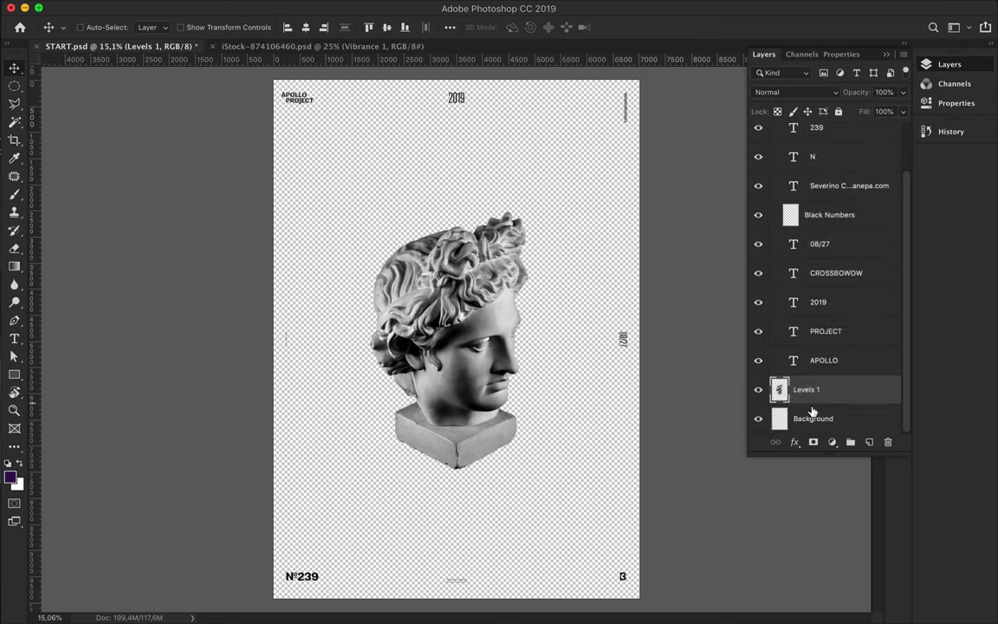
Cover the whole poster canvas with a white-filled rectangle
{"action": "left_click", "coordinate": [812, 419]}
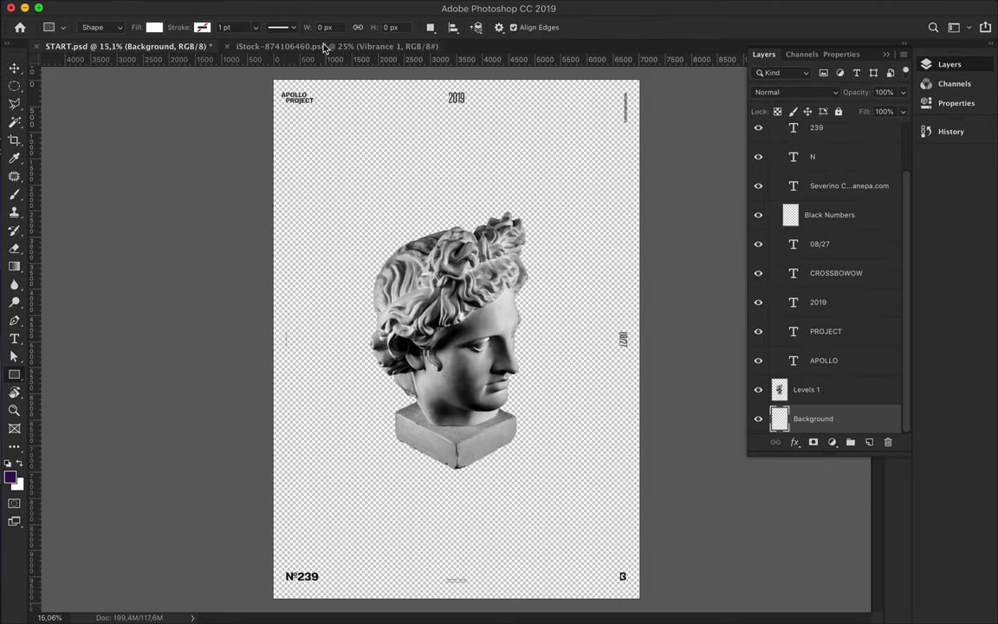
{"action": "key", "text": "u"}
{"action": "left_click", "coordinate": [154, 27]}
{"action": "left_click", "coordinate": [219, 54]}
{"action": "key", "text": "Escape"}
{"action": "left_click_drag", "start_coordinate": [271, 77], "coordinate": [642, 600]}
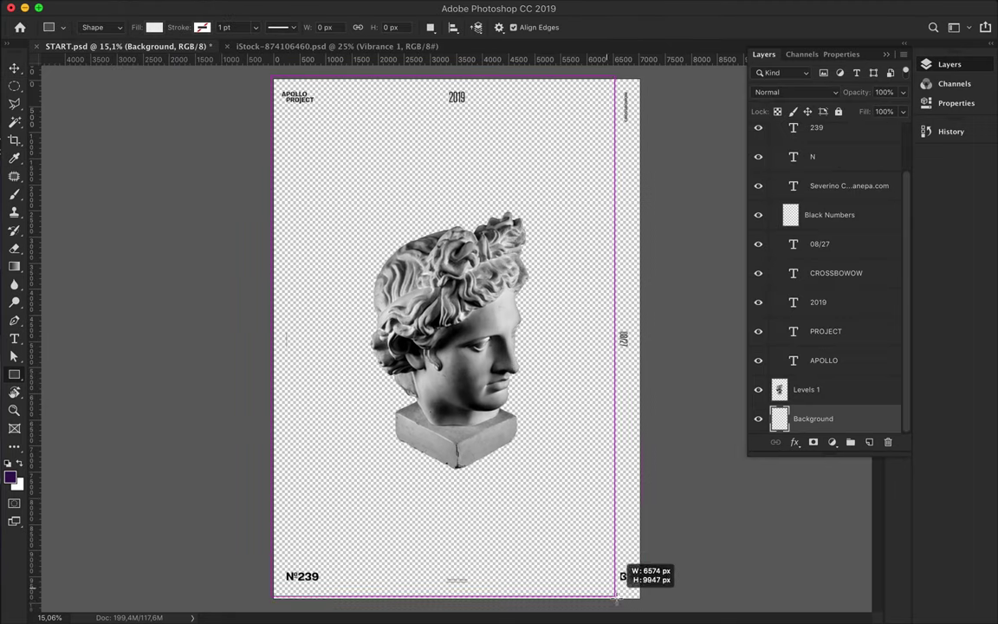
Duplicate the APOLLO text layer and place the copy above the statue head
{"action": "key", "text": "v"}
{"action": "key", "text": "t"}
{"action": "type", "text": "APOLLO"}
{"action": "key", "text": "ctrl+t"}
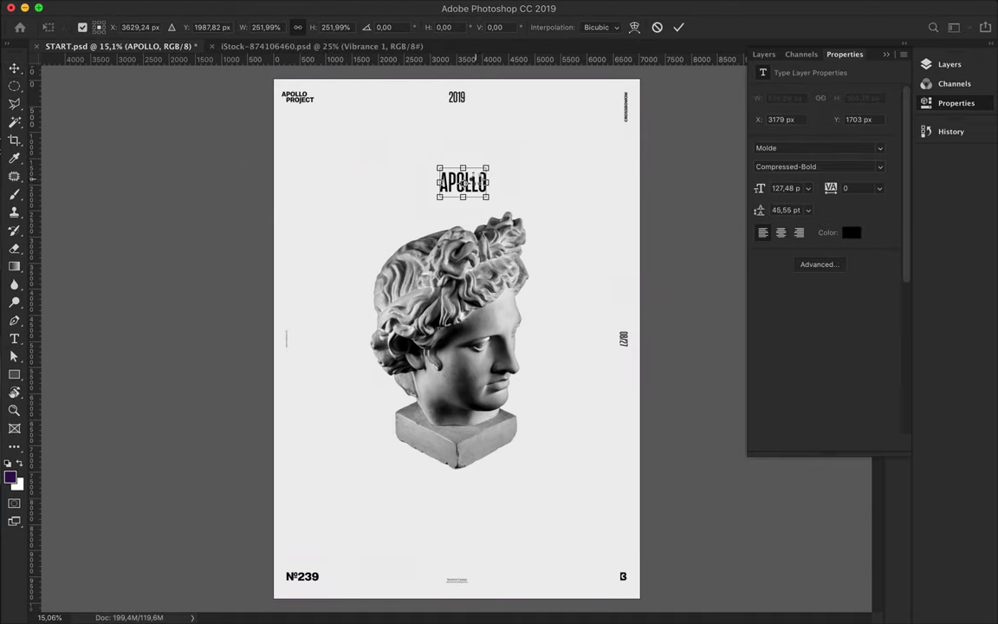
{"action": "key", "text": "Return"}
{"action": "left_click_drag", "start_coordinate": [462, 182], "coordinate": [469, 186]}
{"action": "left_click", "coordinate": [469, 310]}
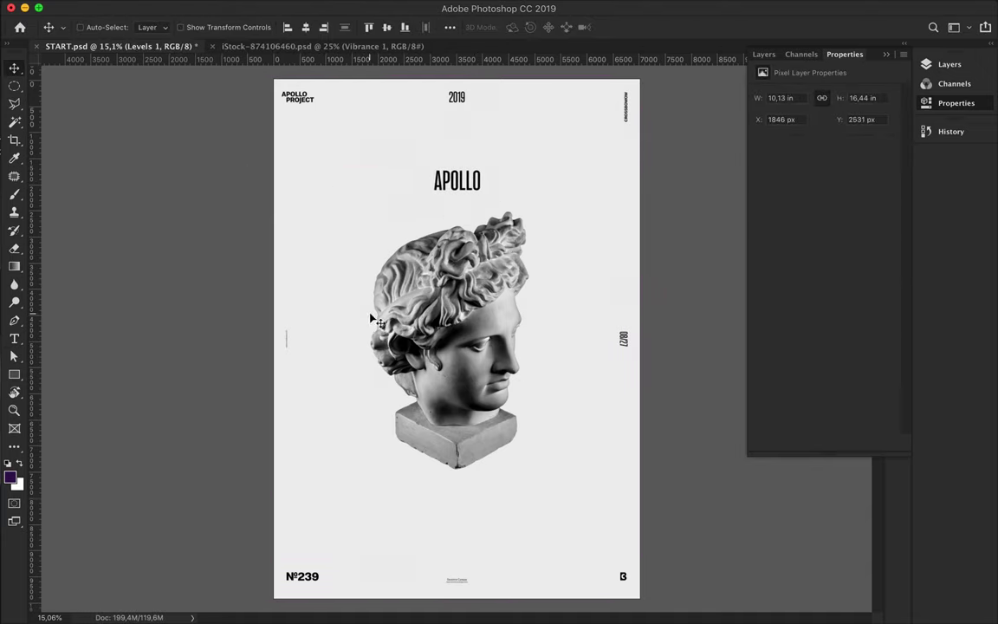
{"action": "left_click_drag", "start_coordinate": [14, 374], "coordinate": [73, 389]}
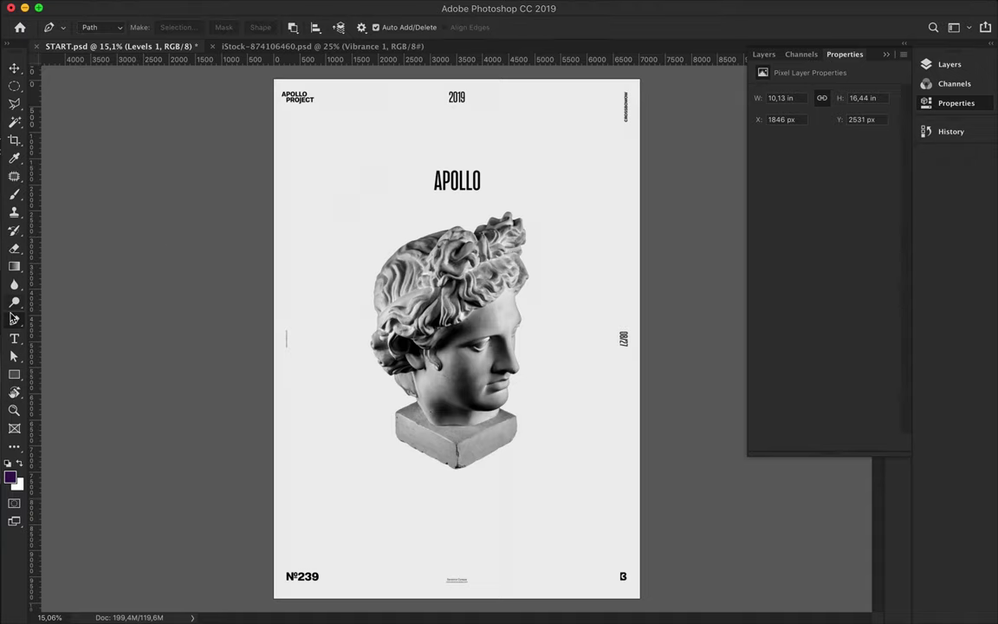
Draw a large yellow-filled circle centred over the statue head
{"action": "left_click_drag", "start_coordinate": [525, 421], "coordinate": [501, 365]}
{"action": "key", "text": "v"}
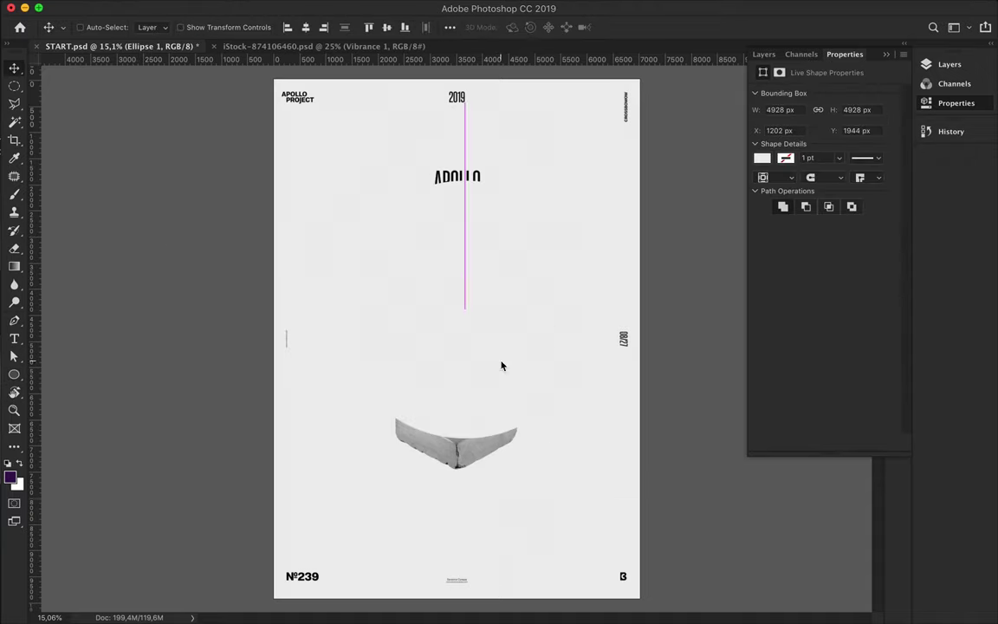
{"action": "key", "text": "u"}
{"action": "left_click", "coordinate": [149, 45]}
{"action": "left_click", "coordinate": [174, 130]}
{"action": "key", "text": "v"}
{"action": "left_click_drag", "start_coordinate": [466, 300], "coordinate": [499, 304]}
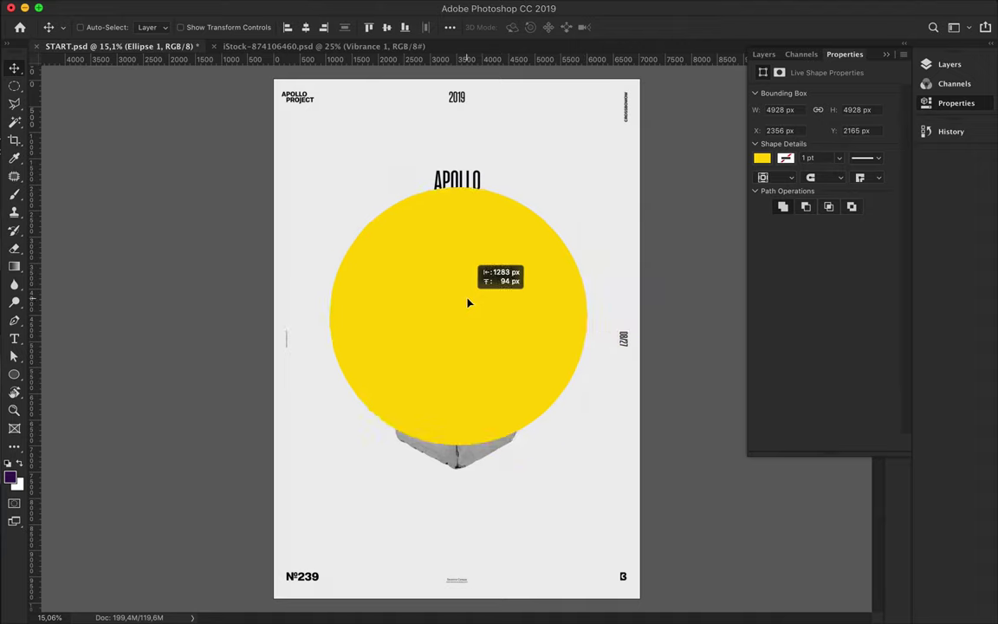
Drag the circle's anchor points to reshape it into an irregular blob
{"action": "key", "text": "a"}
{"action": "left_click_drag", "start_coordinate": [493, 189], "coordinate": [499, 264]}
{"action": "left_click_drag", "start_coordinate": [617, 317], "coordinate": [577, 349]}
{"action": "left_click_drag", "start_coordinate": [570, 263], "coordinate": [572, 332]}
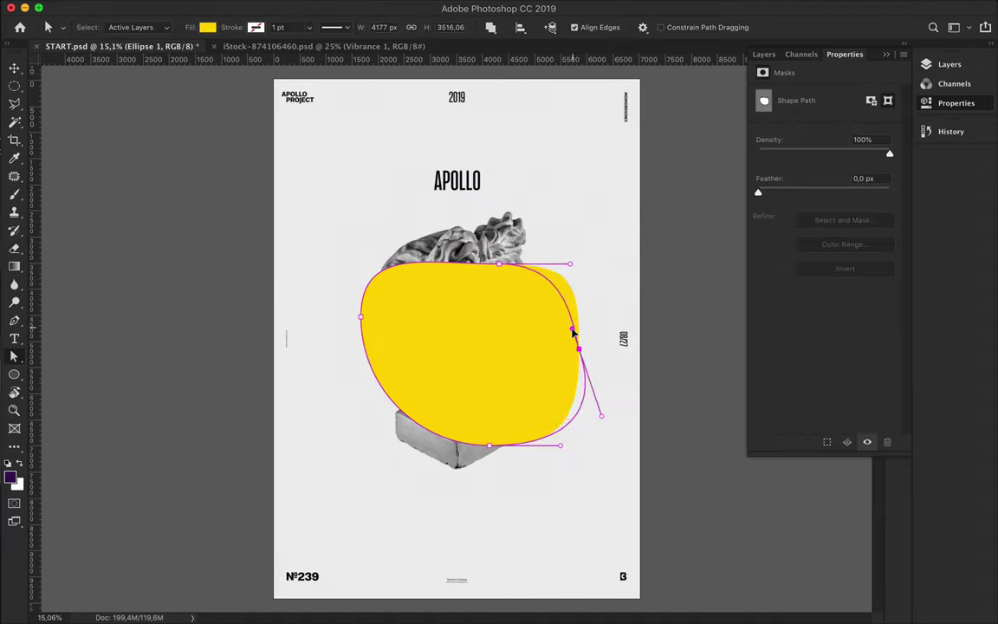
{"action": "left_click_drag", "start_coordinate": [489, 447], "coordinate": [474, 431]}
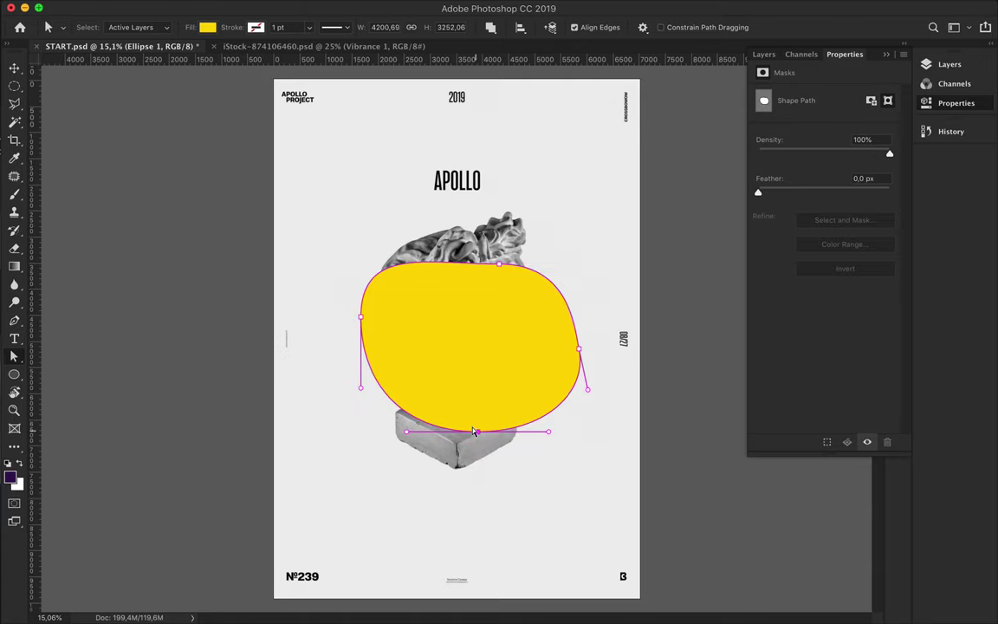
Send the yellow blob behind the statue layer and shift its bottom edge left
{"action": "left_click", "coordinate": [948, 66]}
{"action": "key", "text": "ctrl+bracketleft"}
{"action": "left_click_drag", "start_coordinate": [477, 432], "coordinate": [456, 434]}
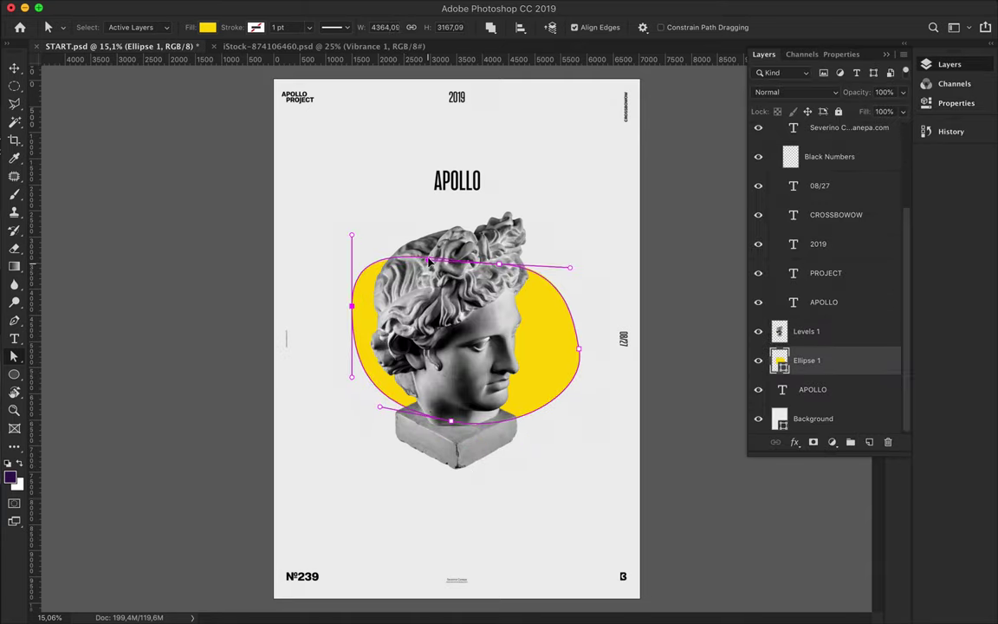
{"action": "left_click", "coordinate": [567, 246]}
Load the blob as a selection and keep a hidden backup copy of the statue layer
{"action": "left_click", "coordinate": [784, 364], "text": "ctrl"}
{"action": "left_click", "coordinate": [806, 331]}
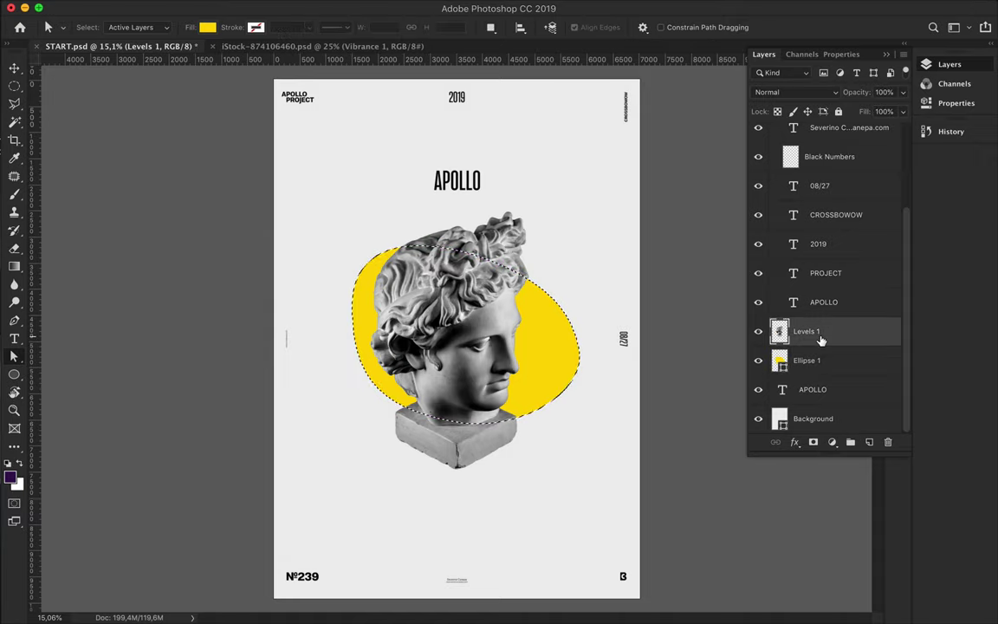
{"action": "key", "text": "ctrl+j"}
{"action": "left_click", "coordinate": [758, 331]}
{"action": "left_click", "coordinate": [805, 361]}
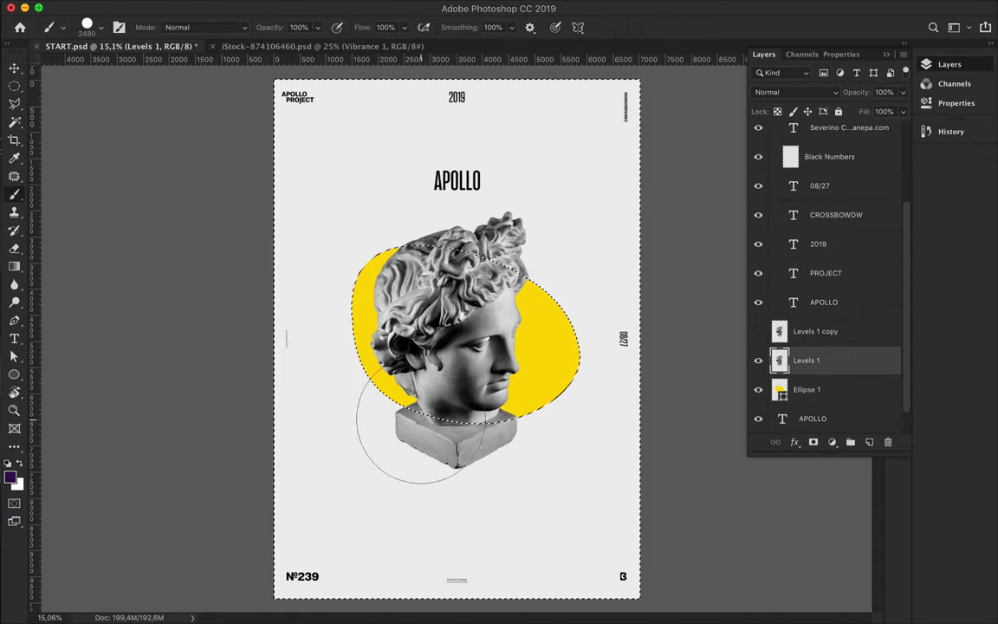
Erase the statue base below the blob with a large eraser, then deselect
{"action": "key", "text": "e"}
{"action": "right_click", "coordinate": [431, 390]}
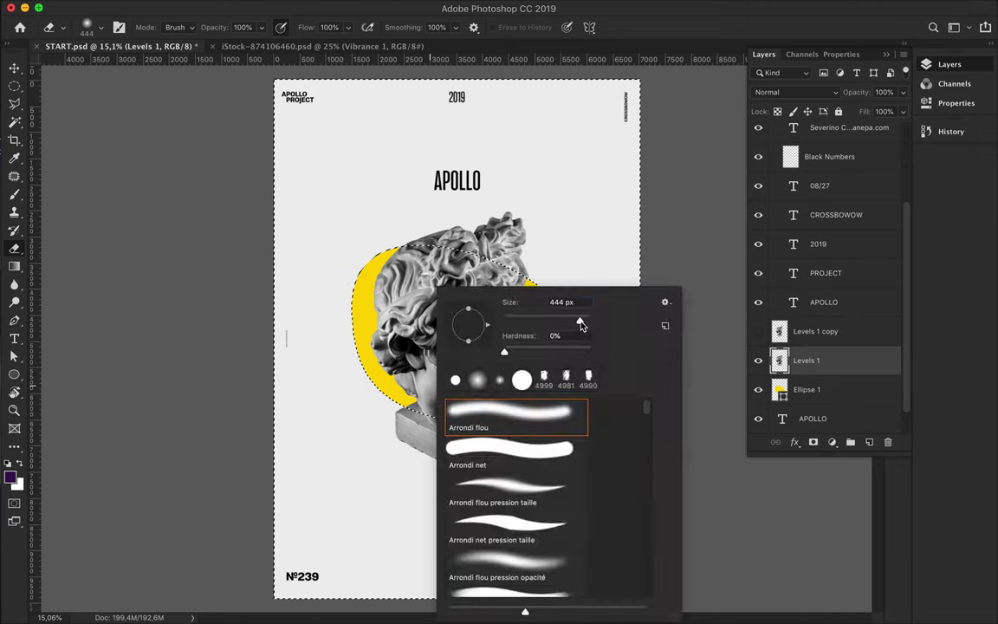
{"action": "key", "text": "Return"}
{"action": "left_click_drag", "start_coordinate": [498, 429], "coordinate": [361, 445]}
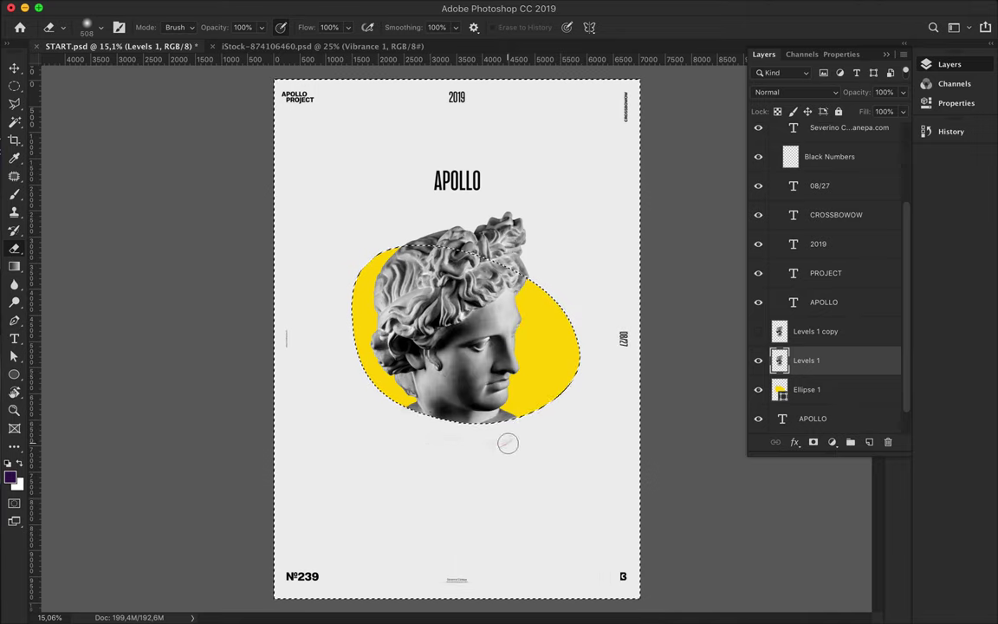
{"action": "key", "text": "m"}
{"action": "left_click", "coordinate": [502, 471]}
{"action": "key", "text": "v"}
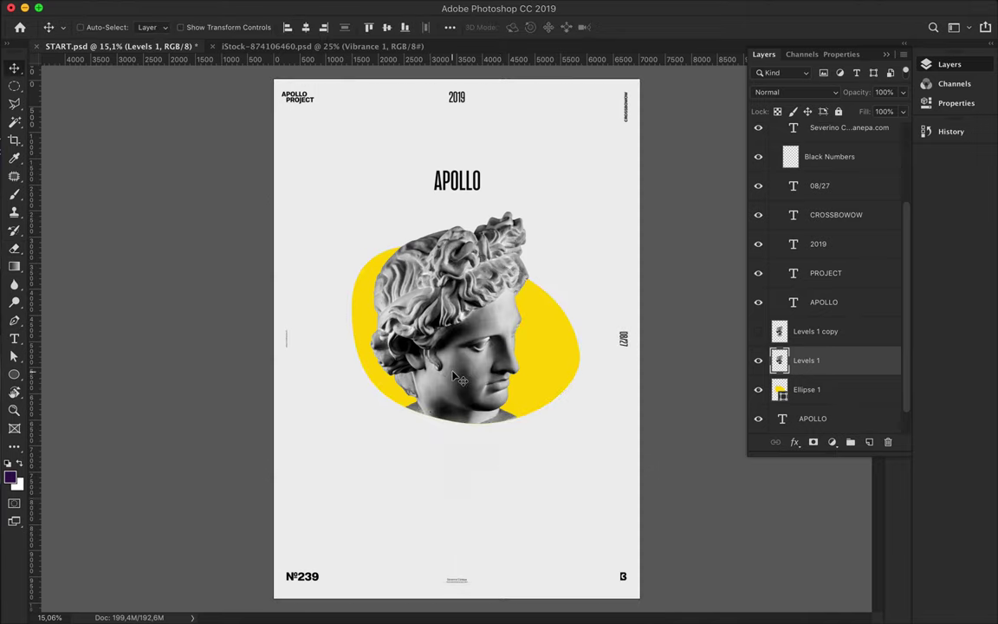
{"action": "left_click", "coordinate": [456, 182], "text": "ctrl"}
Free Transform the APOLLO title to make it narrower and taller
{"action": "left_click_drag", "start_coordinate": [457, 182], "coordinate": [454, 190]}
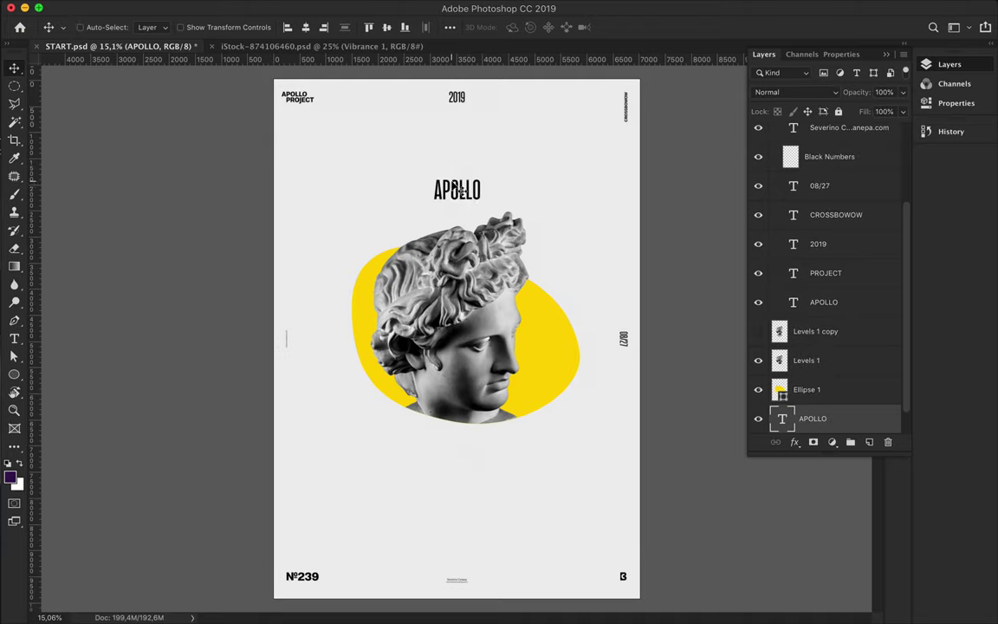
{"action": "key", "text": "ctrl+t"}
{"action": "left_click_drag", "start_coordinate": [456, 174], "coordinate": [474, 494]}
{"action": "key", "text": "Return"}
Retype the duplicated title as a 365° caption below the head
{"action": "key", "text": "t"}
{"action": "double_click", "coordinate": [471, 498]}
{"action": "type", "text": "3"}
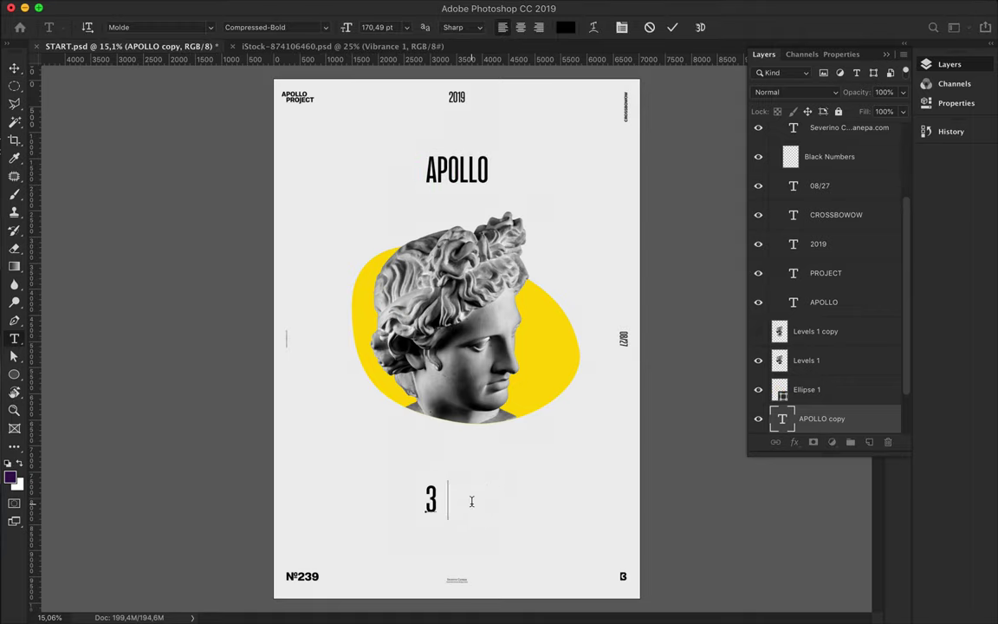
{"action": "key", "text": "Escape"}
{"action": "key", "text": "v"}
{"action": "double_click", "coordinate": [483, 500]}
{"action": "key", "text": "BackSpace"}
{"action": "key", "text": "Escape"}
{"action": "double_click", "coordinate": [480, 501]}
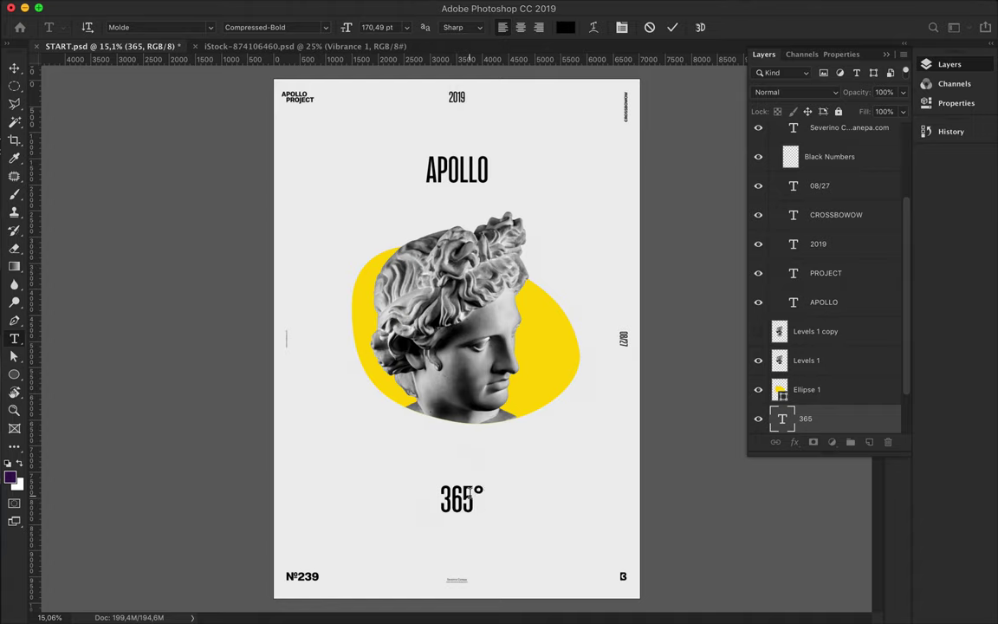
{"action": "key", "text": "Escape"}
Move the statue head and yellow blob down together
{"action": "left_click", "coordinate": [805, 360]}
{"action": "left_click", "coordinate": [806, 389], "text": "shift"}
{"action": "left_click_drag", "start_coordinate": [703, 359], "coordinate": [704, 382]}
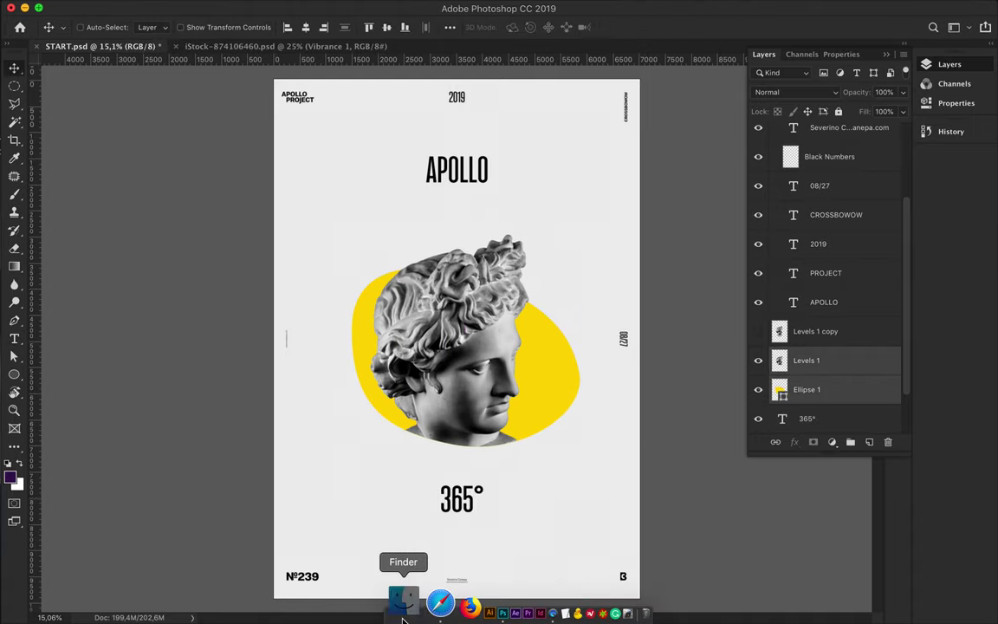
Open Apollo-Hand.psd and drag its layer into the START poster
{"action": "left_click", "coordinate": [403, 598]}
{"action": "left_click", "coordinate": [497, 224]}
{"action": "left_click", "coordinate": [498, 189]}
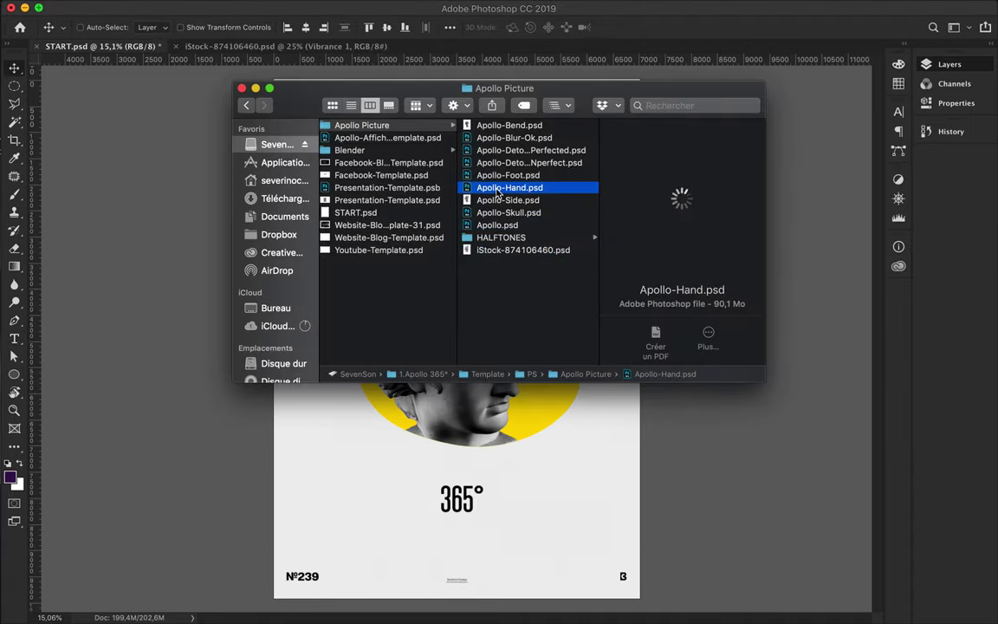
{"action": "double_click", "coordinate": [498, 189]}
{"action": "left_click_drag", "start_coordinate": [404, 269], "coordinate": [450, 347]}
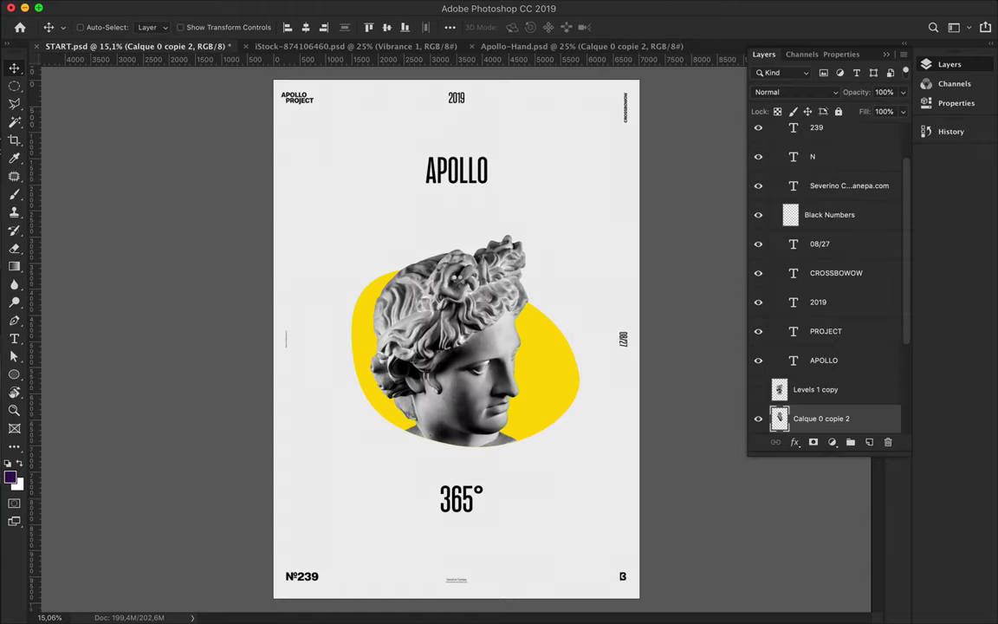
Position the hand over the head and clip a new Levels adjustment to it
{"action": "left_click_drag", "start_coordinate": [415, 253], "coordinate": [464, 331]}
{"action": "scroll", "coordinate": [764, 389], "scroll_direction": "down", "scroll_amount": 3}
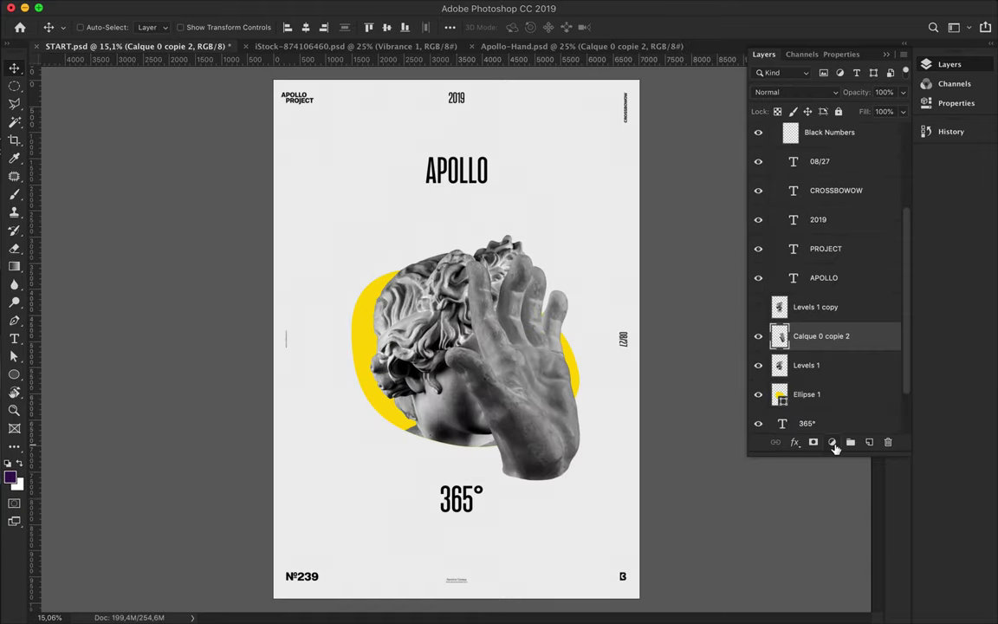
{"action": "left_click", "coordinate": [834, 443]}
{"action": "left_click", "coordinate": [854, 512]}
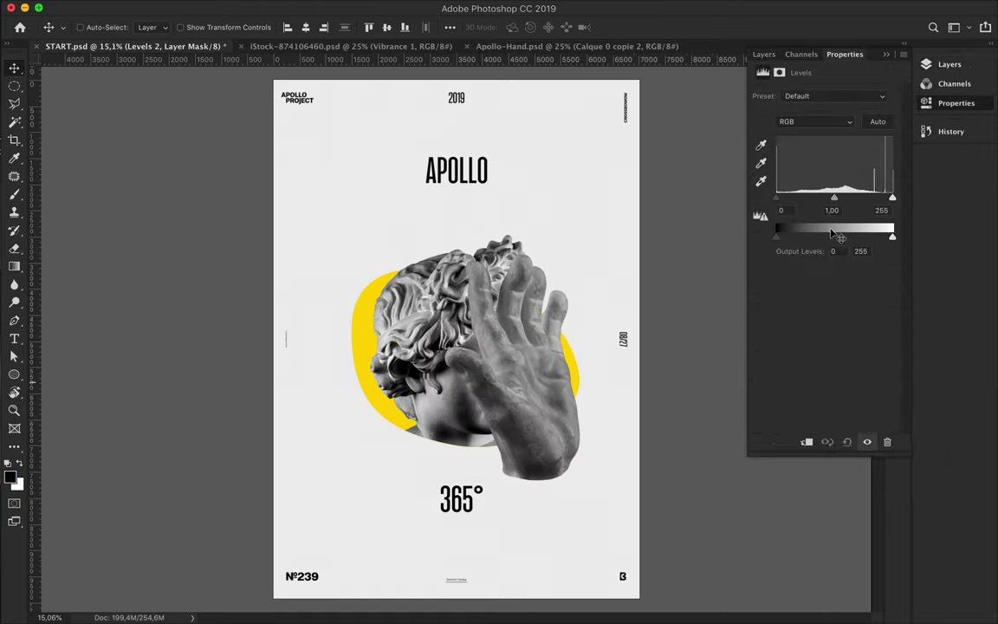
{"action": "left_click_drag", "start_coordinate": [894, 198], "coordinate": [832, 199]}
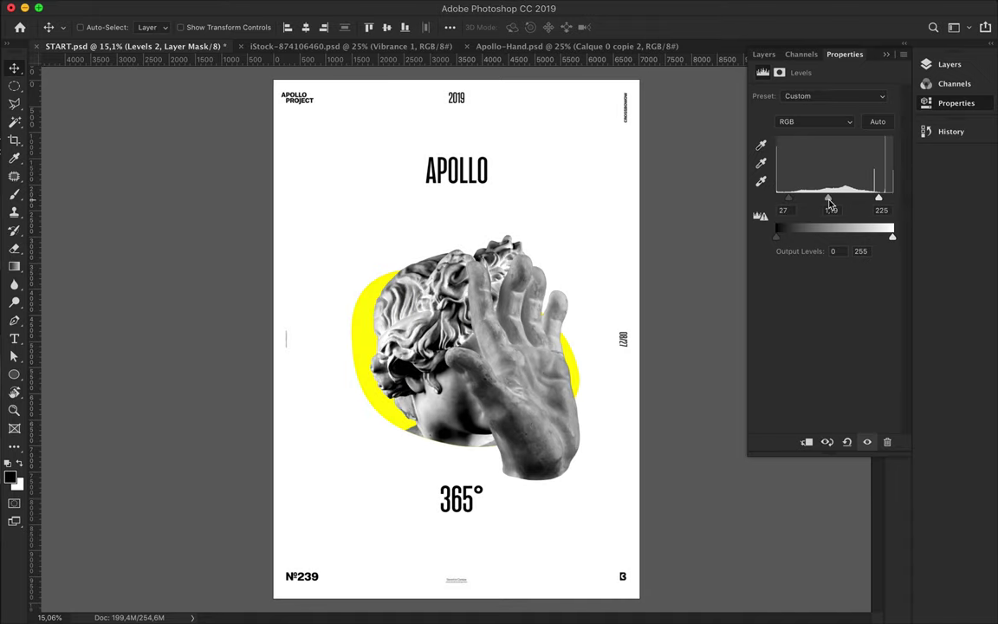
{"action": "left_click", "coordinate": [763, 54]}
{"action": "left_click", "coordinate": [817, 350], "text": "alt"}
Set the hand's Levels inputs to 49, 1.31 and 225, and move it upper left
{"action": "double_click", "coordinate": [806, 337]}
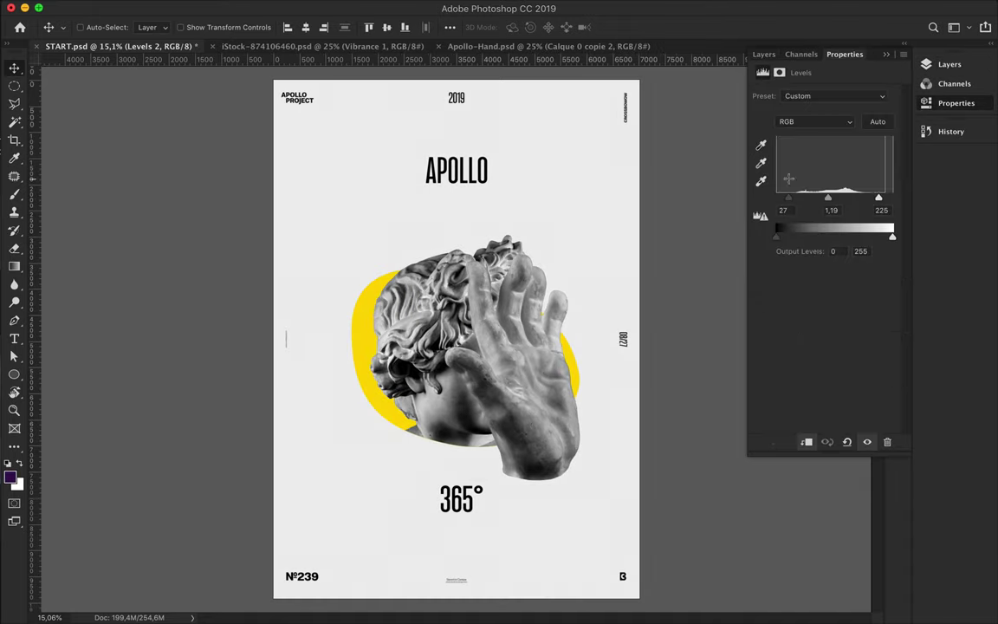
{"action": "left_click_drag", "start_coordinate": [777, 199], "coordinate": [799, 198]}
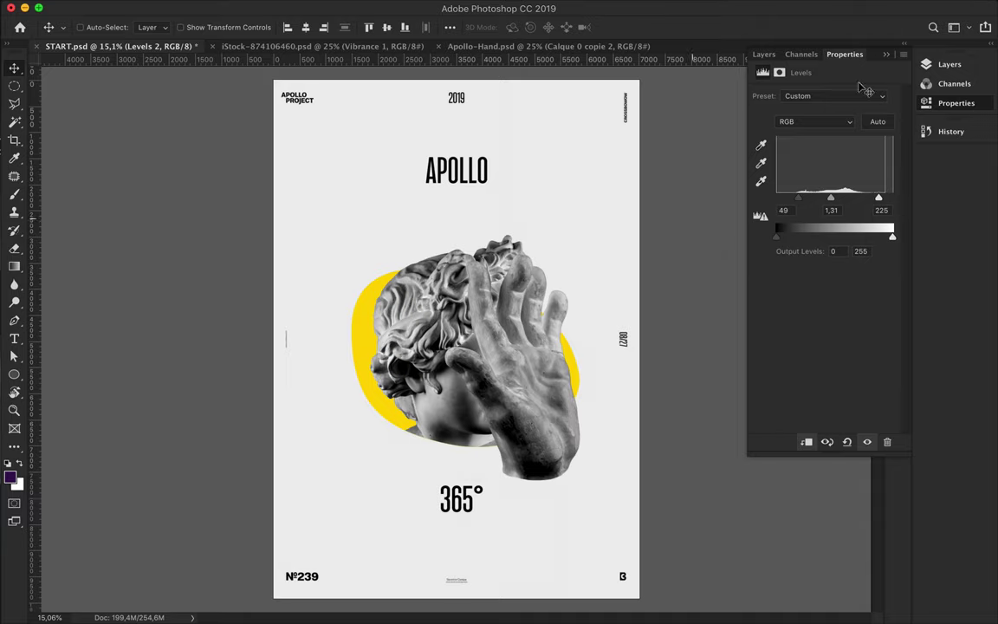
{"action": "left_click", "coordinate": [711, 153]}
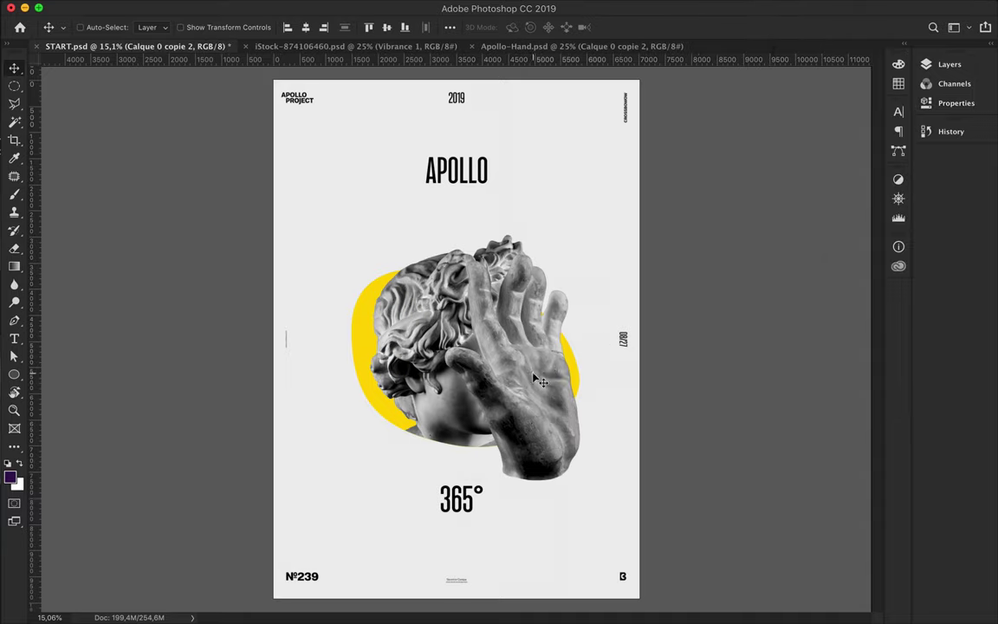
{"action": "left_click_drag", "start_coordinate": [479, 334], "coordinate": [392, 244]}
Reorder the hand layer and merge it with its Levels adjustment
{"action": "key", "text": "F7"}
{"action": "scroll", "coordinate": [847, 292], "scroll_direction": "down", "scroll_amount": 1}
{"action": "mouse_move", "coordinate": [824, 269]}
{"action": "left_mouse_down"}
{"action": "mouse_move", "coordinate": [824, 333]}
{"action": "mouse_move", "coordinate": [817, 269]}
{"action": "mouse_move", "coordinate": [780, 337]}
{"action": "left_mouse_up"}
{"action": "left_click", "coordinate": [849, 244], "text": "shift"}
{"action": "key", "text": "ctrl+e"}
Shrink the hand with Free Transform
{"action": "key", "text": "ctrl+t"}
{"action": "mouse_move", "coordinate": [379, 172]}
{"action": "left_mouse_down"}
{"action": "mouse_move", "coordinate": [382, 230]}
{"action": "mouse_move", "coordinate": [320, 173]}
{"action": "mouse_move", "coordinate": [364, 225]}
{"action": "left_mouse_up"}
{"action": "key", "text": "Escape"}
{"action": "key", "text": "ctrl+t"}
{"action": "left_click_drag", "start_coordinate": [302, 152], "coordinate": [339, 212]}
{"action": "key", "text": "Return"}
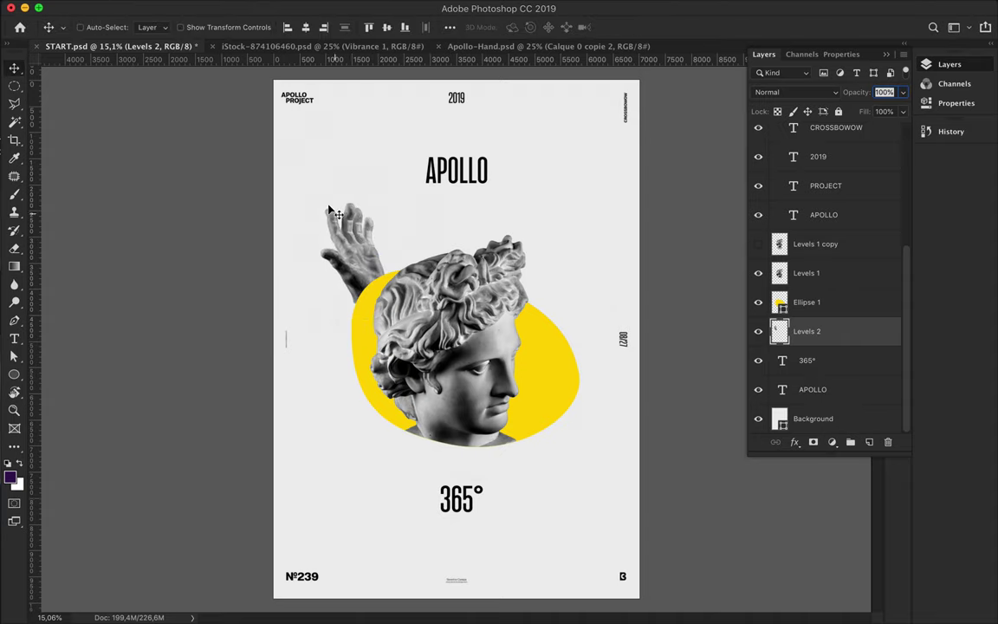
{"action": "key", "text": "ctrl+t"}
{"action": "key", "text": "Escape"}
Place a hand copy to the right, rotated about 45° and enlarged
{"action": "left_click_drag", "start_coordinate": [355, 241], "coordinate": [576, 370]}
{"action": "key", "text": "ctrl+t"}
{"action": "mouse_move", "coordinate": [606, 437]}
{"action": "left_mouse_down"}
{"action": "mouse_move", "coordinate": [693, 407]}
{"action": "mouse_move", "coordinate": [685, 351]}
{"action": "left_mouse_up"}
{"action": "mouse_move", "coordinate": [574, 364]}
{"action": "left_mouse_down"}
{"action": "mouse_move", "coordinate": [553, 147]}
{"action": "mouse_move", "coordinate": [567, 129]}
{"action": "left_mouse_up"}
{"action": "left_click_drag", "start_coordinate": [558, 199], "coordinate": [587, 223]}
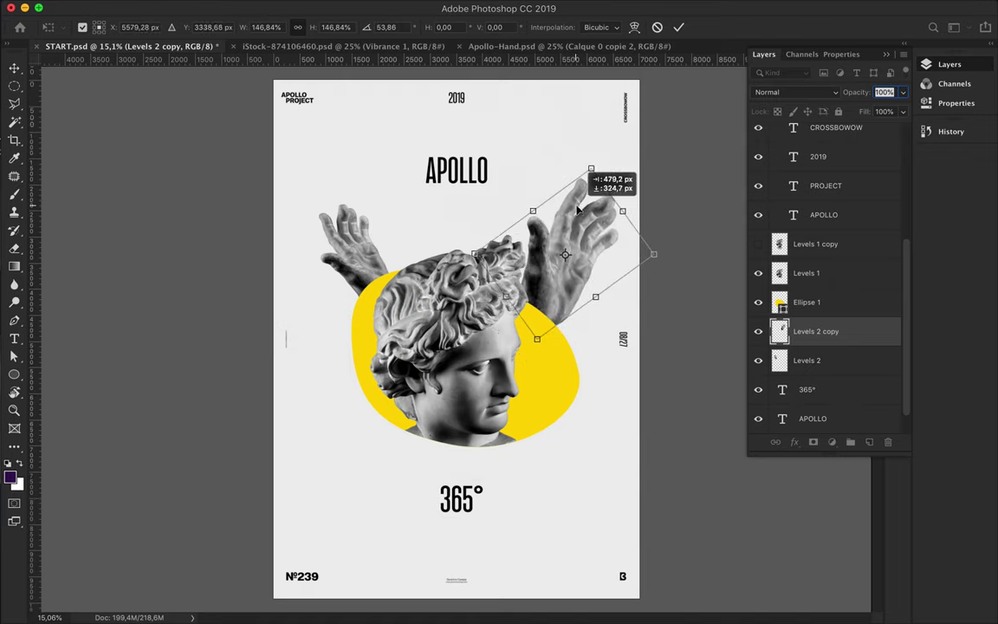
{"action": "key", "text": "Return"}
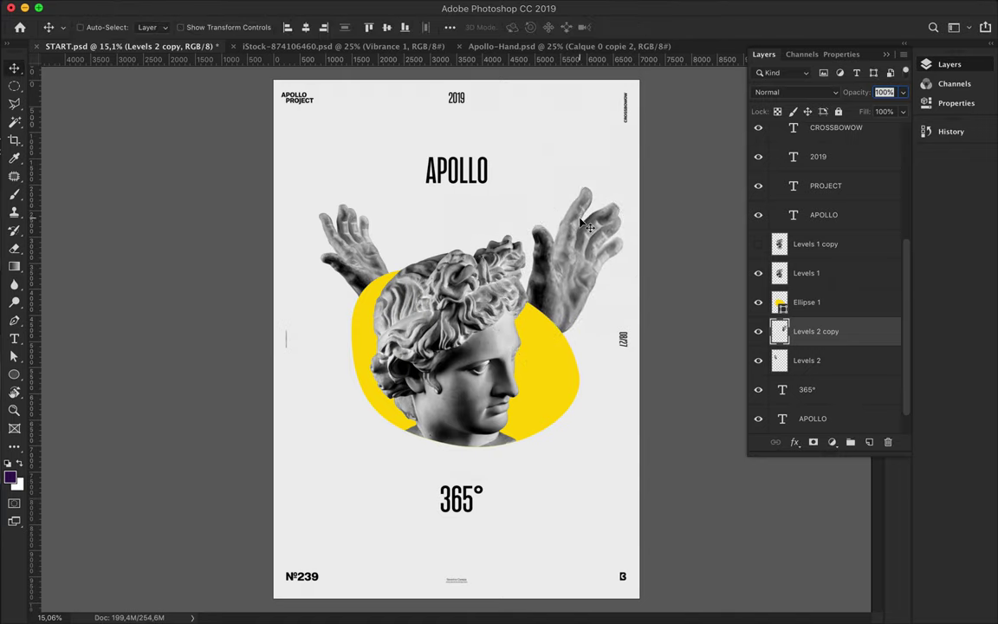
Reposition and slightly rotate the right-hand copy lower on the poster
{"action": "left_click_drag", "start_coordinate": [582, 223], "coordinate": [602, 311]}
{"action": "key", "text": "ctrl+t"}
{"action": "mouse_move", "coordinate": [563, 407]}
{"action": "left_mouse_down"}
{"action": "mouse_move", "coordinate": [612, 441]}
{"action": "mouse_move", "coordinate": [573, 517]}
{"action": "mouse_move", "coordinate": [601, 568]}
{"action": "left_mouse_up"}
{"action": "key", "text": "Return"}
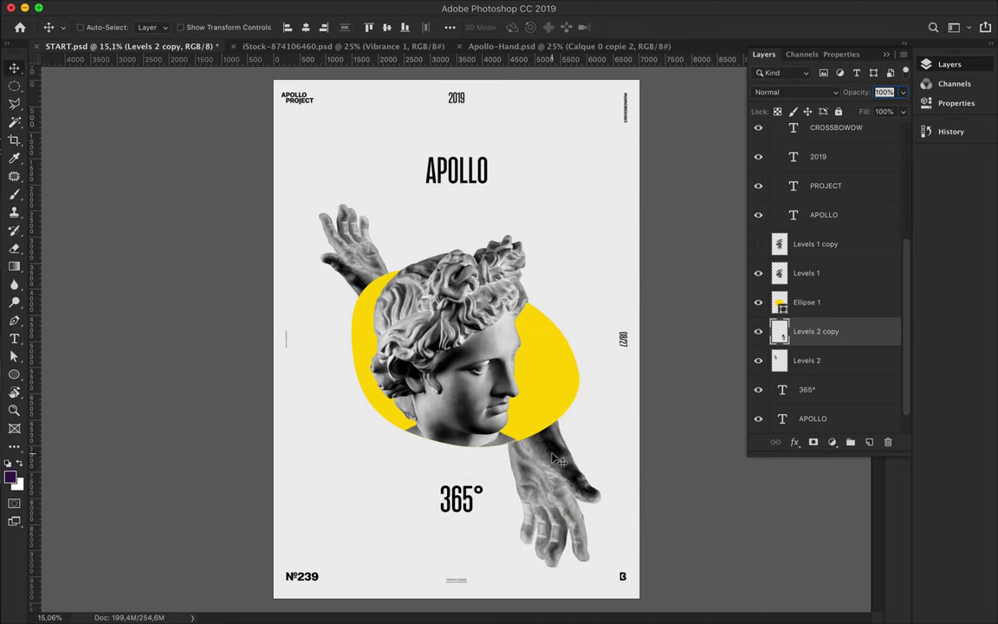
{"action": "key", "text": "ctrl+t"}
{"action": "left_click_drag", "start_coordinate": [667, 572], "coordinate": [646, 528]}
{"action": "mouse_move", "coordinate": [555, 489]}
{"action": "left_mouse_down"}
{"action": "mouse_move", "coordinate": [586, 443]}
{"action": "mouse_move", "coordinate": [680, 485]}
{"action": "left_mouse_up"}
{"action": "key", "text": "Return"}
Replace the lower-right copy with a new rotated duplicate of the hand
{"action": "key", "text": "Delete"}
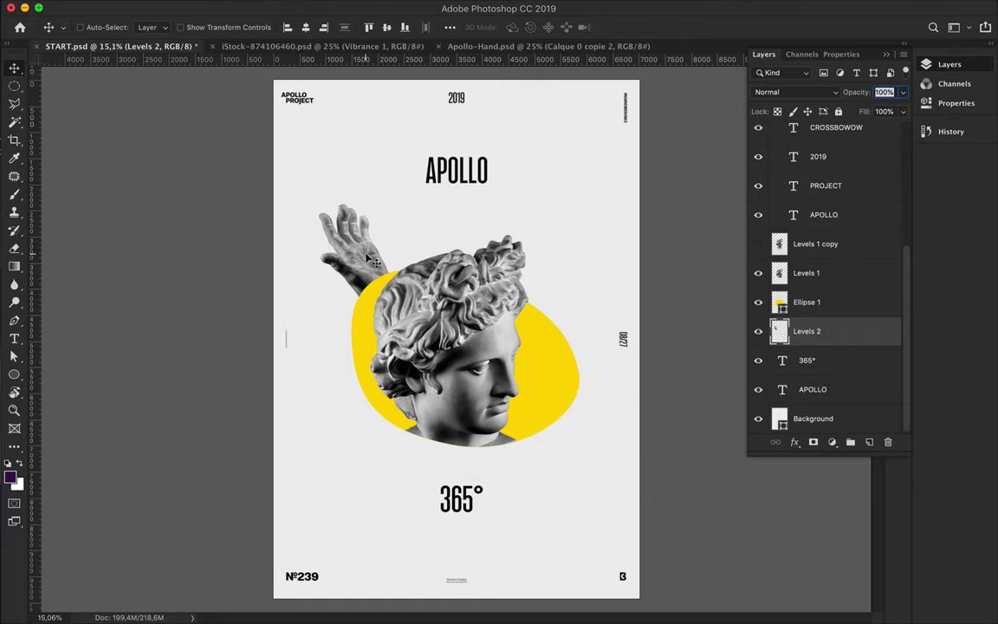
{"action": "left_click_drag", "start_coordinate": [367, 258], "coordinate": [541, 443]}
{"action": "key", "text": "ctrl+t"}
{"action": "left_click_drag", "start_coordinate": [598, 494], "coordinate": [582, 437]}
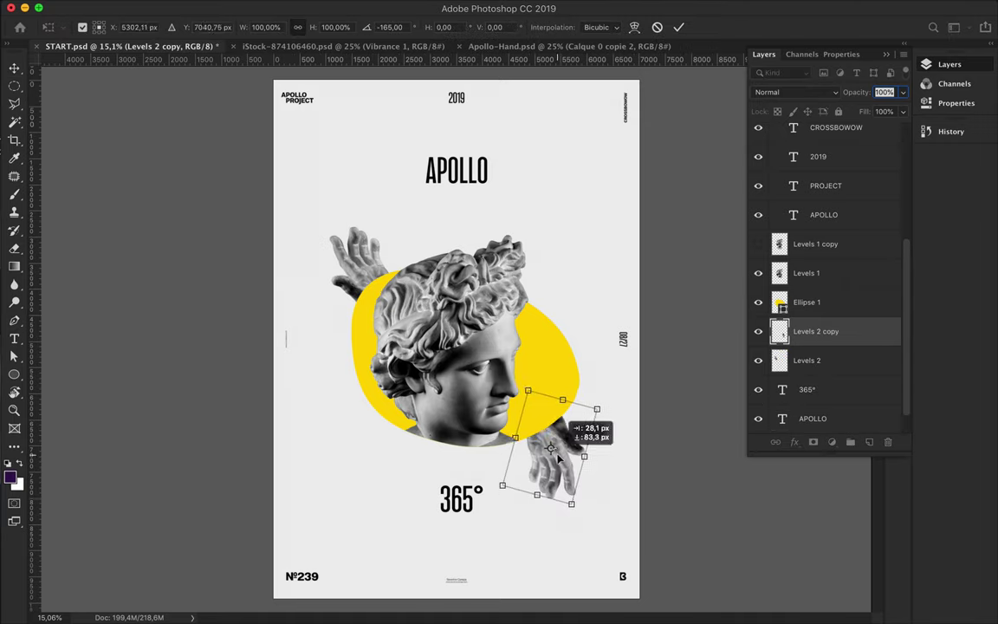
{"action": "key", "text": "Return"}
Try a flipped lower-left hand copy, then undo back to a single hand
{"action": "left_click_drag", "start_coordinate": [561, 476], "coordinate": [383, 475]}
{"action": "left_click", "coordinate": [155, 8]}
{"action": "mouse_move", "coordinate": [178, 329]}
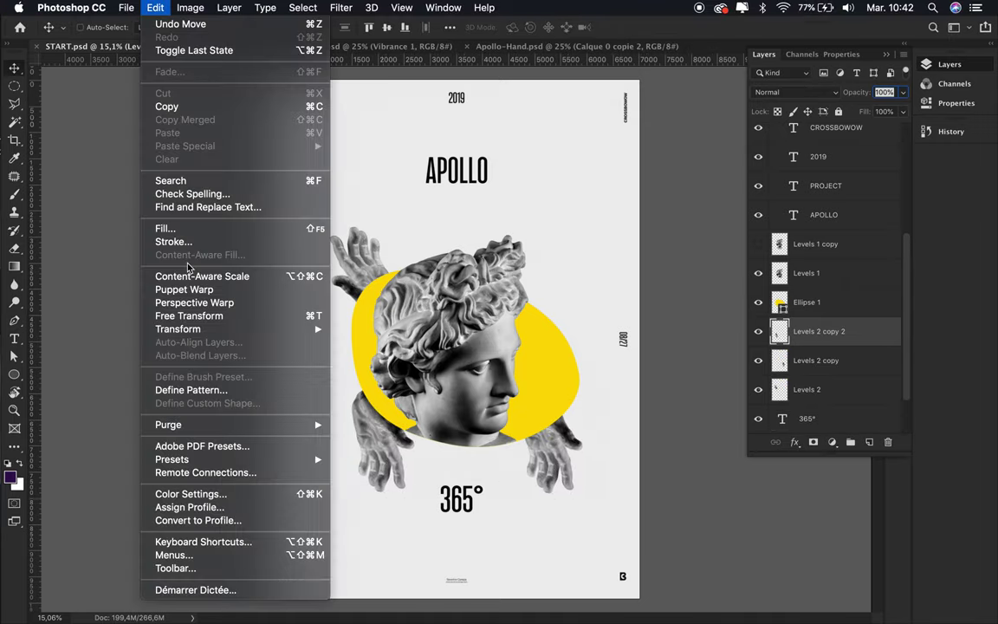
{"action": "left_click", "coordinate": [384, 485]}
{"action": "key", "text": "ctrl+z"}
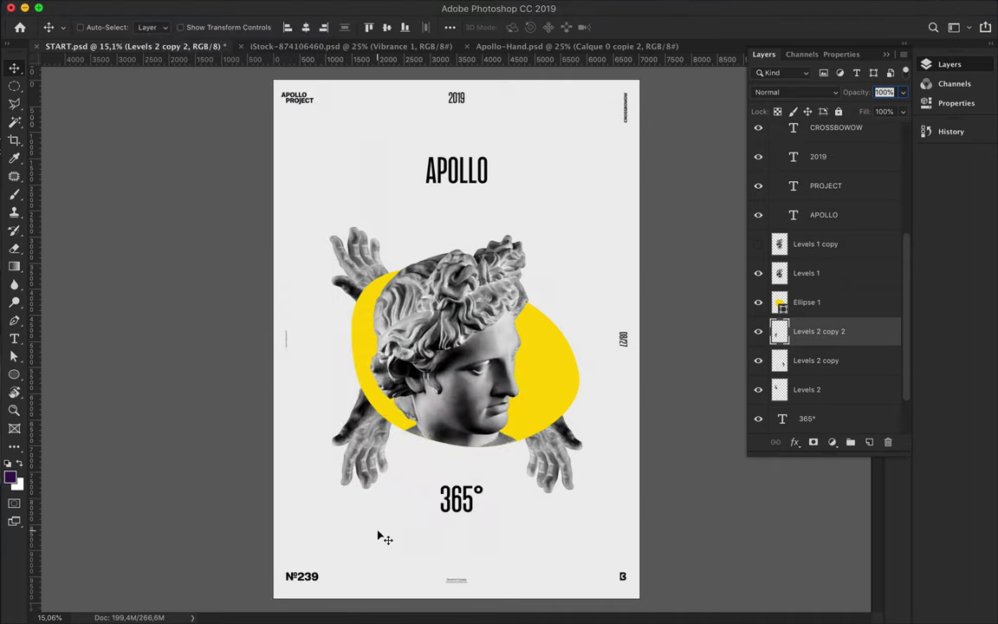
{"action": "key", "text": "ctrl+z"}
{"action": "key", "text": "ctrl+z"}
Shrink the remaining hand to about 61% and tuck it behind the head's upper left
{"action": "key", "text": "ctrl+t"}
{"action": "left_click_drag", "start_coordinate": [330, 227], "coordinate": [335, 235]}
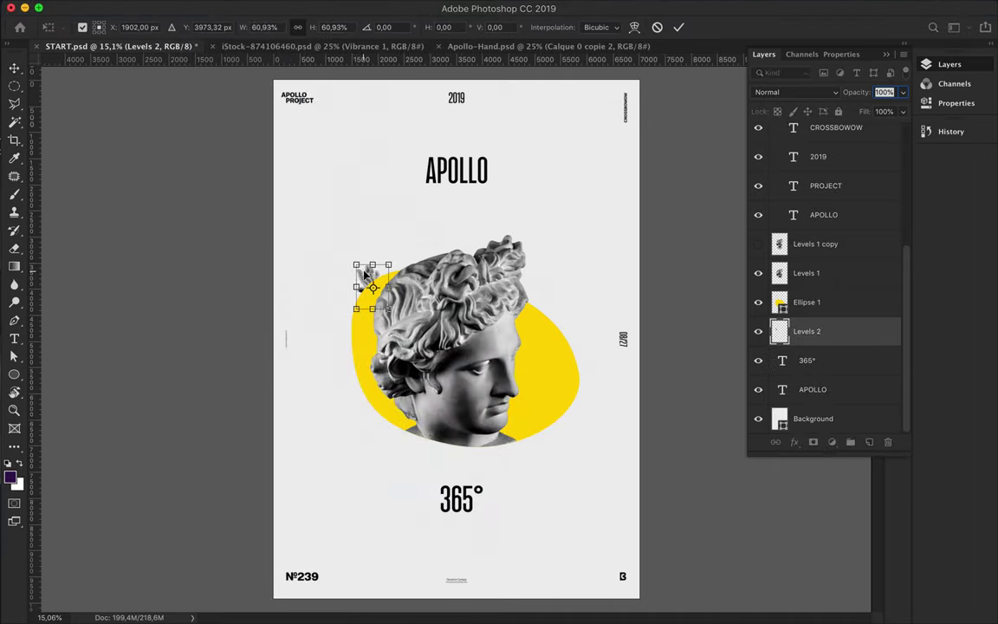
{"action": "key", "text": "Return"}
{"action": "left_click_drag", "start_coordinate": [340, 250], "coordinate": [359, 262]}
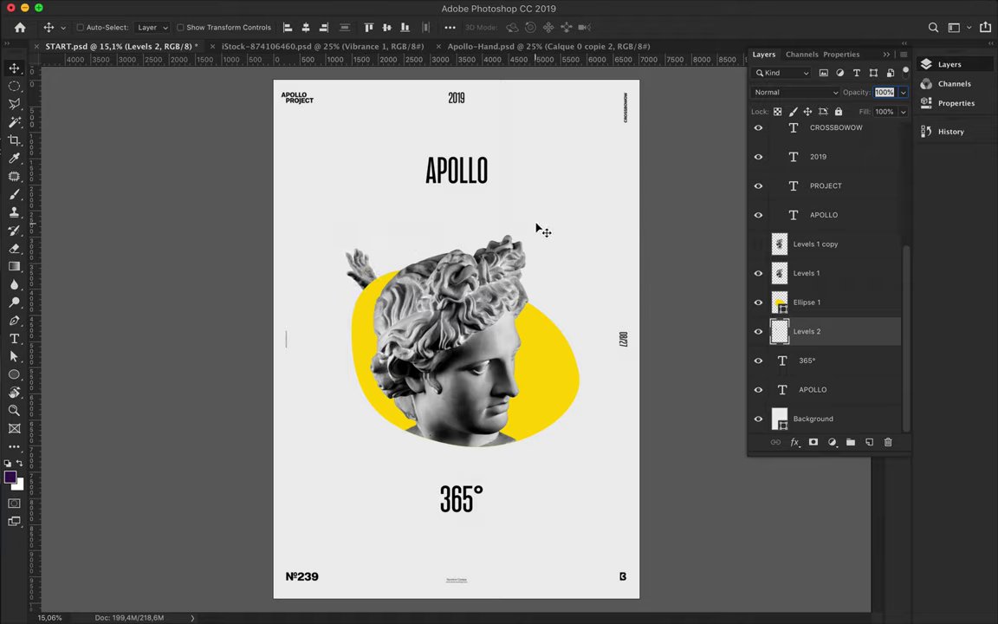
Draw a yellow ellipse and move it onto the big blob at the head's top right
{"action": "key", "text": "p"}
{"action": "left_click", "coordinate": [19, 378]}
{"action": "key", "text": "i"}
{"action": "left_click", "coordinate": [563, 381]}
{"action": "key", "text": "u"}
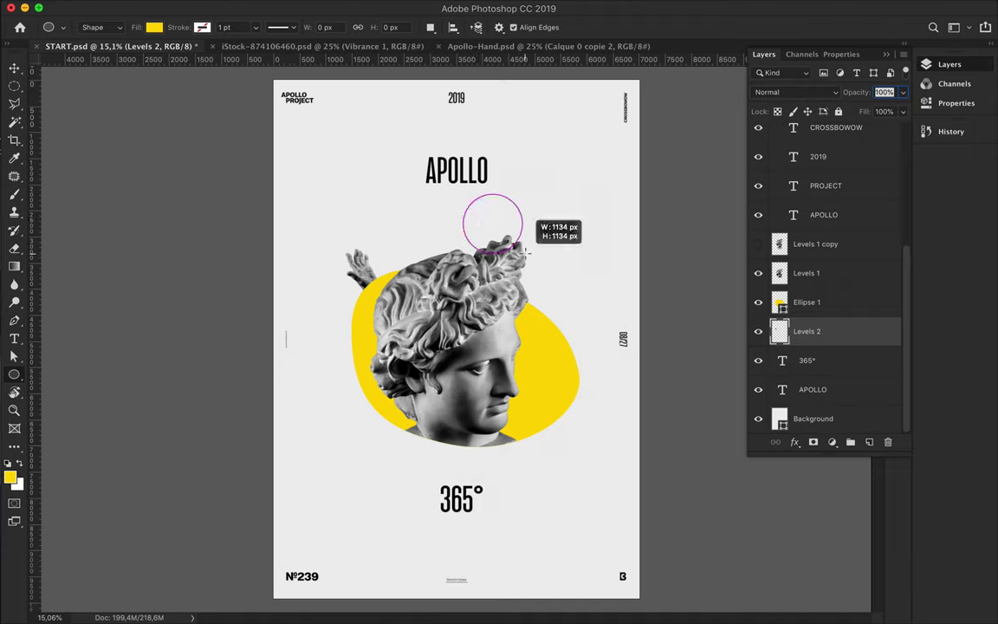
{"action": "left_click_drag", "start_coordinate": [523, 250], "coordinate": [522, 252]}
{"action": "key", "text": "a"}
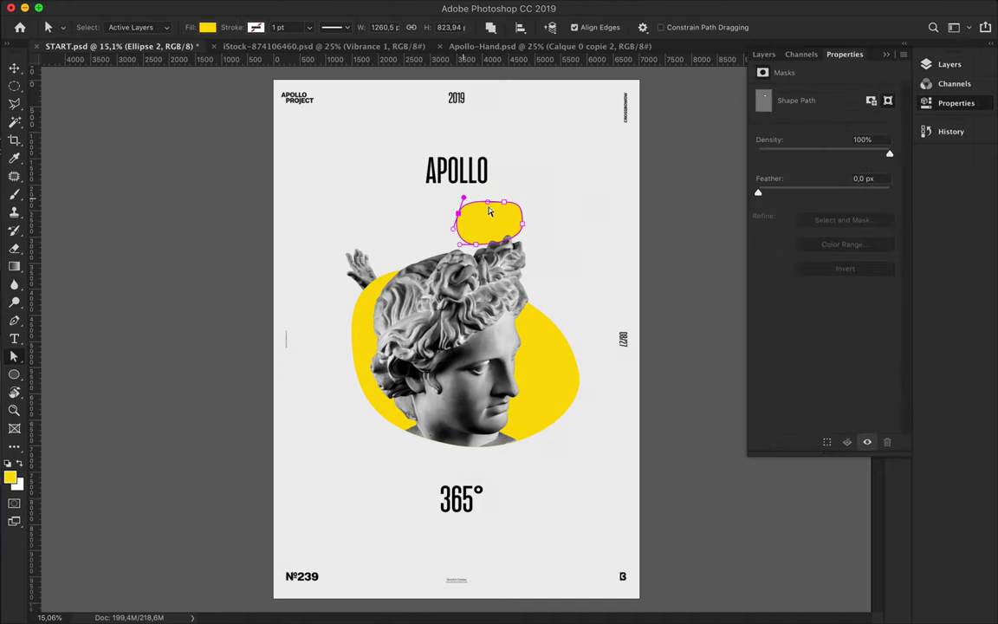
{"action": "key", "text": "v"}
{"action": "mouse_move", "coordinate": [496, 228]}
{"action": "left_mouse_down"}
{"action": "mouse_move", "coordinate": [519, 232]}
{"action": "mouse_move", "coordinate": [523, 251]}
{"action": "left_mouse_up"}
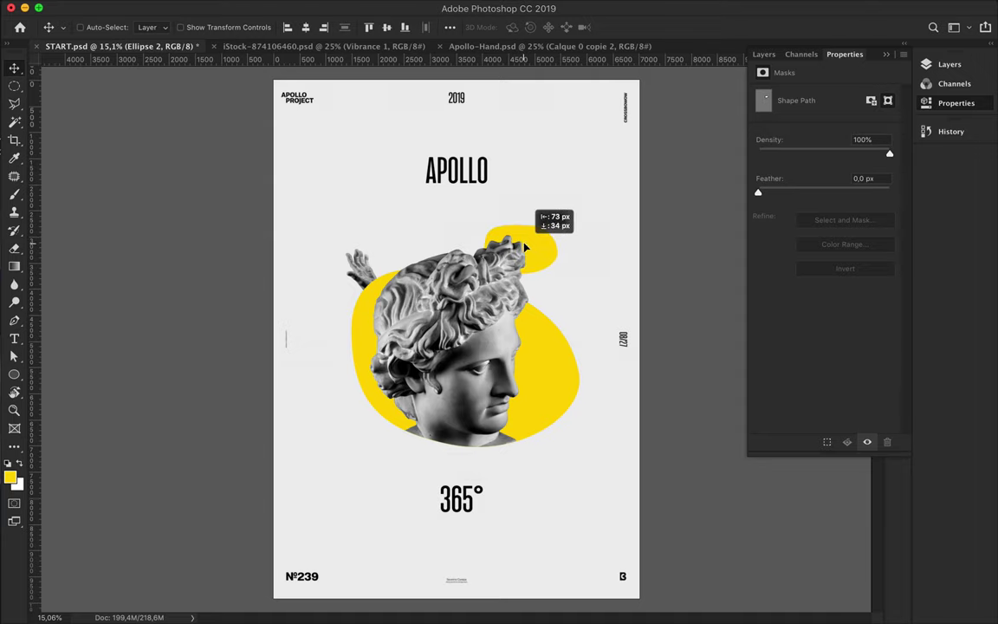
Draw a small yellow dot above the blob and copy the APOLLO title to the left
{"action": "key", "text": "u"}
{"action": "mouse_move", "coordinate": [533, 176]}
{"action": "left_mouse_down"}
{"action": "mouse_move", "coordinate": [561, 204]}
{"action": "mouse_move", "coordinate": [564, 196]}
{"action": "mouse_move", "coordinate": [524, 218]}
{"action": "left_mouse_up"}
{"action": "key", "text": "a"}
{"action": "scroll", "coordinate": [548, 187], "scroll_direction": "up", "scroll_amount": 3}
{"action": "scroll", "coordinate": [501, 242], "scroll_direction": "up", "scroll_amount": 1}
{"action": "key", "text": "v"}
{"action": "scroll", "coordinate": [571, 187], "scroll_direction": "down", "scroll_amount": 3}
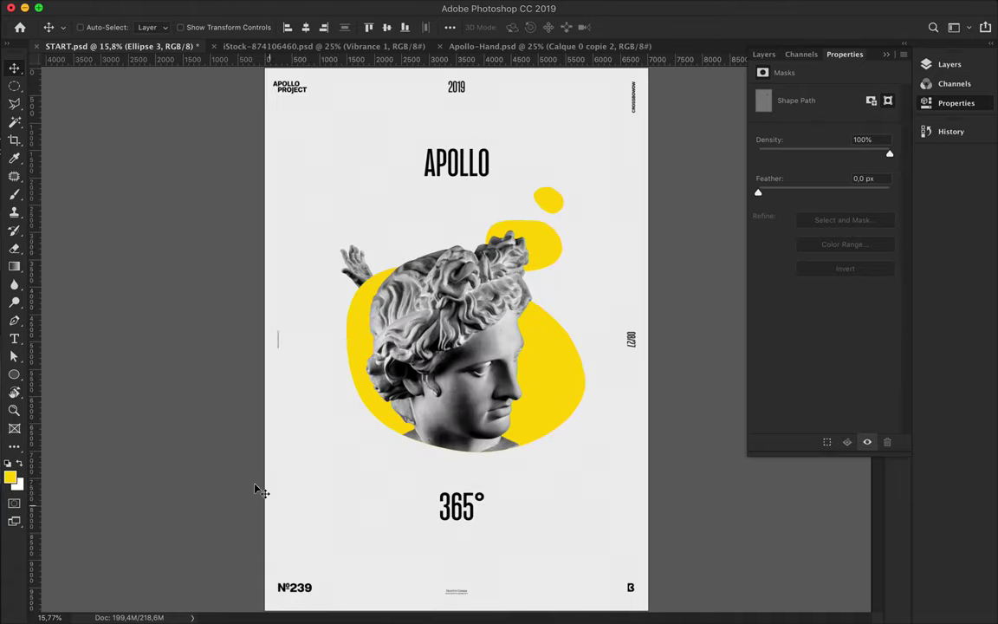
{"action": "scroll", "coordinate": [282, 397], "scroll_direction": "down", "scroll_amount": 2}
{"action": "scroll", "coordinate": [439, 198], "scroll_direction": "up", "scroll_amount": 3}
{"action": "scroll", "coordinate": [438, 199], "scroll_direction": "down", "scroll_amount": 1}
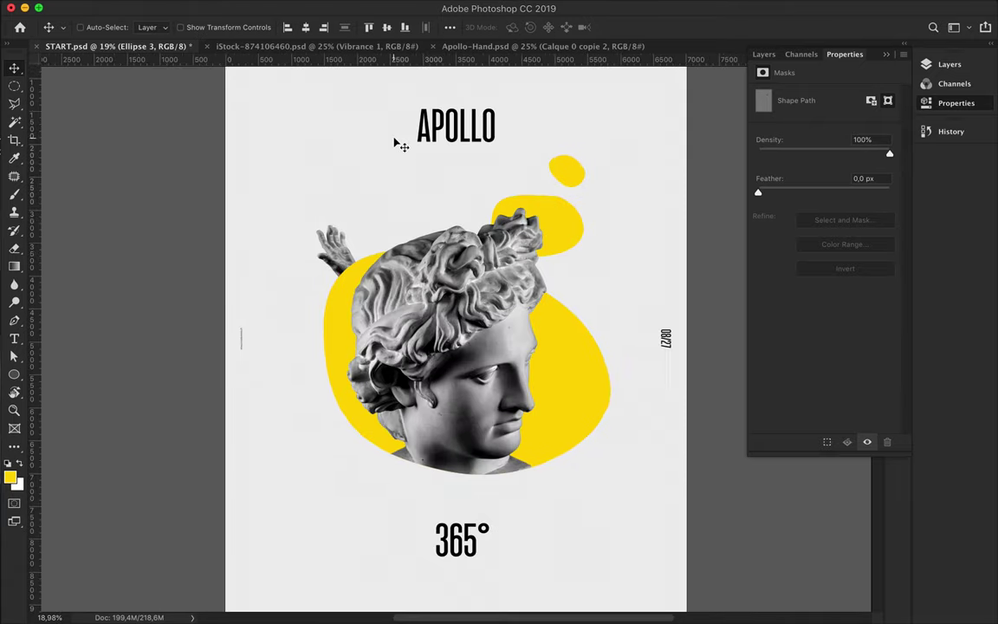
{"action": "scroll", "coordinate": [423, 183], "scroll_direction": "down", "scroll_amount": 1}
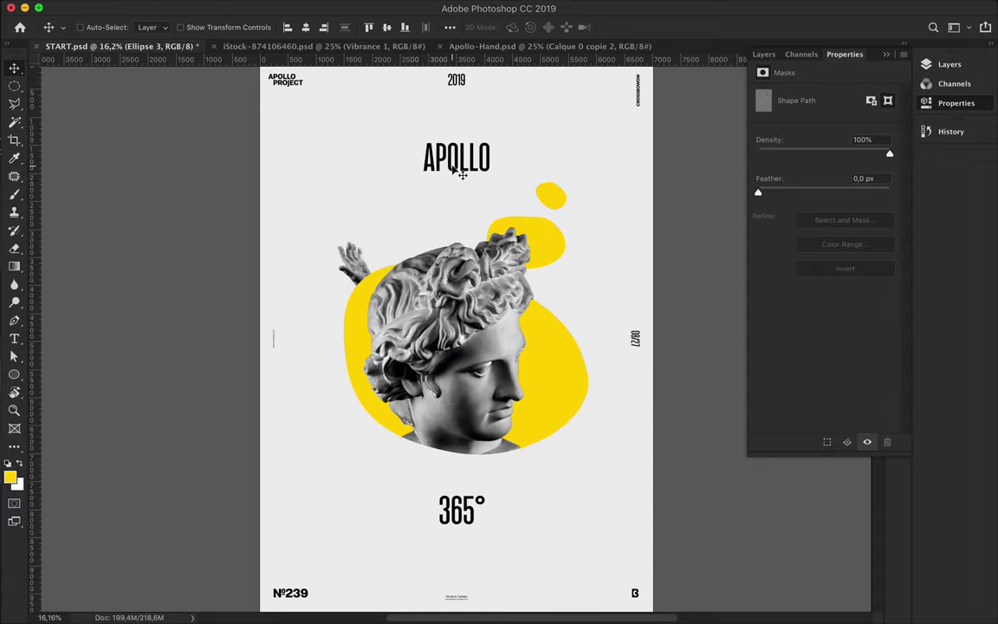
{"action": "left_click_drag", "start_coordinate": [462, 167], "coordinate": [310, 179]}
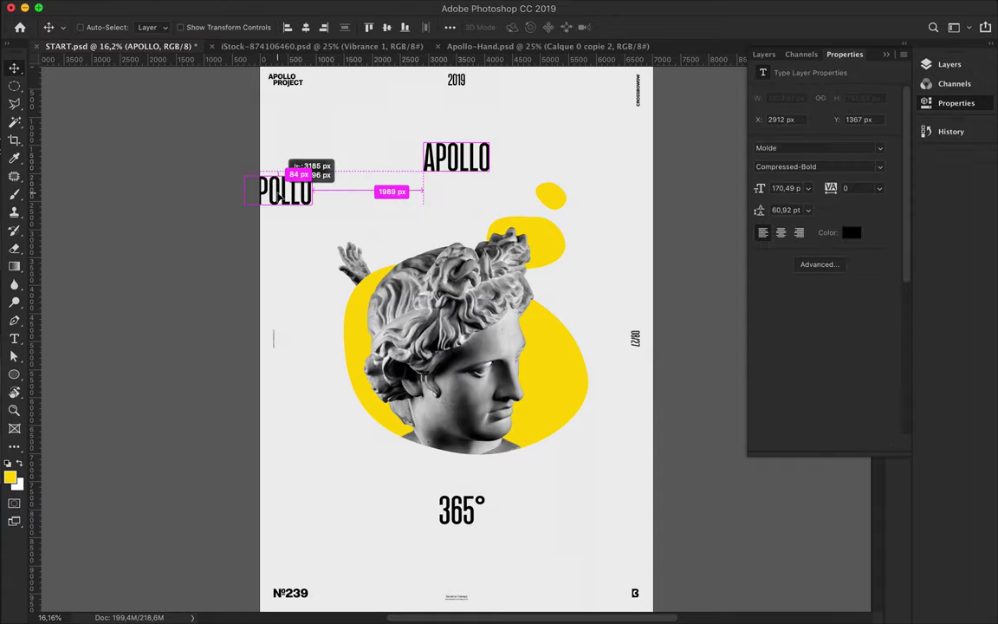
Enlarge the APOLLO title with Free Transform
{"action": "left_click", "coordinate": [425, 179]}
{"action": "key", "text": "ctrl+t"}
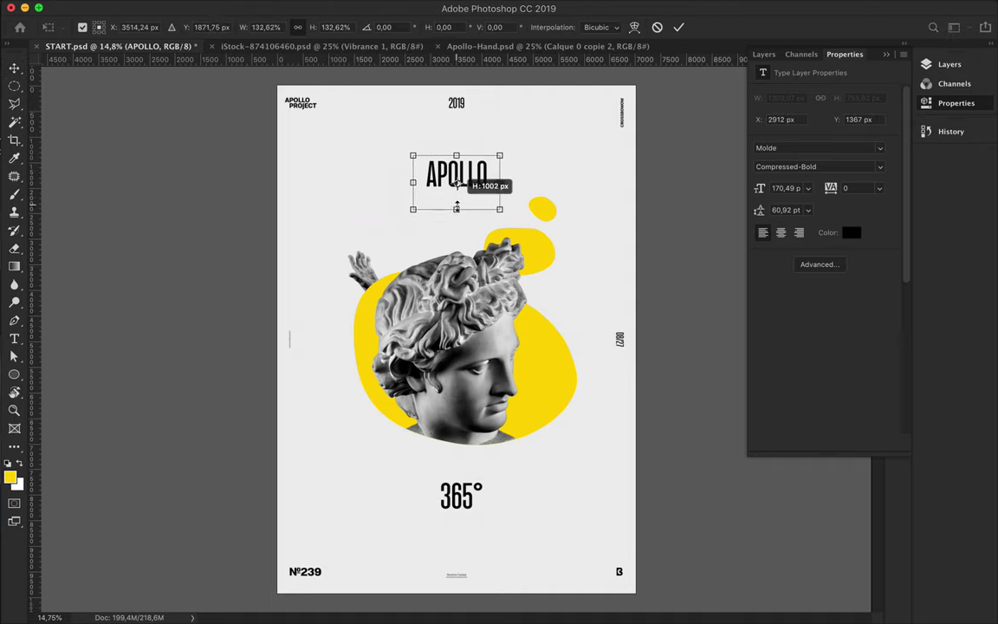
{"action": "left_click_drag", "start_coordinate": [453, 184], "coordinate": [456, 208]}
{"action": "key", "text": "Return"}
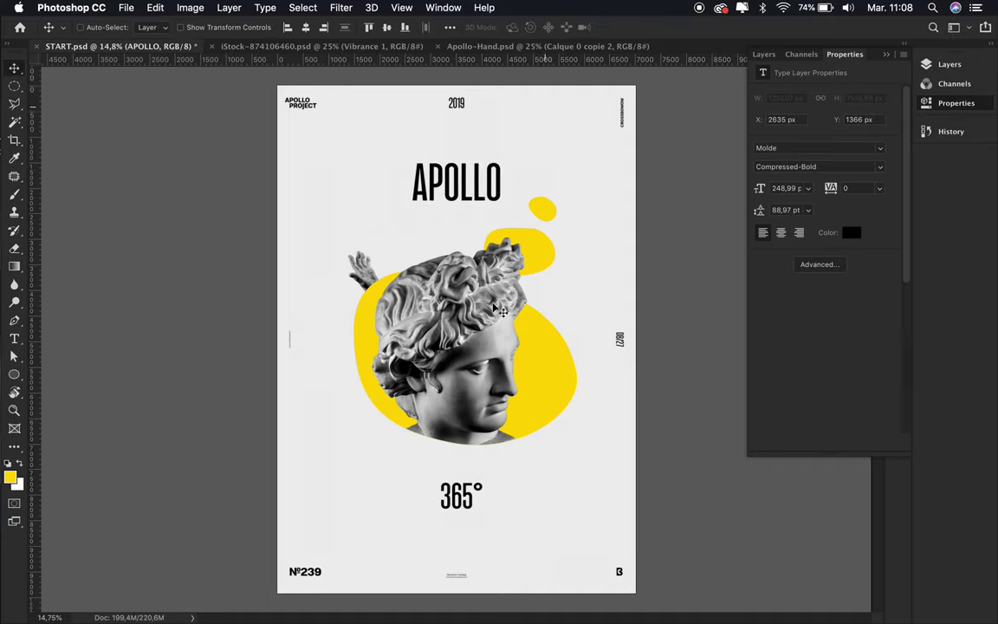
Draw a large yellow Ellipse 4 around 365° and stack both text layers above it
{"action": "key", "text": "u"}
{"action": "left_click_drag", "start_coordinate": [426, 451], "coordinate": [500, 516]}
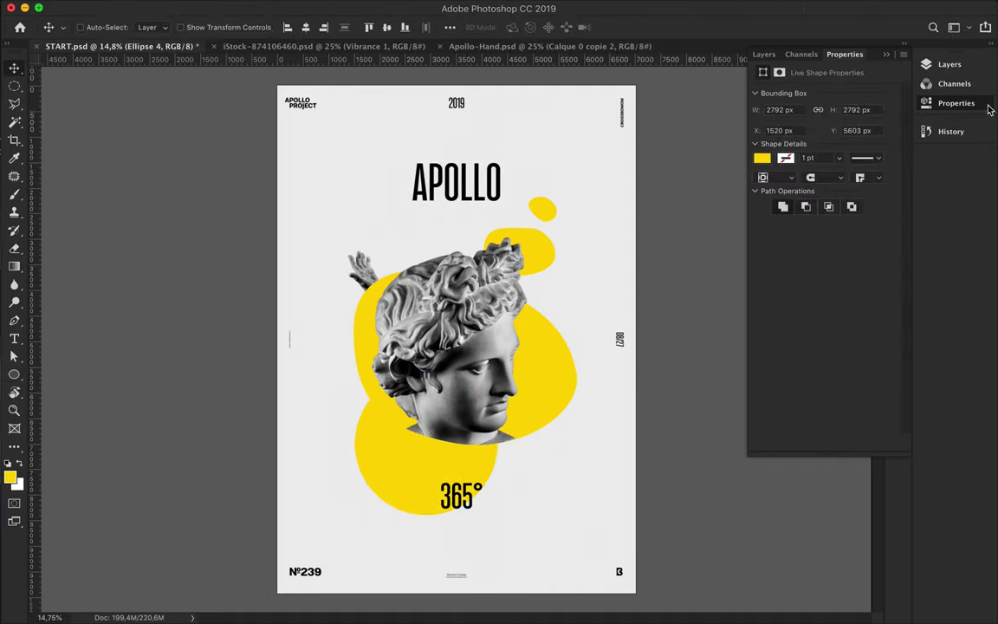
{"action": "key", "text": "v"}
{"action": "left_click", "coordinate": [764, 53]}
{"action": "left_click_drag", "start_coordinate": [832, 349], "coordinate": [828, 146]}
{"action": "left_click", "coordinate": [806, 359]}
{"action": "left_click", "coordinate": [813, 389], "text": "shift"}
{"action": "left_click_drag", "start_coordinate": [813, 389], "coordinate": [814, 145]}
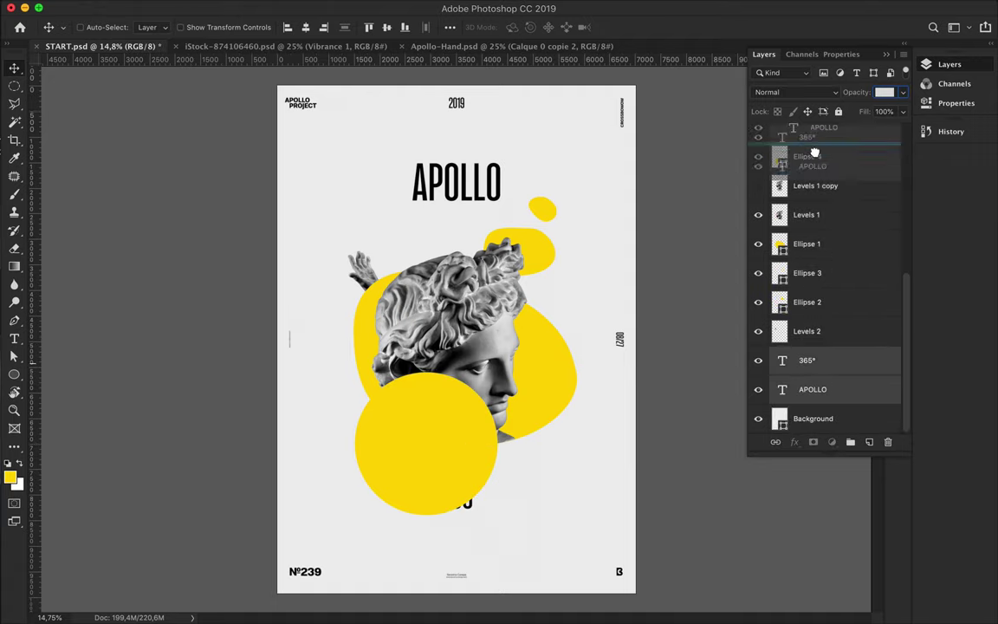
Reshape the ellipse's anchors into a blob widened left, lower-right and downward
{"action": "key", "text": "a"}
{"action": "left_click", "coordinate": [410, 437]}
{"action": "left_click_drag", "start_coordinate": [355, 444], "coordinate": [330, 392]}
{"action": "left_click_drag", "start_coordinate": [492, 432], "coordinate": [508, 451]}
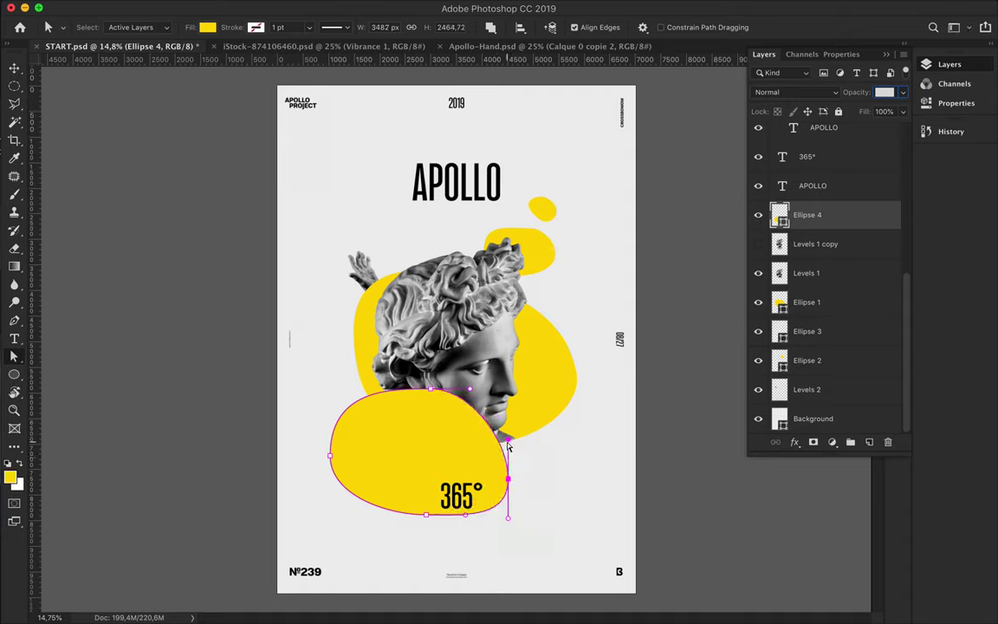
{"action": "left_click_drag", "start_coordinate": [406, 530], "coordinate": [405, 535]}
{"action": "left_click", "coordinate": [558, 485]}
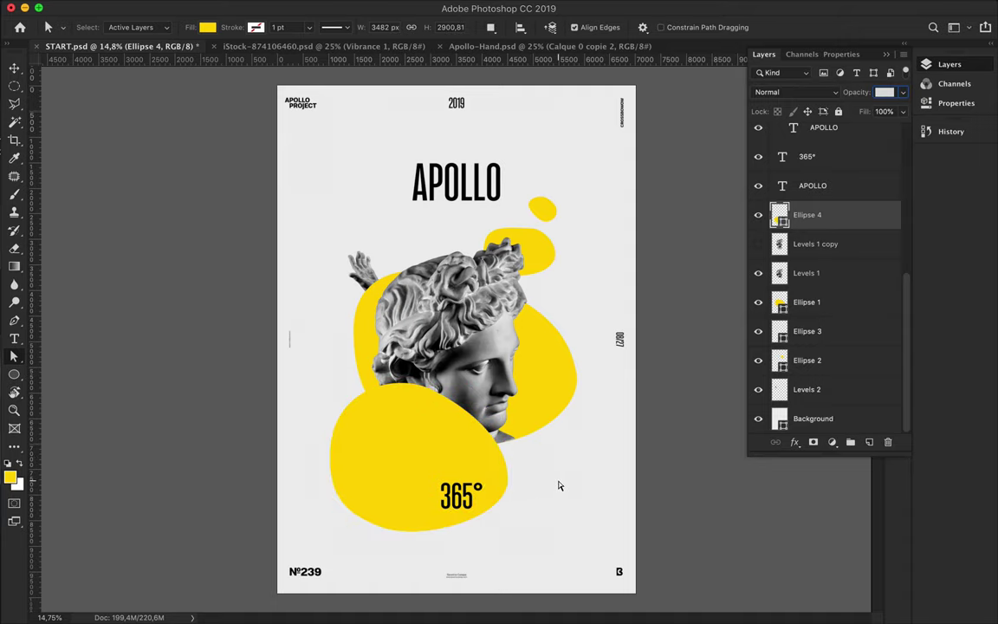
Reposition the upper yellow blob and nudge the small yellow dot down-left
{"action": "key", "text": "v"}
{"action": "left_click_drag", "start_coordinate": [534, 271], "coordinate": [532, 274]}
{"action": "left_click_drag", "start_coordinate": [548, 211], "coordinate": [539, 214]}
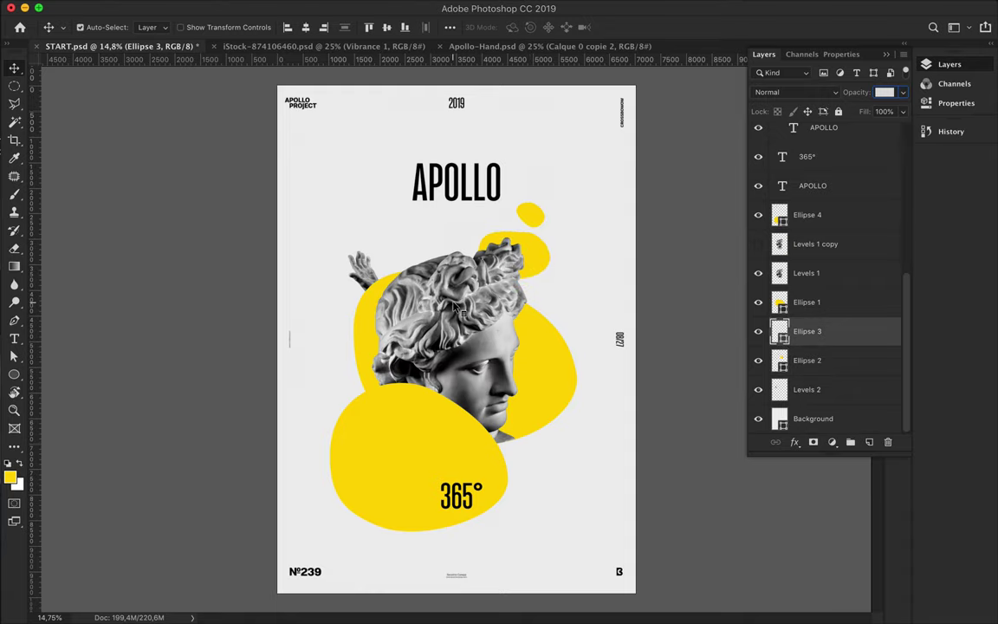
Bring the Apollo-Side head image from the Apollo Picture folder above the big blob
{"action": "left_click", "coordinate": [394, 602]}
{"action": "left_click", "coordinate": [498, 225]}
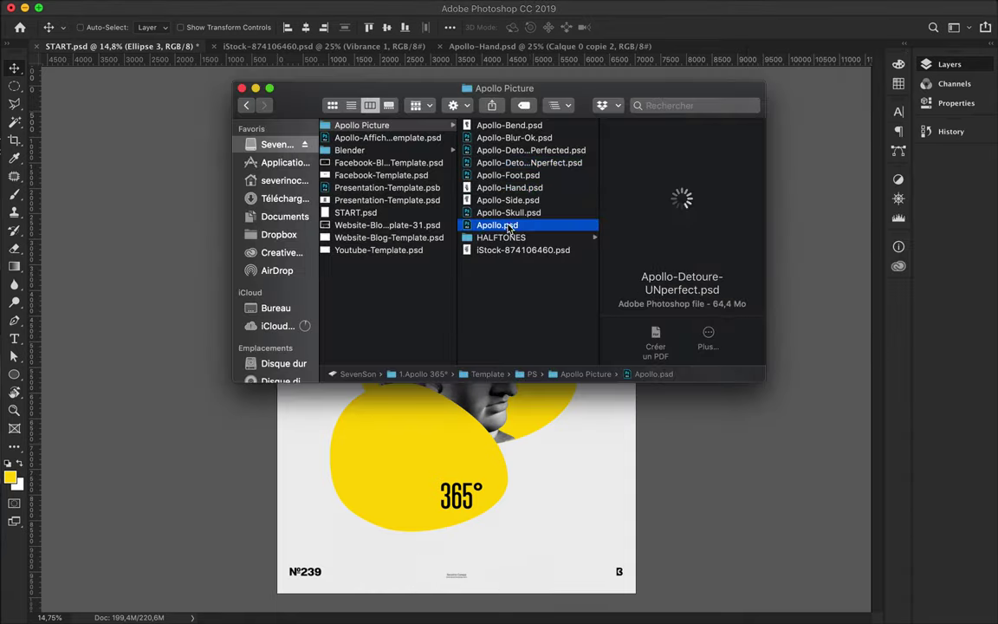
{"action": "left_click", "coordinate": [502, 250]}
{"action": "double_click", "coordinate": [508, 200]}
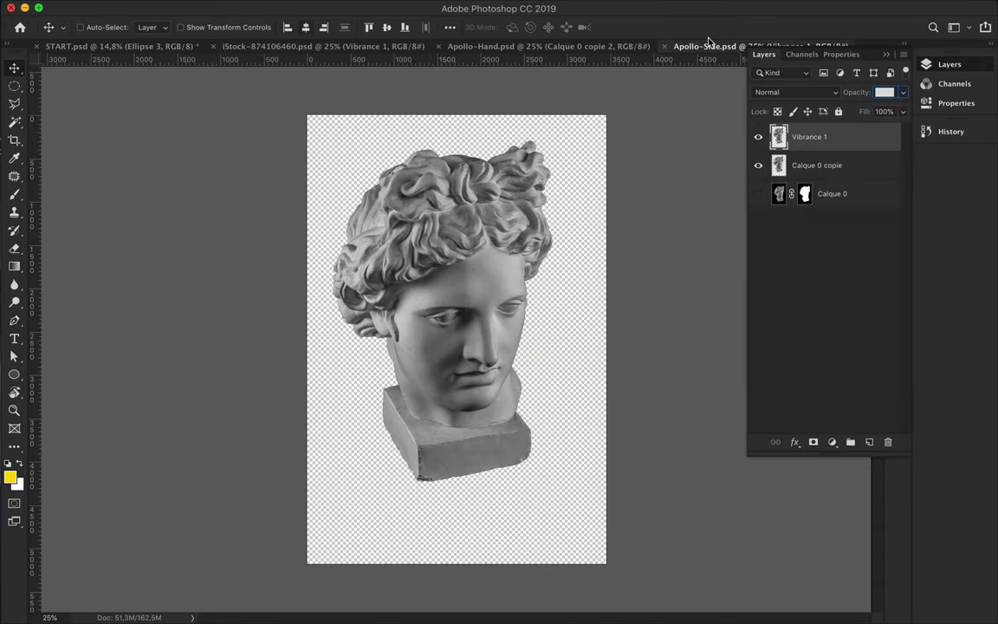
{"action": "left_click", "coordinate": [134, 47]}
{"action": "left_click_drag", "start_coordinate": [810, 416], "coordinate": [822, 294]}
Boost the second head's contrast with a clipped Levels adjustment, then merge it in
{"action": "left_click", "coordinate": [832, 443]}
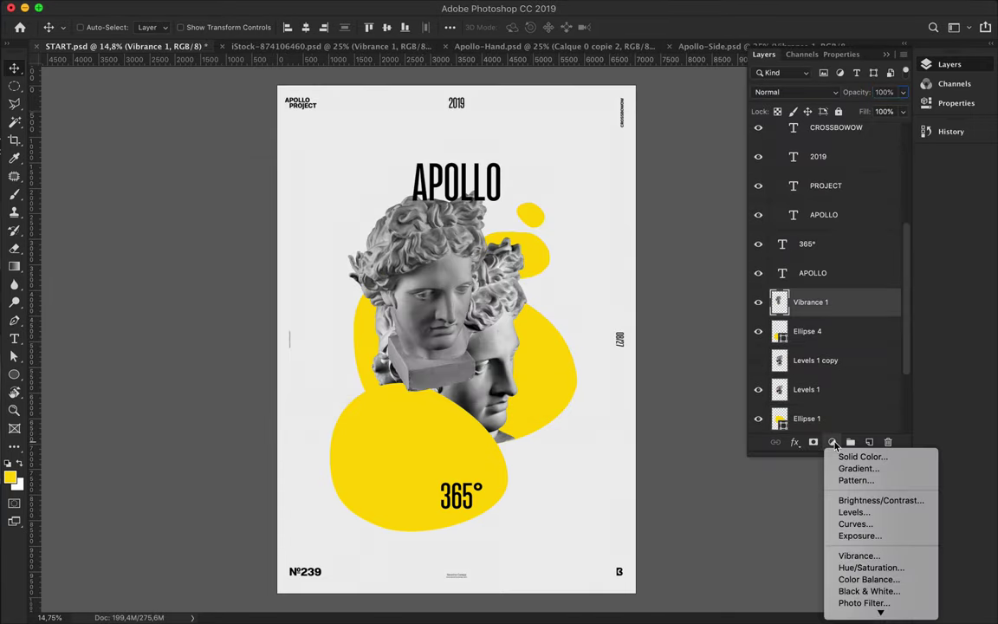
{"action": "left_click", "coordinate": [853, 512]}
{"action": "left_click_drag", "start_coordinate": [777, 199], "coordinate": [803, 199]}
{"action": "left_click_drag", "start_coordinate": [892, 198], "coordinate": [845, 201]}
{"action": "left_click", "coordinate": [763, 54]}
{"action": "key", "text": "ctrl+alt+g"}
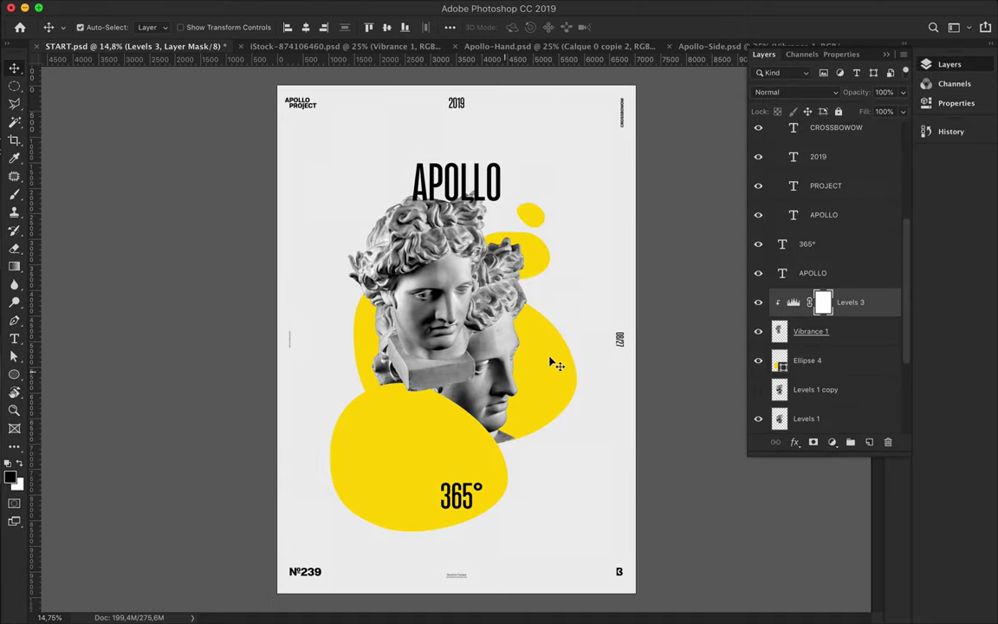
{"action": "left_click_drag", "start_coordinate": [549, 362], "coordinate": [430, 424]}
{"action": "key", "text": "ctrl+e"}
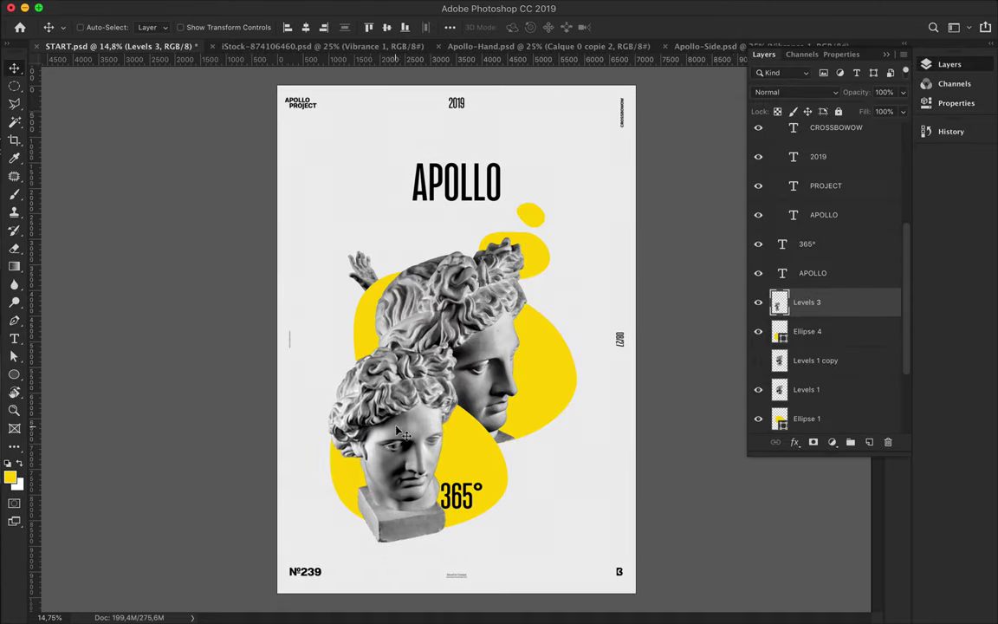
Erase the second head's neck outside the lower blob using the inverted blob selection
{"action": "left_click_drag", "start_coordinate": [355, 382], "coordinate": [362, 400]}
{"action": "left_click", "coordinate": [436, 409]}
{"action": "left_click", "coordinate": [779, 331], "text": "ctrl"}
{"action": "left_click", "coordinate": [778, 303]}
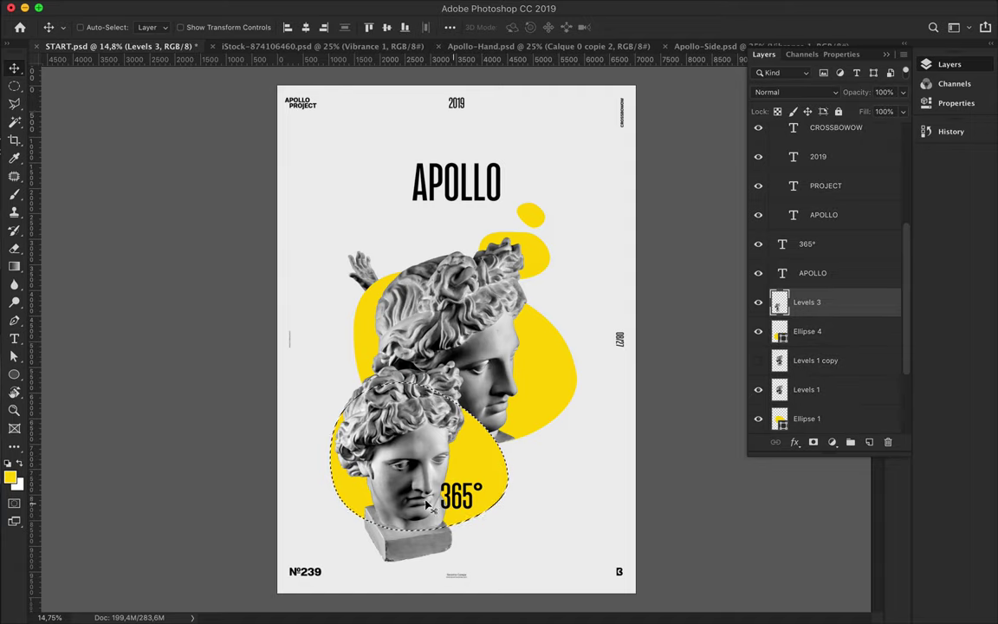
{"action": "key", "text": "e"}
{"action": "key", "text": "ctrl+shift+i"}
{"action": "mouse_move", "coordinate": [385, 553]}
{"action": "left_mouse_down"}
{"action": "mouse_move", "coordinate": [424, 557]}
{"action": "mouse_move", "coordinate": [409, 531]}
{"action": "left_mouse_up"}
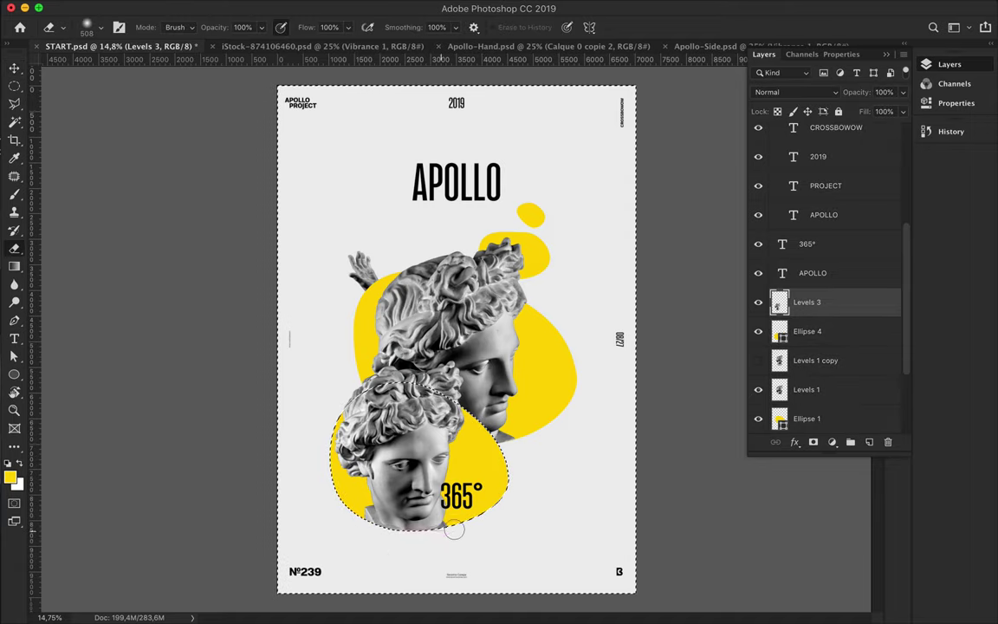
Move the lower bust together with Ellipse 4 to the left
{"action": "key", "text": "v"}
{"action": "key", "text": "ctrl+d"}
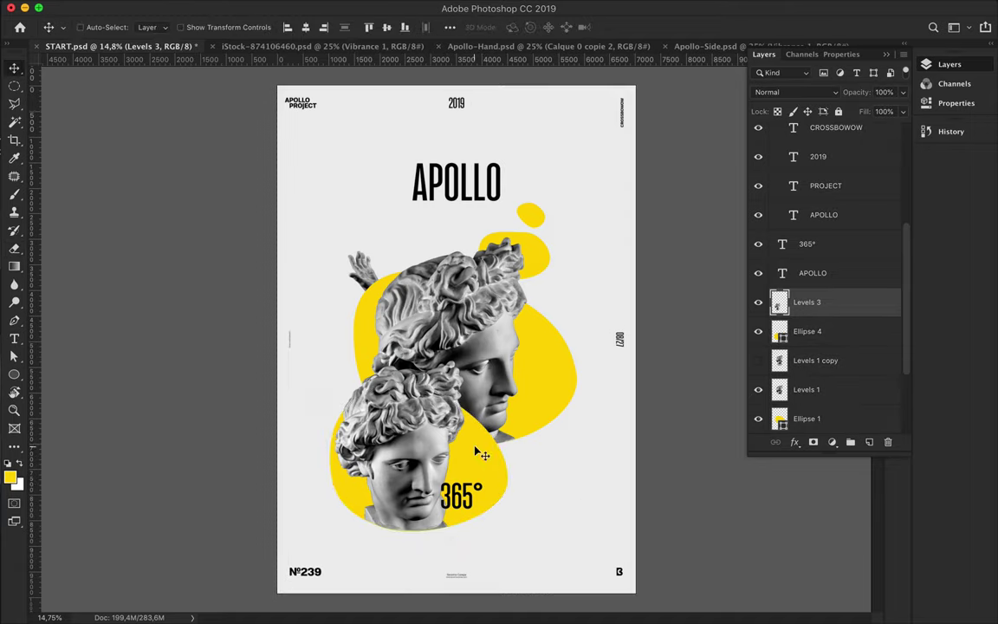
{"action": "left_click", "coordinate": [479, 450], "text": "ctrl+shift"}
{"action": "mouse_move", "coordinate": [478, 450]}
{"action": "left_mouse_down"}
{"action": "mouse_move", "coordinate": [249, 397]}
{"action": "mouse_move", "coordinate": [403, 440]}
{"action": "left_mouse_up"}
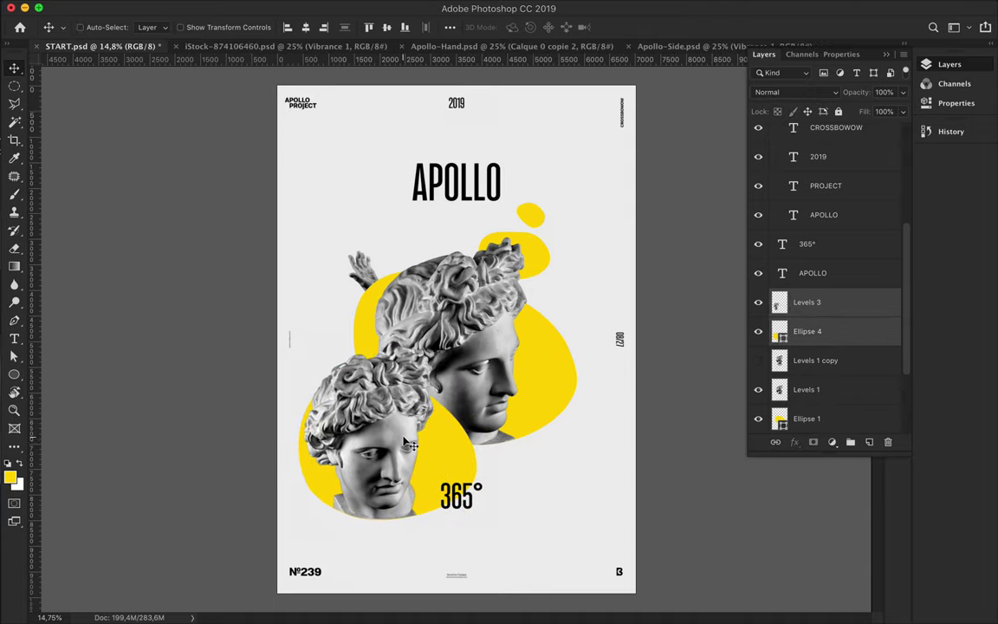
{"action": "scroll", "coordinate": [823, 347], "scroll_direction": "down", "scroll_amount": 3}
Fill the front bust's silhouette with black on a new layer
{"action": "key", "text": "ctrl+shift+alt+n"}
{"action": "left_click", "coordinate": [778, 273], "text": "ctrl"}
{"action": "key", "text": "b"}
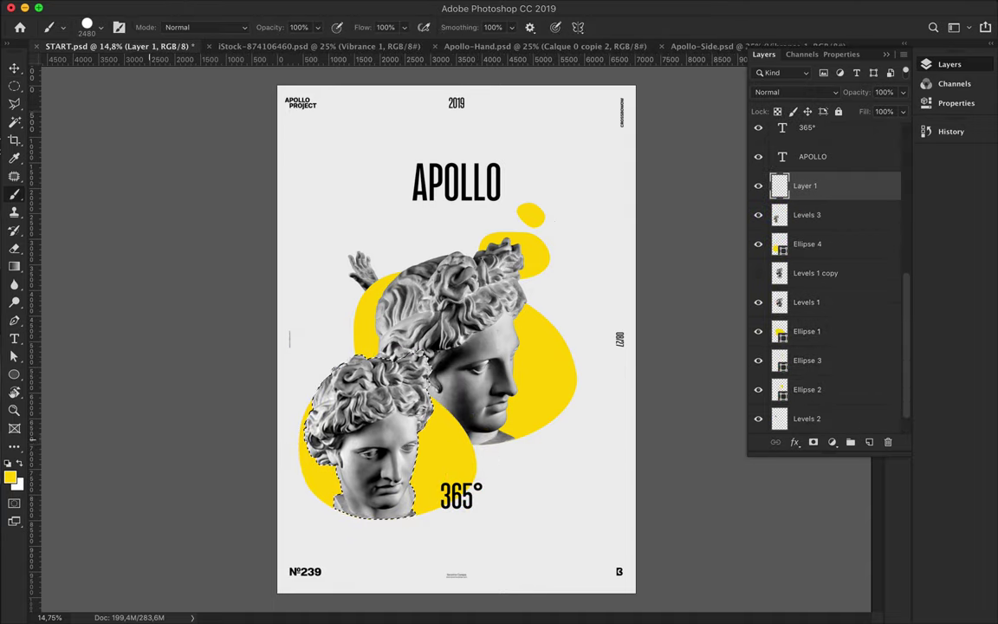
{"action": "key", "text": "alt+BackSpace"}
{"action": "key", "text": "ctrl+d"}
Gaussian-blur the silhouette, place it below Levels 1 copy, and shift the busts up-right
{"action": "left_click", "coordinate": [341, 8]}
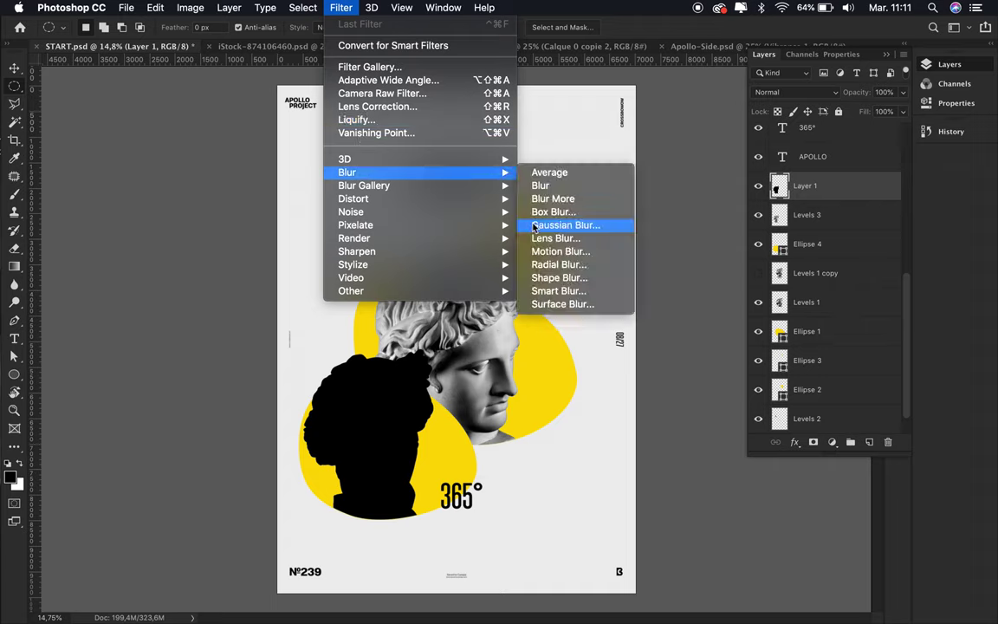
{"action": "left_click", "coordinate": [563, 225]}
{"action": "left_click", "coordinate": [794, 138]}
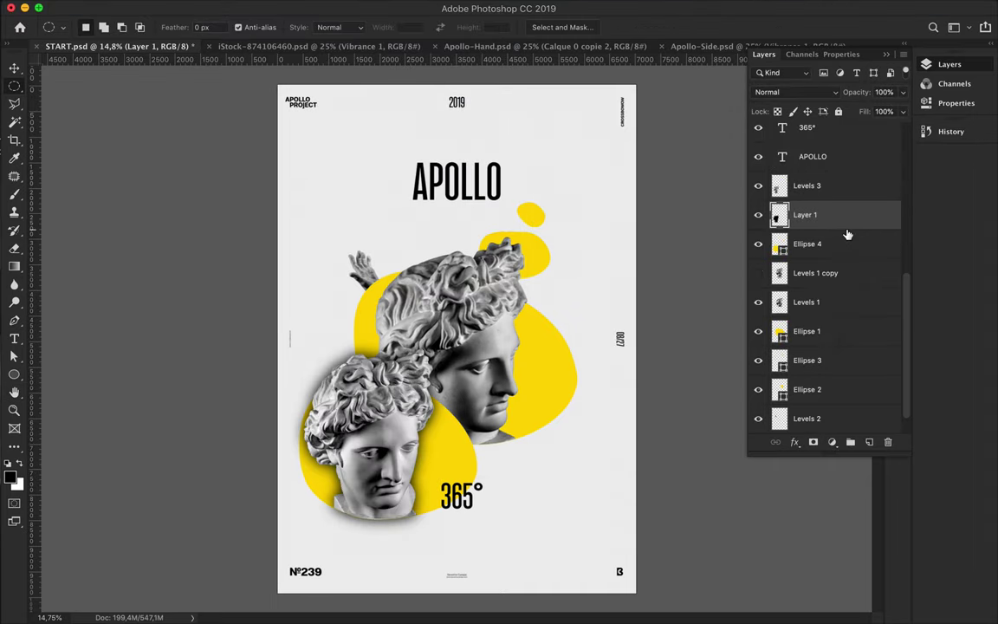
{"action": "left_click_drag", "start_coordinate": [832, 231], "coordinate": [833, 285]}
{"action": "key", "text": "v"}
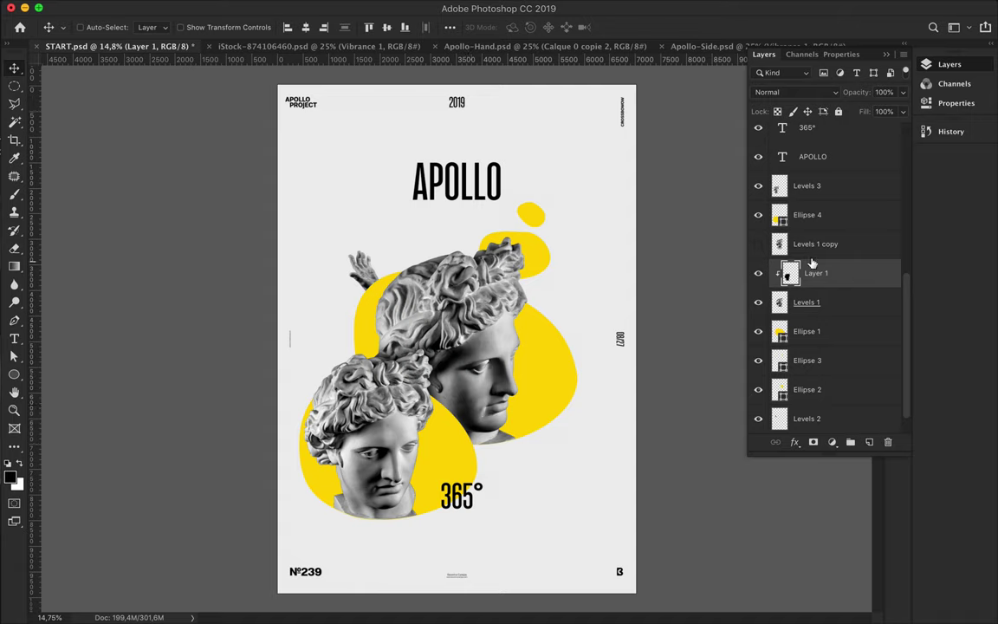
{"action": "left_click_drag", "start_coordinate": [490, 316], "coordinate": [495, 297]}
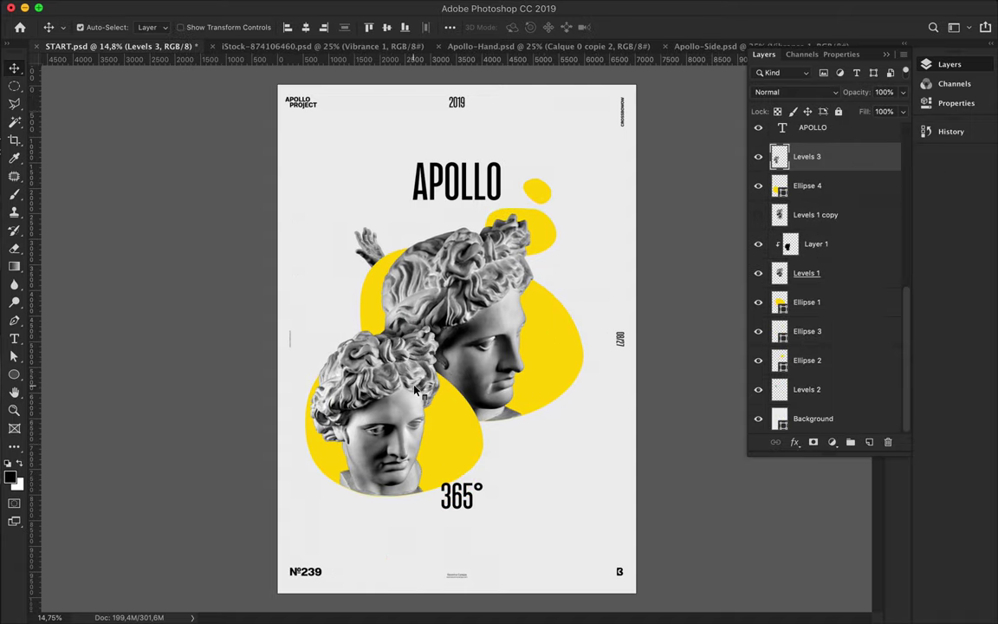
Scale the front bust, its shadow and Ellipse 4 to about 76%, toward the lower left
{"action": "left_click", "coordinate": [837, 245], "text": "ctrl"}
{"action": "key", "text": "ctrl+t"}
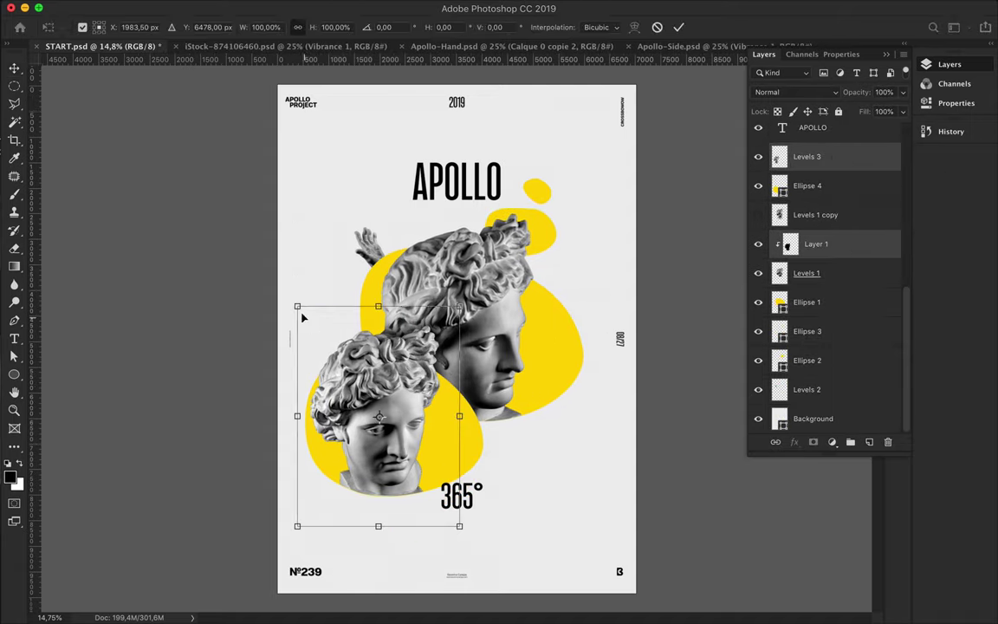
{"action": "left_click", "coordinate": [807, 302], "text": "ctrl"}
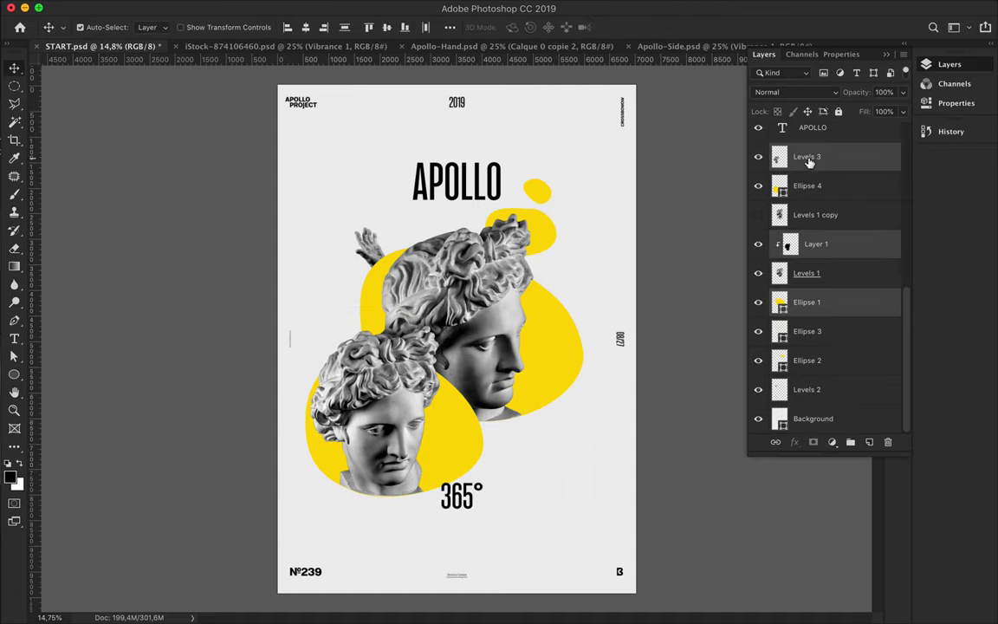
{"action": "key", "text": "Return"}
{"action": "left_click", "coordinate": [806, 301], "text": "ctrl"}
{"action": "left_click", "coordinate": [807, 186], "text": "ctrl"}
{"action": "key", "text": "ctrl+t"}
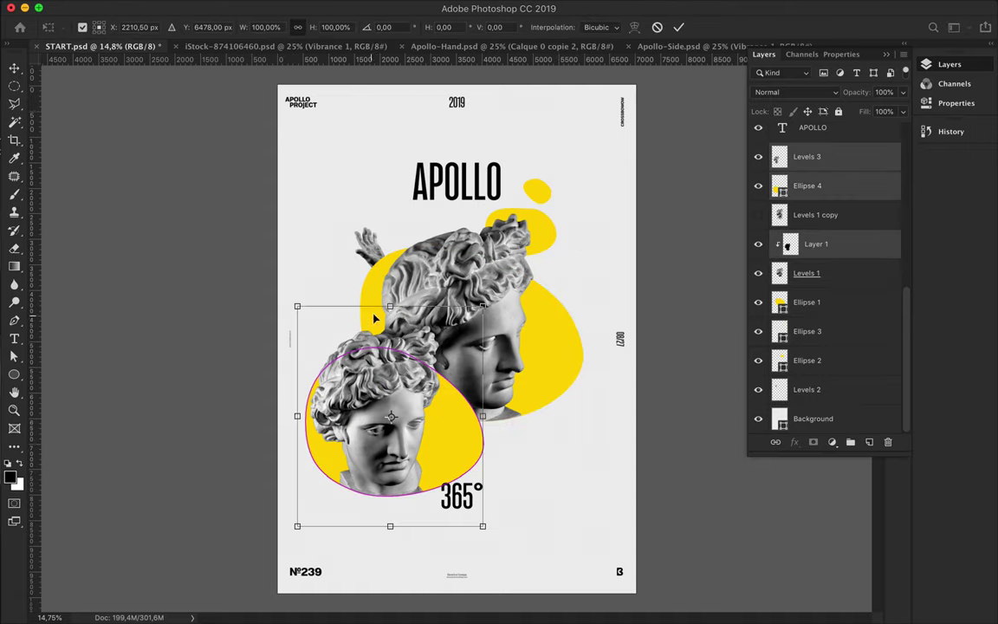
{"action": "left_click_drag", "start_coordinate": [293, 530], "coordinate": [322, 484]}
{"action": "mouse_move", "coordinate": [415, 403]}
{"action": "left_mouse_down"}
{"action": "mouse_move", "coordinate": [424, 459]}
{"action": "mouse_move", "coordinate": [413, 455]}
{"action": "left_mouse_up"}
{"action": "key", "text": "Return"}
Move and resize the small yellow blob, then delete the raised-hand Levels 2 layer
{"action": "left_click_drag", "start_coordinate": [567, 234], "coordinate": [551, 256]}
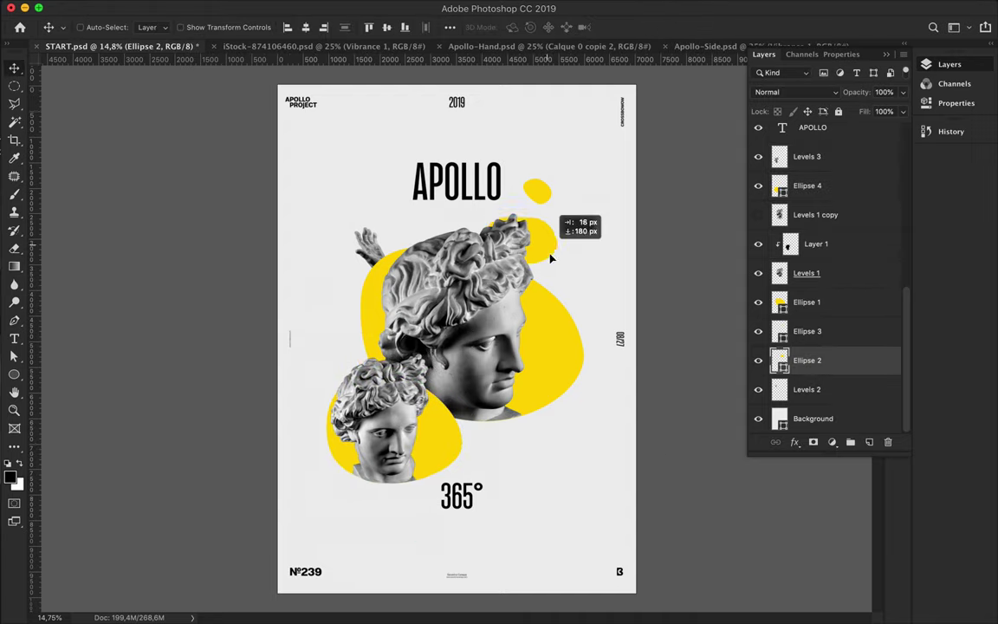
{"action": "left_click", "coordinate": [375, 254]}
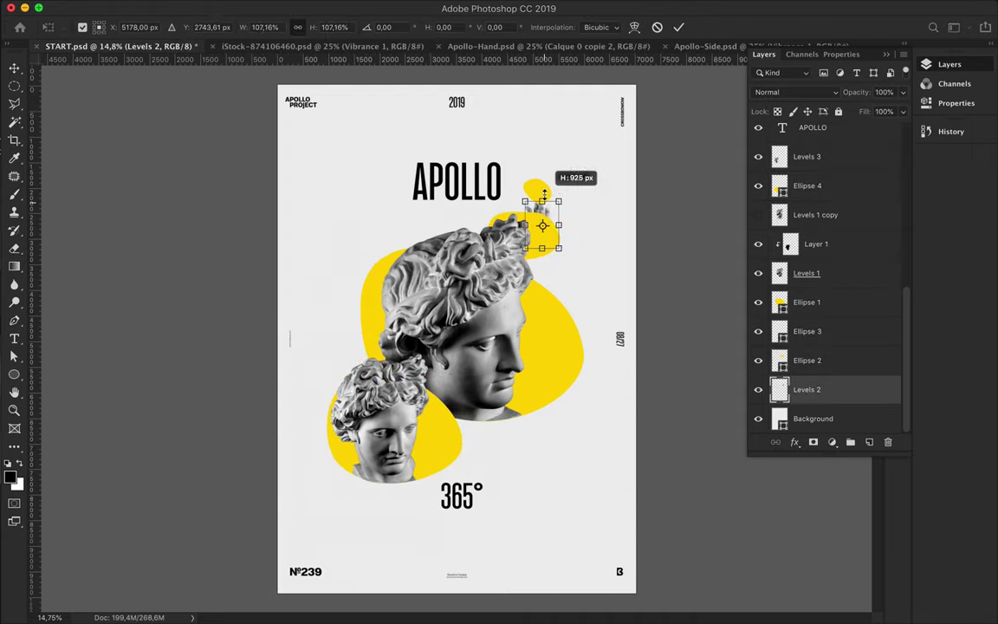
{"action": "left_click_drag", "start_coordinate": [544, 231], "coordinate": [517, 223]}
{"action": "mouse_move", "coordinate": [807, 389]}
{"action": "left_mouse_down"}
{"action": "mouse_move", "coordinate": [796, 179]}
{"action": "mouse_move", "coordinate": [806, 290]}
{"action": "left_mouse_up"}
{"action": "left_click_drag", "start_coordinate": [525, 224], "coordinate": [544, 227]}
{"action": "key", "text": "Delete"}
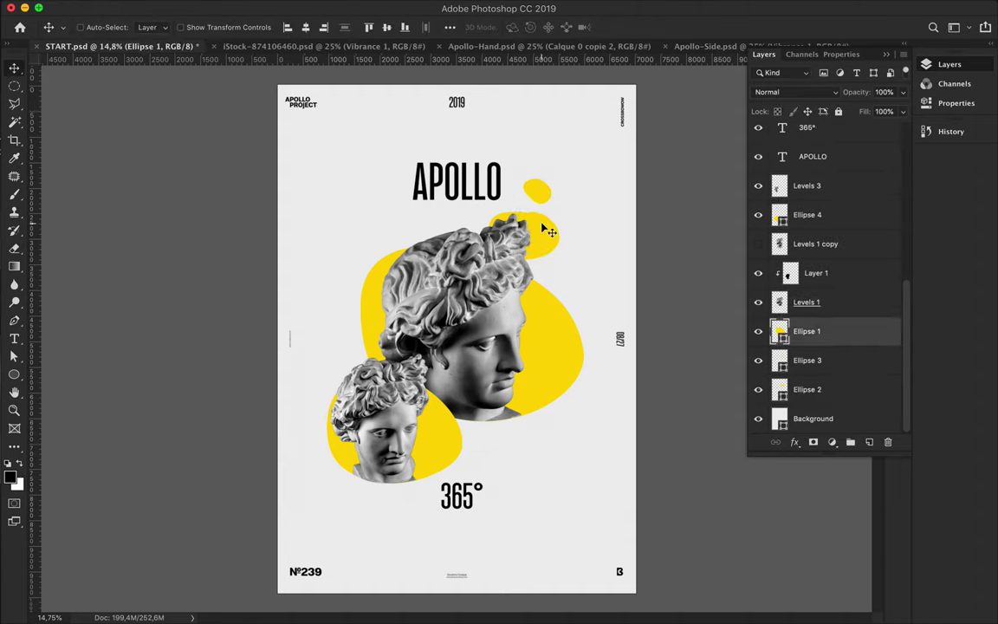
Type a new APOLLO text in grey sampled from the statue
{"action": "key", "text": "t"}
{"action": "left_click", "coordinate": [328, 183]}
{"action": "type", "text": "APOLLO"}
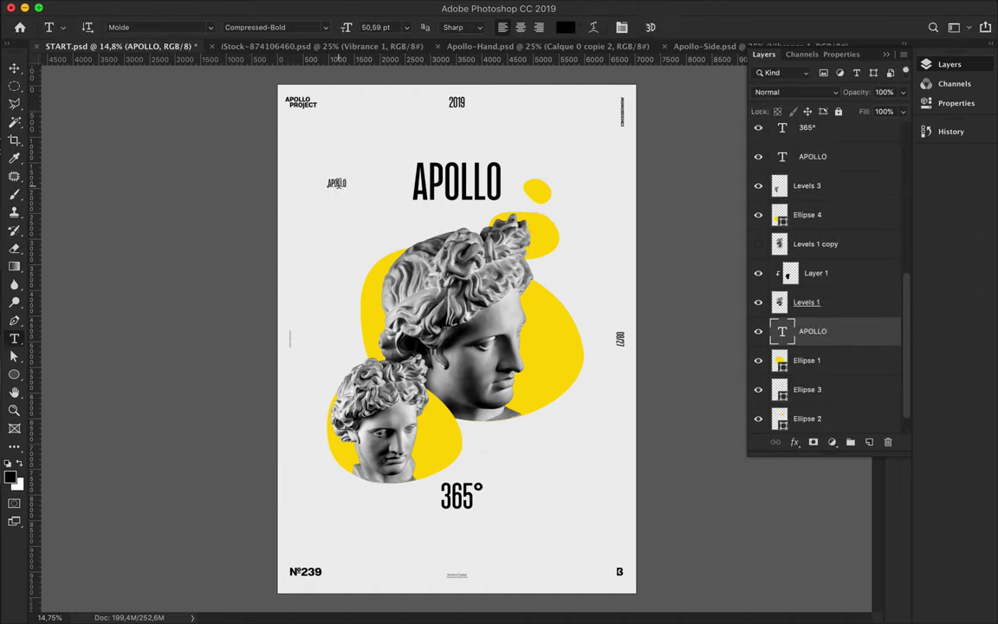
{"action": "left_click", "coordinate": [564, 27]}
{"action": "left_click", "coordinate": [502, 240]}
{"action": "key", "text": "Return"}
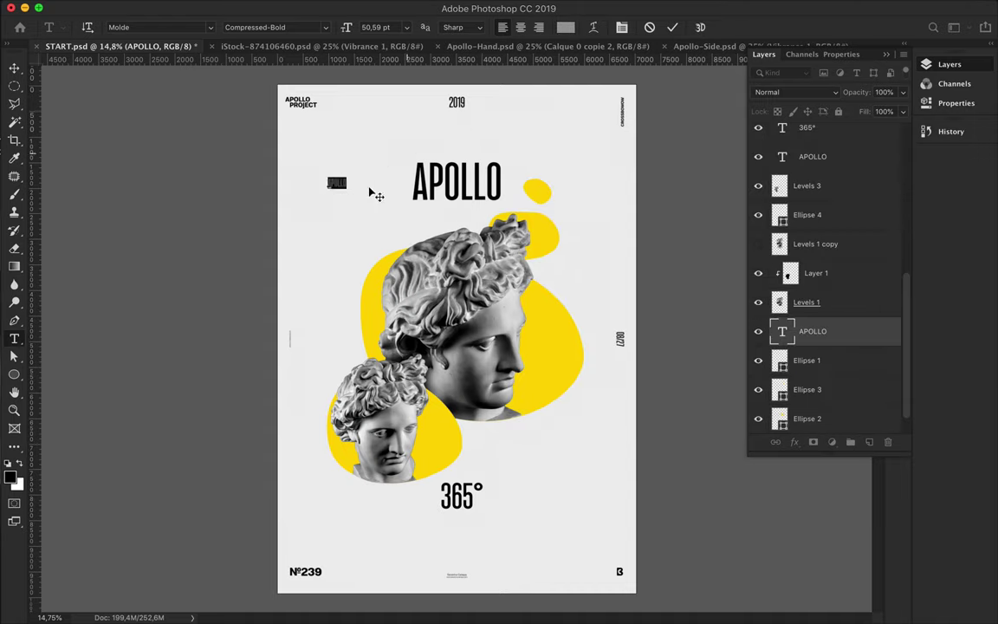
Enlarge the grey APOLLO to about 206% behind the black title, just above Background
{"action": "key", "text": "ctrl+t"}
{"action": "left_click_drag", "start_coordinate": [347, 189], "coordinate": [525, 300]}
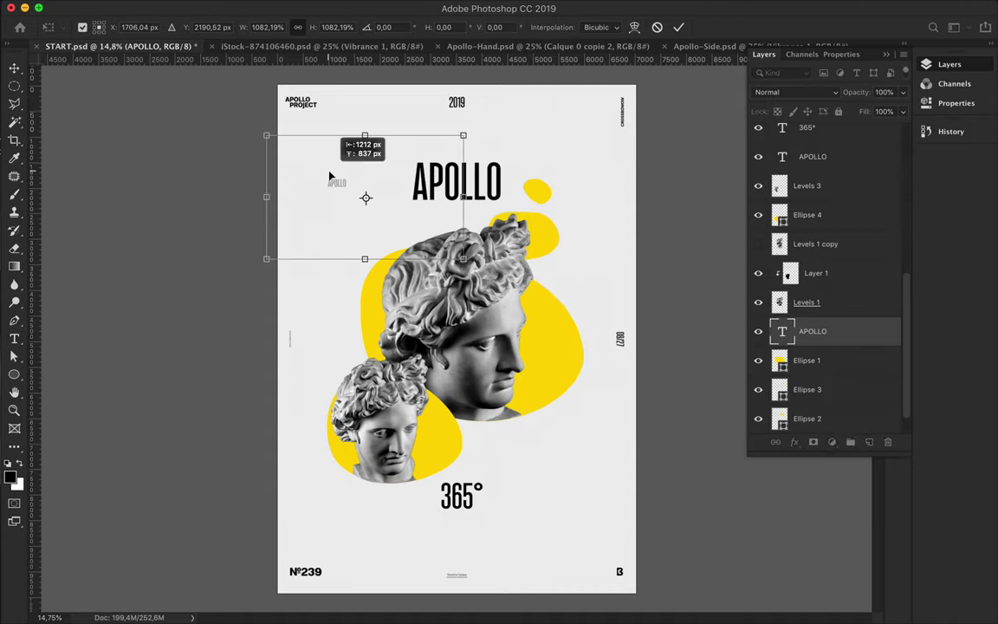
{"action": "left_click_drag", "start_coordinate": [390, 213], "coordinate": [441, 165]}
{"action": "left_click_drag", "start_coordinate": [517, 163], "coordinate": [496, 153]}
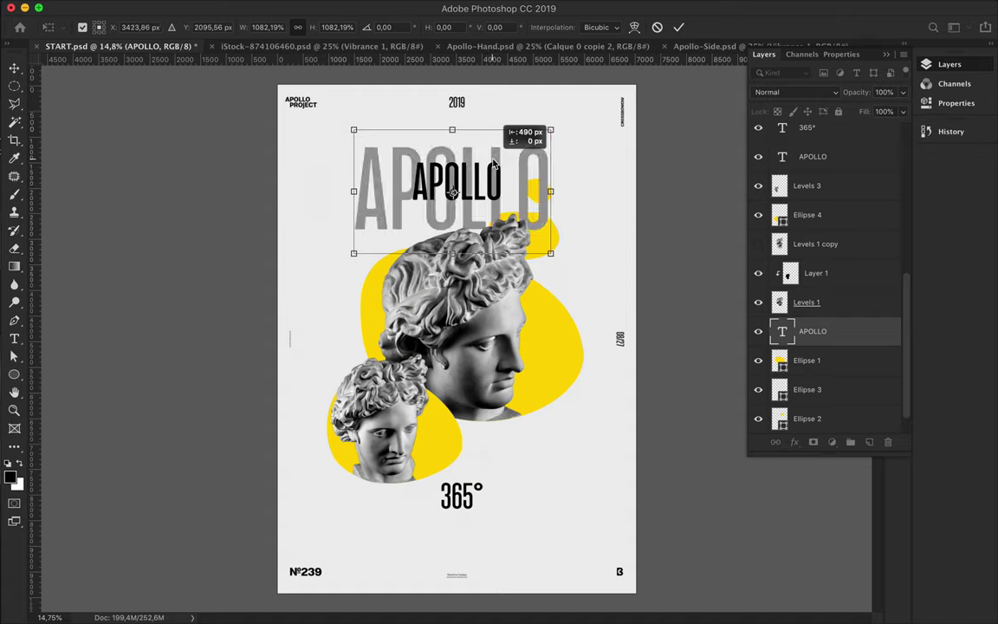
{"action": "left_click_drag", "start_coordinate": [813, 331], "coordinate": [820, 408]}
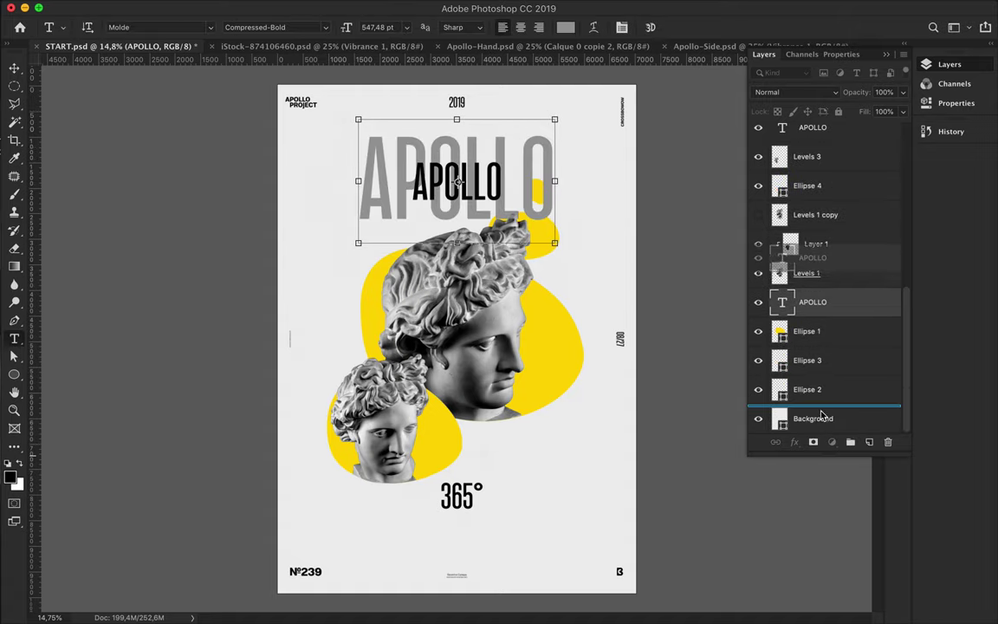
{"action": "key", "text": "v"}
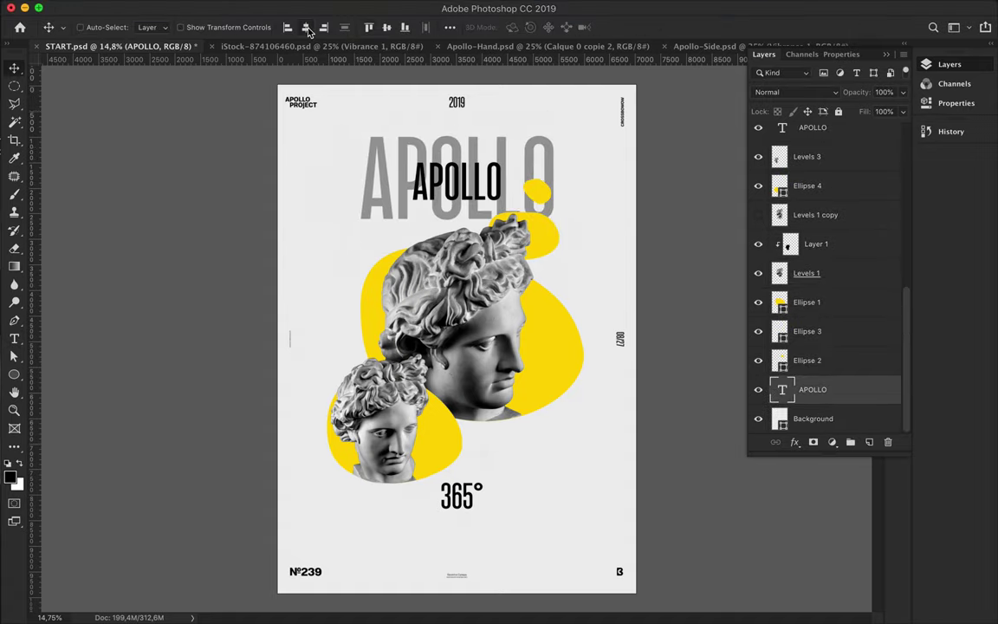
{"action": "left_click", "coordinate": [488, 198]}
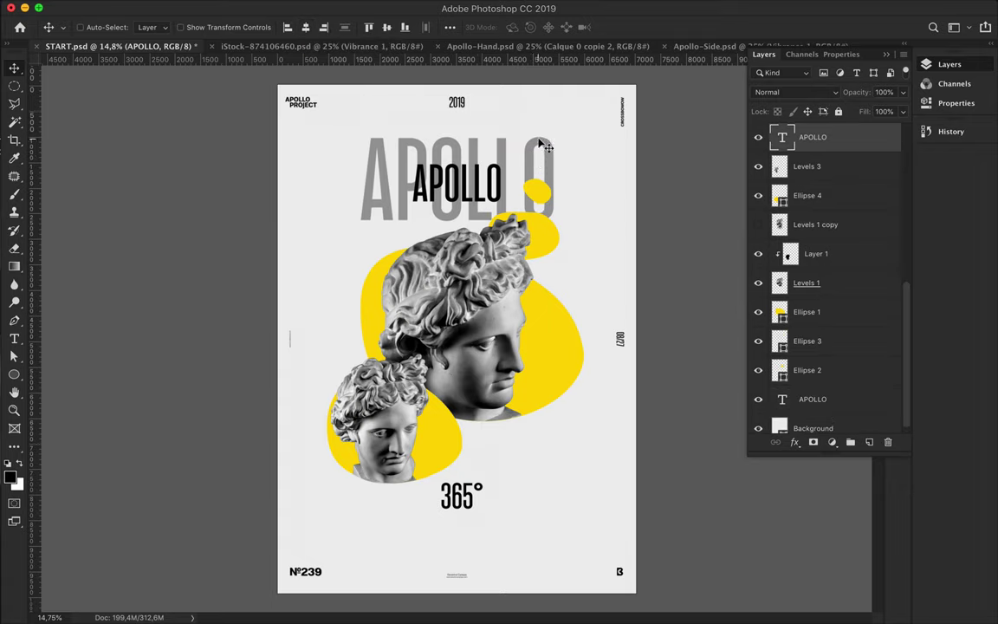
{"action": "key", "text": "ctrl+t"}
Enlarge the grey APOLLO so it bleeds past both page edges
{"action": "key", "text": "Escape"}
{"action": "left_click", "coordinate": [473, 137]}
{"action": "key", "text": "ctrl+t"}
{"action": "left_click_drag", "start_coordinate": [458, 136], "coordinate": [457, 69]}
{"action": "left_click_drag", "start_coordinate": [457, 286], "coordinate": [461, 310]}
{"action": "left_click_drag", "start_coordinate": [460, 182], "coordinate": [459, 174]}
{"action": "key", "text": "Return"}
Set the foreground colour to white and make the pasteboard black
{"action": "key", "text": "p"}
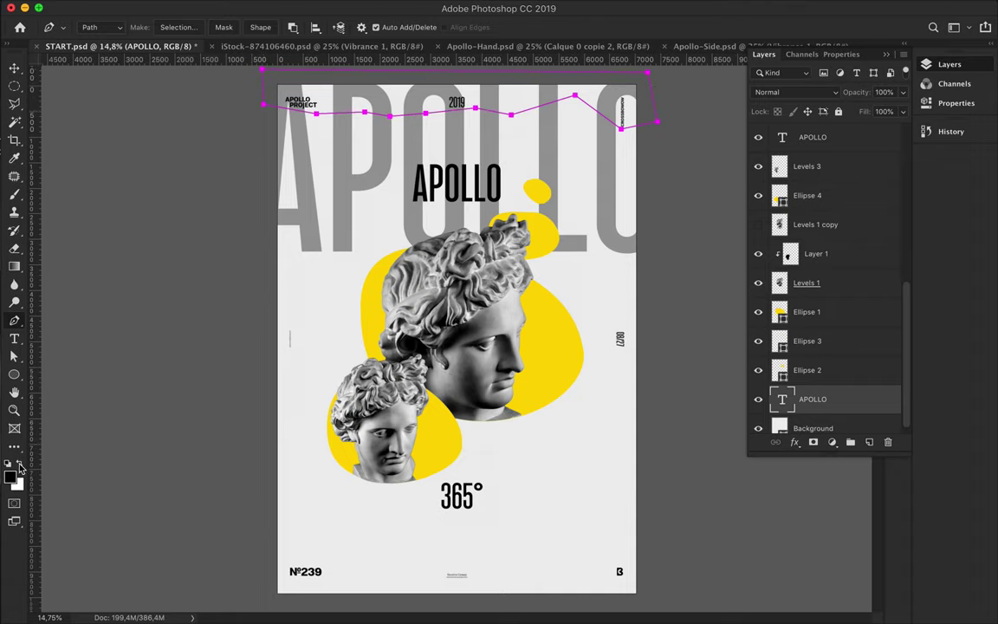
{"action": "key", "text": "a"}
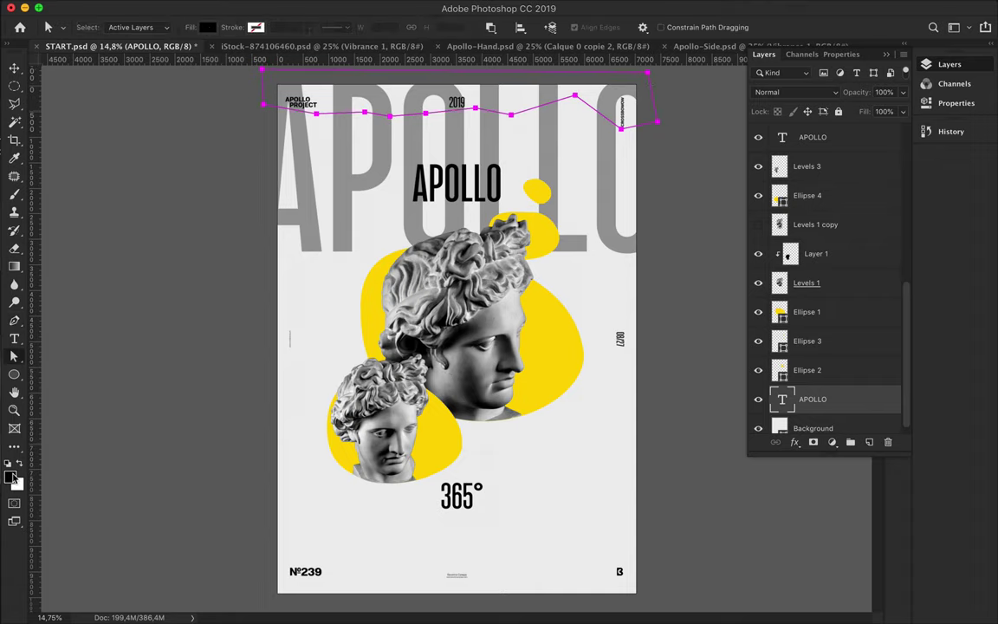
{"action": "left_click", "coordinate": [11, 475]}
{"action": "left_click", "coordinate": [339, 278]}
{"action": "key", "text": "Return"}
{"action": "left_click_drag", "start_coordinate": [788, 139], "coordinate": [780, 164]}
{"action": "key", "text": "v"}
{"action": "right_click", "coordinate": [652, 121]}
{"action": "left_click", "coordinate": [667, 131]}
{"action": "scroll", "coordinate": [827, 391], "scroll_direction": "down", "scroll_amount": 1}
Draw a jagged Pen shape band across the top of the grey APOLLO
{"action": "key", "text": "p"}
{"action": "left_click", "coordinate": [261, 79]}
{"action": "left_click", "coordinate": [261, 101]}
{"action": "left_click", "coordinate": [289, 125]}
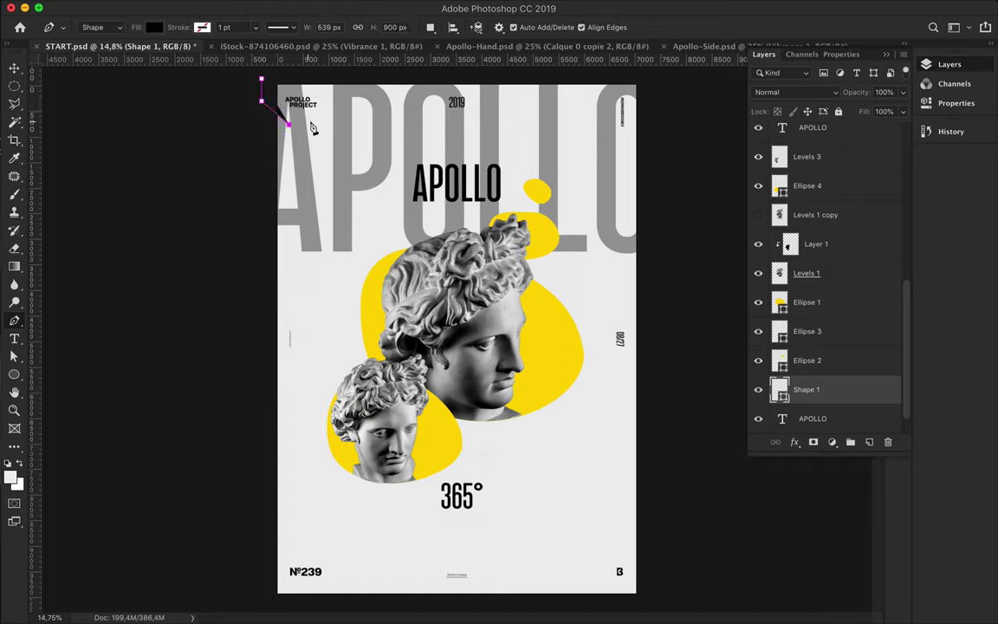
{"action": "left_click", "coordinate": [396, 105]}
{"action": "left_click", "coordinate": [496, 109]}
{"action": "left_click", "coordinate": [621, 117]}
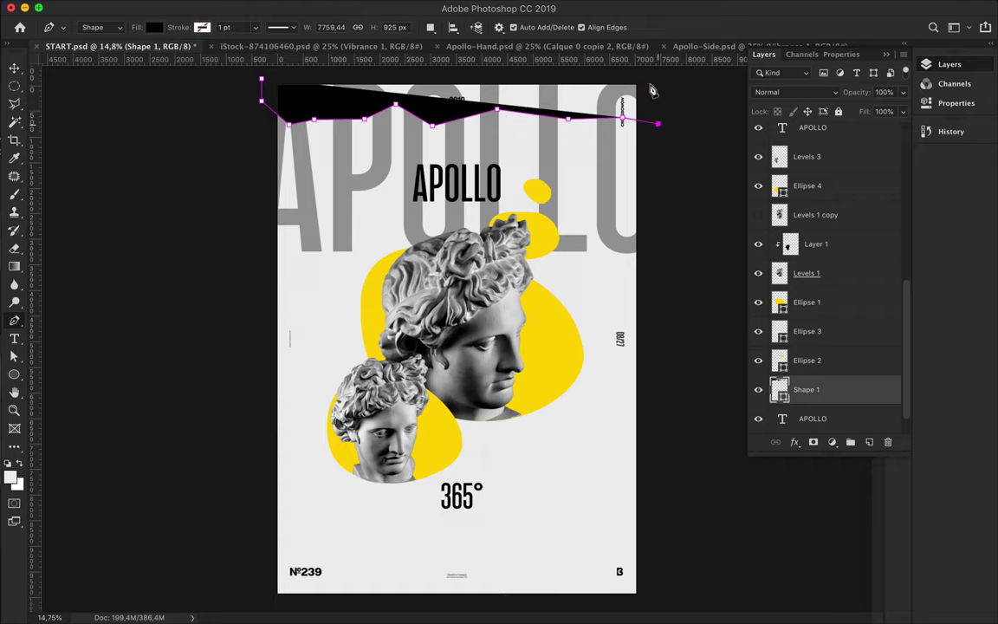
{"action": "left_click", "coordinate": [657, 123]}
{"action": "left_click", "coordinate": [650, 77]}
{"action": "left_click", "coordinate": [261, 79]}
Fill the jagged Shape 1 band with the background colour
{"action": "left_click", "coordinate": [154, 26]}
{"action": "left_click", "coordinate": [341, 293]}
{"action": "key", "text": "Return"}
{"action": "key", "text": "v"}
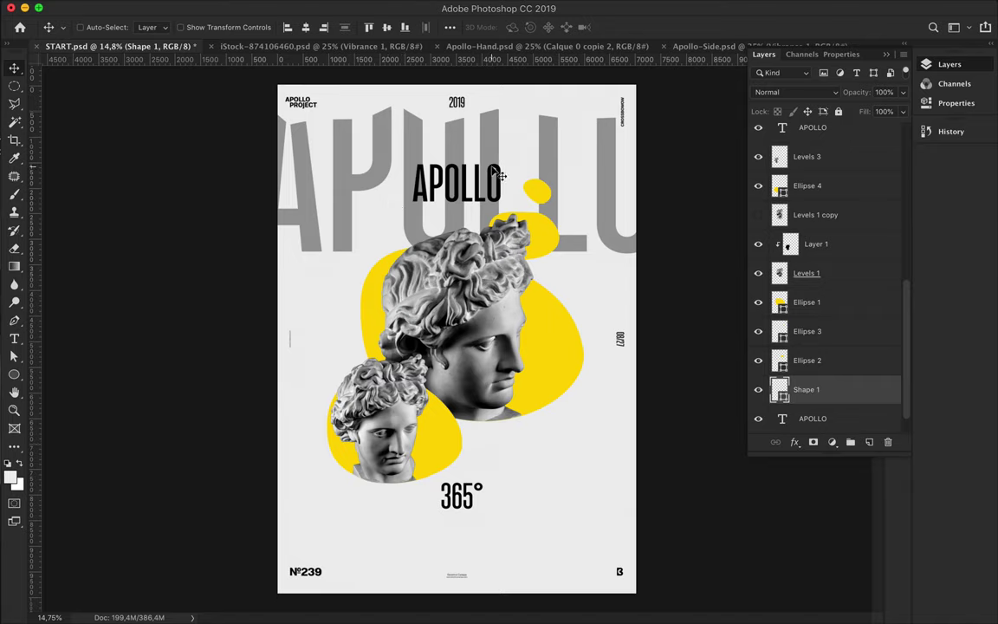
{"action": "left_click", "coordinate": [356, 196]}
Recolour the grey APOLLO text, then duplicate it lower down as '365°' shifted right
{"action": "key", "text": "t"}
{"action": "left_click", "coordinate": [511, 26]}
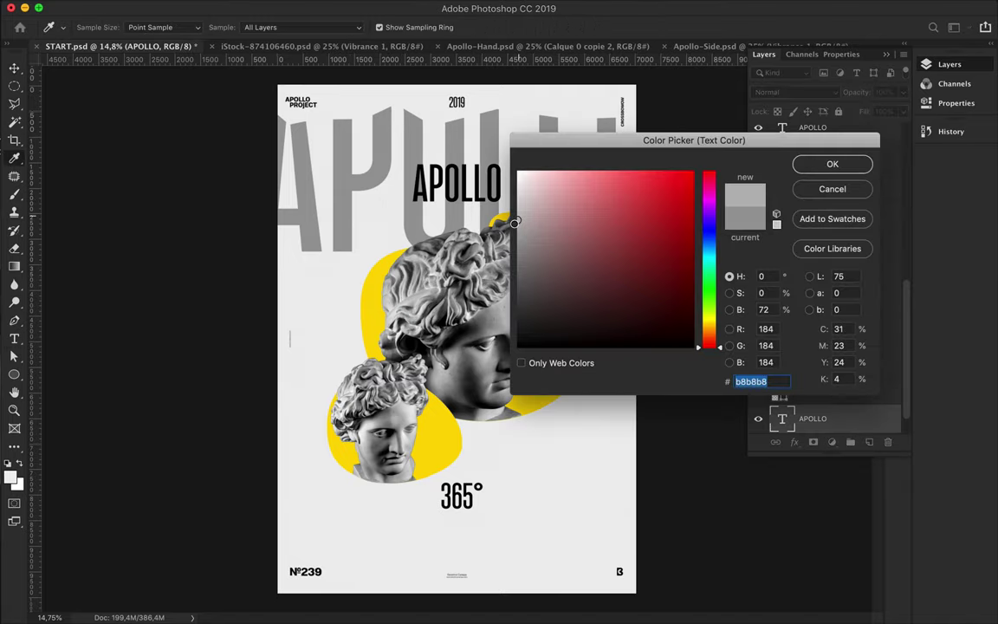
{"action": "left_click", "coordinate": [827, 165]}
{"action": "key", "text": "v"}
{"action": "left_click_drag", "start_coordinate": [372, 180], "coordinate": [325, 479]}
{"action": "key", "text": "t"}
{"action": "double_click", "coordinate": [363, 530]}
{"action": "type", "text": "365°"}
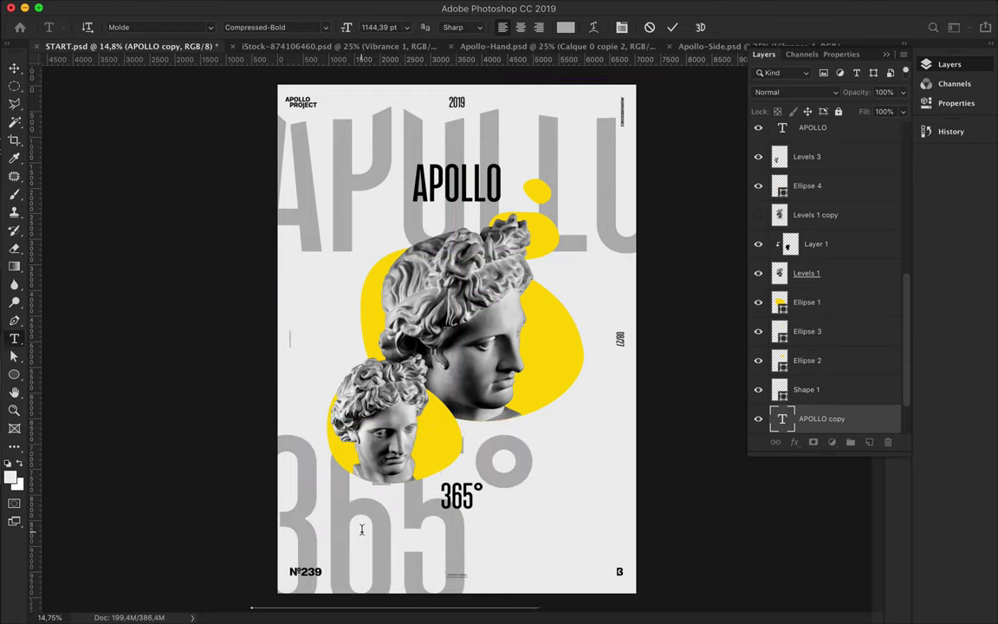
{"action": "key", "text": "ctrl+Return"}
{"action": "key", "text": "v"}
{"action": "left_click_drag", "start_coordinate": [405, 545], "coordinate": [478, 565]}
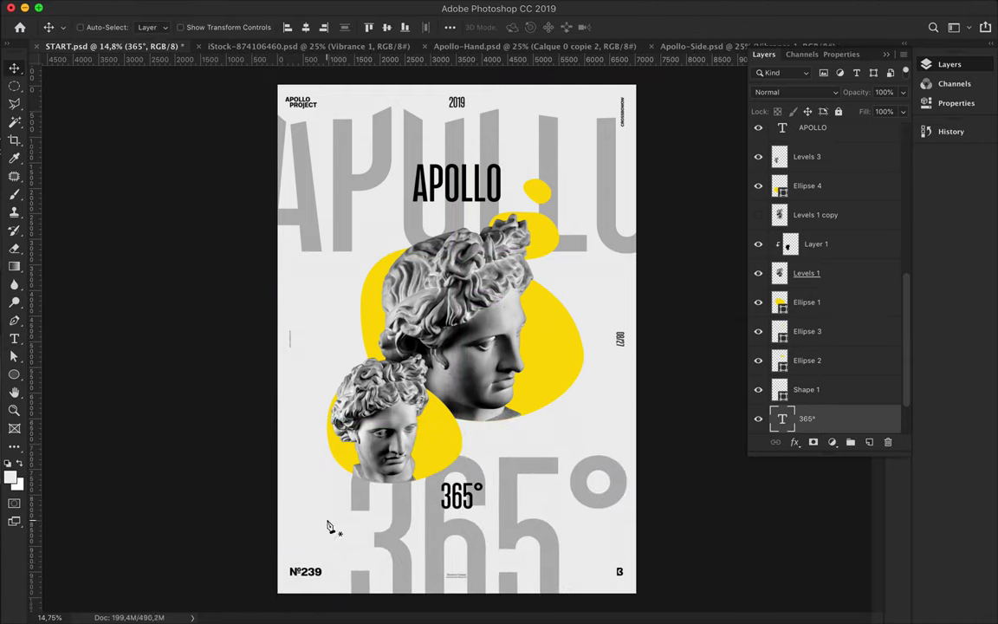
Draw a closed pen shape near the page bottom with a light fill
{"action": "key", "text": "p"}
{"action": "left_click", "coordinate": [350, 552]}
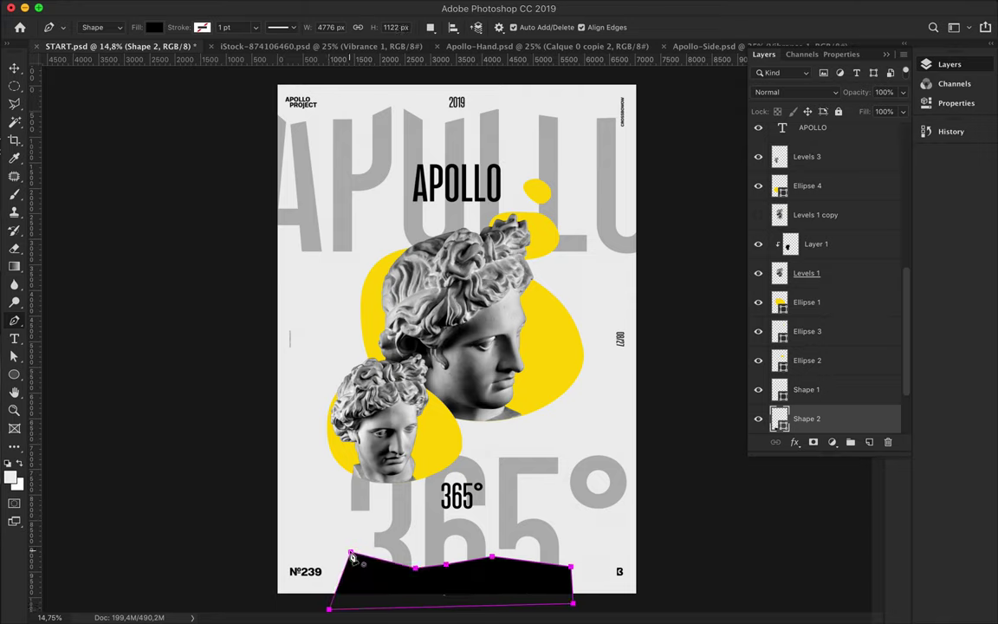
{"action": "left_click", "coordinate": [154, 27]}
{"action": "left_click", "coordinate": [260, 44]}
{"action": "left_click", "coordinate": [831, 163]}
Select the big APOLLO and 365° text layers and change them to a lighter grey
{"action": "key", "text": "v"}
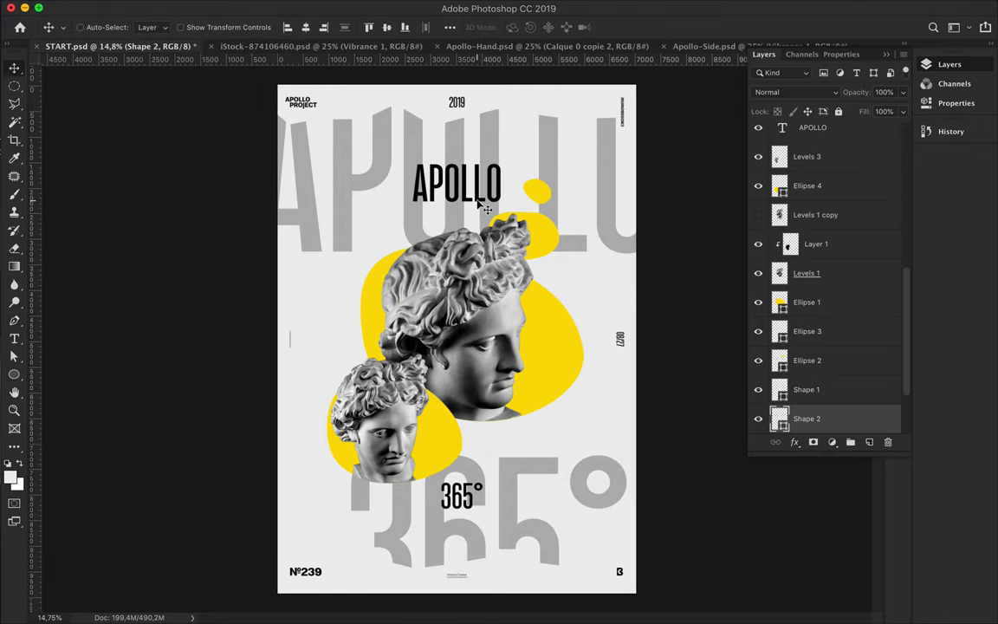
{"action": "left_click", "coordinate": [350, 207], "text": "ctrl"}
{"action": "left_click", "coordinate": [399, 486], "text": "ctrl+shift"}
{"action": "key", "text": "t"}
{"action": "left_click", "coordinate": [524, 27]}
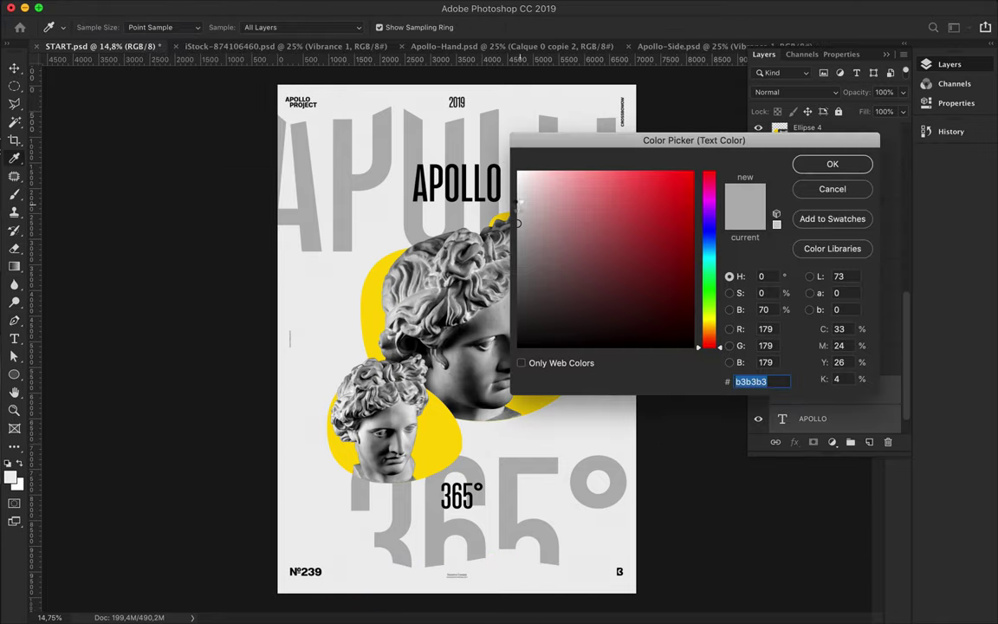
{"action": "left_click", "coordinate": [520, 205]}
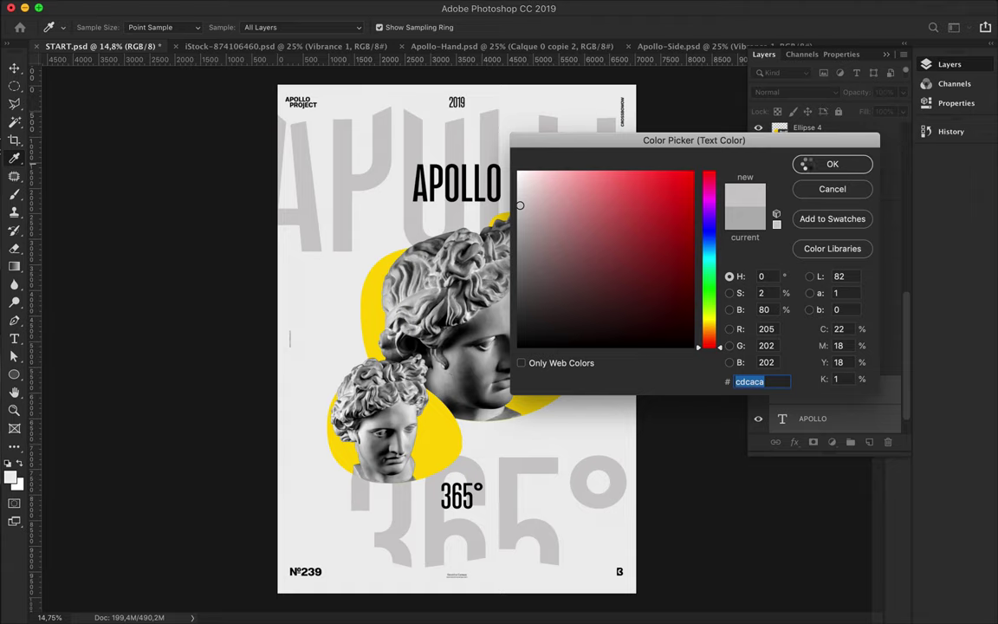
{"action": "left_click", "coordinate": [806, 163]}
{"action": "key", "text": "v"}
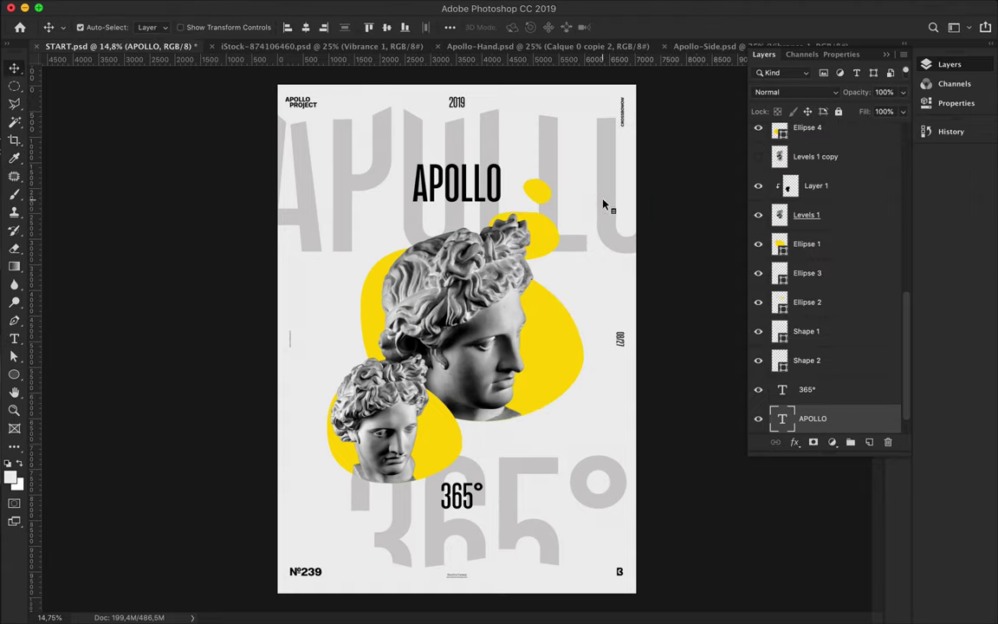
Fade the APOLLO and 365° text further to pale grey #dfdada and save the poster
{"action": "key", "text": "t"}
{"action": "left_click", "coordinate": [565, 27]}
{"action": "left_click", "coordinate": [520, 192]}
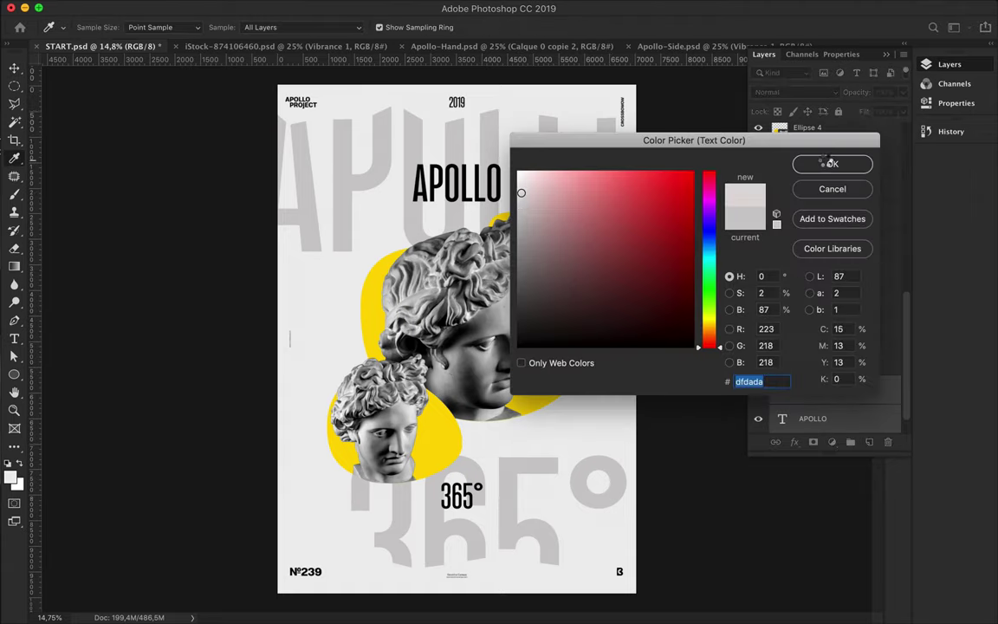
{"action": "left_click", "coordinate": [828, 162]}
{"action": "key", "text": "v"}
{"action": "key", "text": "ctrl+s"}
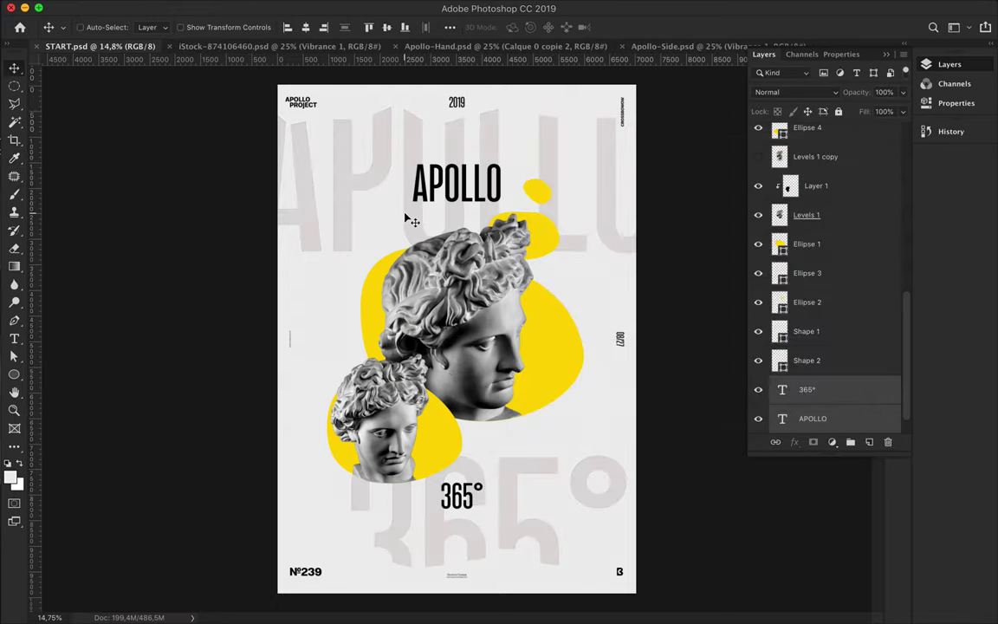
{"action": "key", "text": "u"}
{"action": "left_click", "coordinate": [828, 360]}
Draw a new ellipse and move it behind the large head
{"action": "left_click_drag", "start_coordinate": [321, 266], "coordinate": [411, 344]}
{"action": "key", "text": "v"}
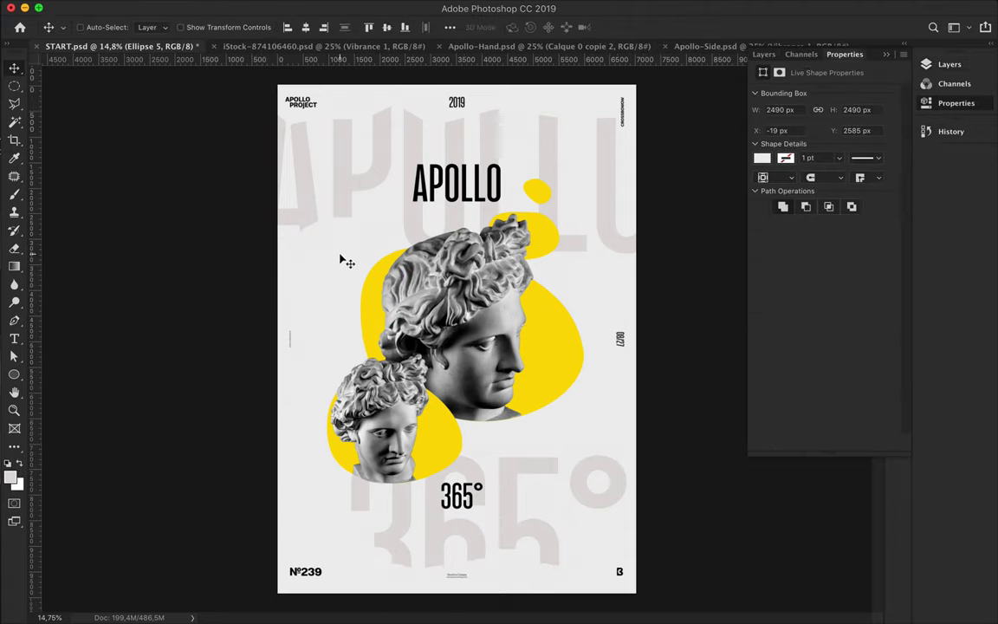
{"action": "mouse_move", "coordinate": [319, 240]}
{"action": "left_mouse_down"}
{"action": "mouse_move", "coordinate": [376, 271]}
{"action": "mouse_move", "coordinate": [443, 351]}
{"action": "left_mouse_up"}
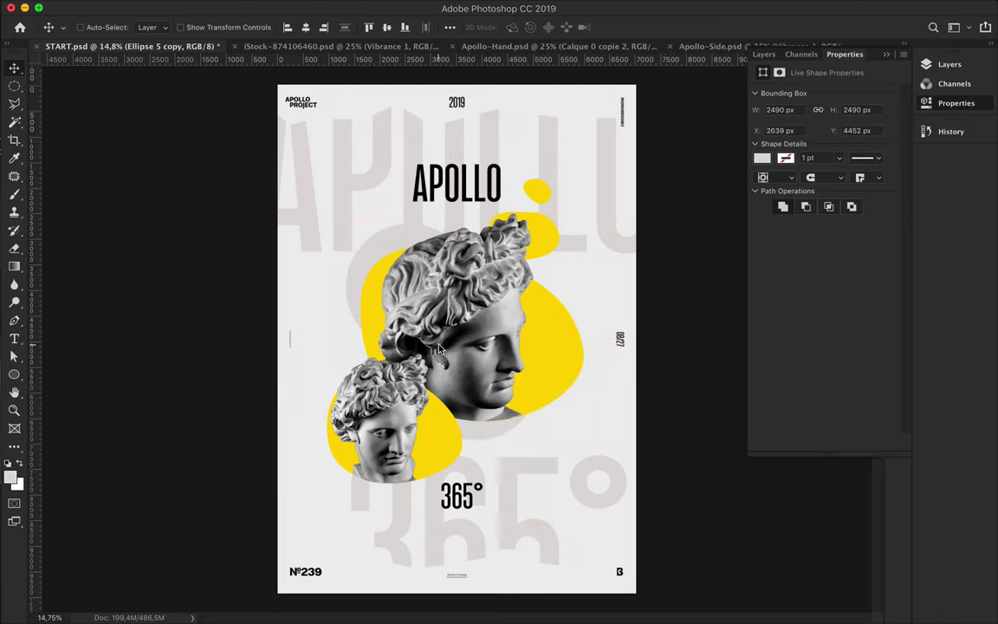
Draw a thin white rectangular stripe and place copies on the yellow blobs
{"action": "key", "text": "alt+bracketleft"}
{"action": "key", "text": "u"}
{"action": "left_click", "coordinate": [598, 357]}
{"action": "left_click", "coordinate": [445, 336]}
{"action": "left_click_drag", "start_coordinate": [609, 364], "coordinate": [611, 359]}
{"action": "key", "text": "a"}
{"action": "left_click", "coordinate": [950, 64]}
{"action": "left_click_drag", "start_coordinate": [838, 356], "coordinate": [810, 198]}
{"action": "key", "text": "v"}
{"action": "mouse_move", "coordinate": [571, 357]}
{"action": "left_mouse_down"}
{"action": "mouse_move", "coordinate": [365, 313]}
{"action": "mouse_move", "coordinate": [372, 347]}
{"action": "left_mouse_up"}
{"action": "left_click_drag", "start_coordinate": [877, 244], "coordinate": [858, 198]}
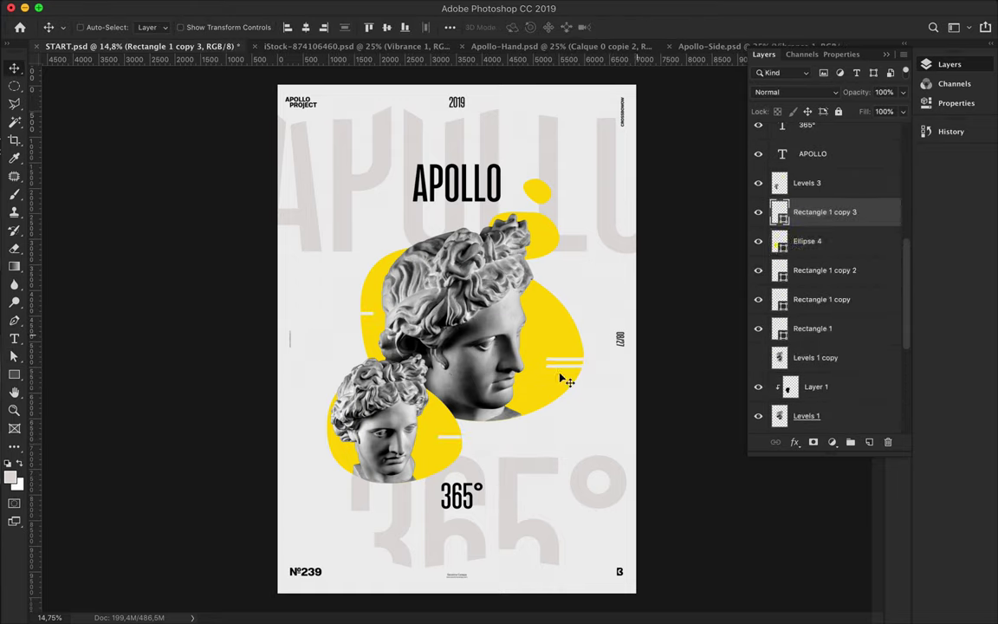
{"action": "left_click_drag", "start_coordinate": [470, 445], "coordinate": [471, 444]}
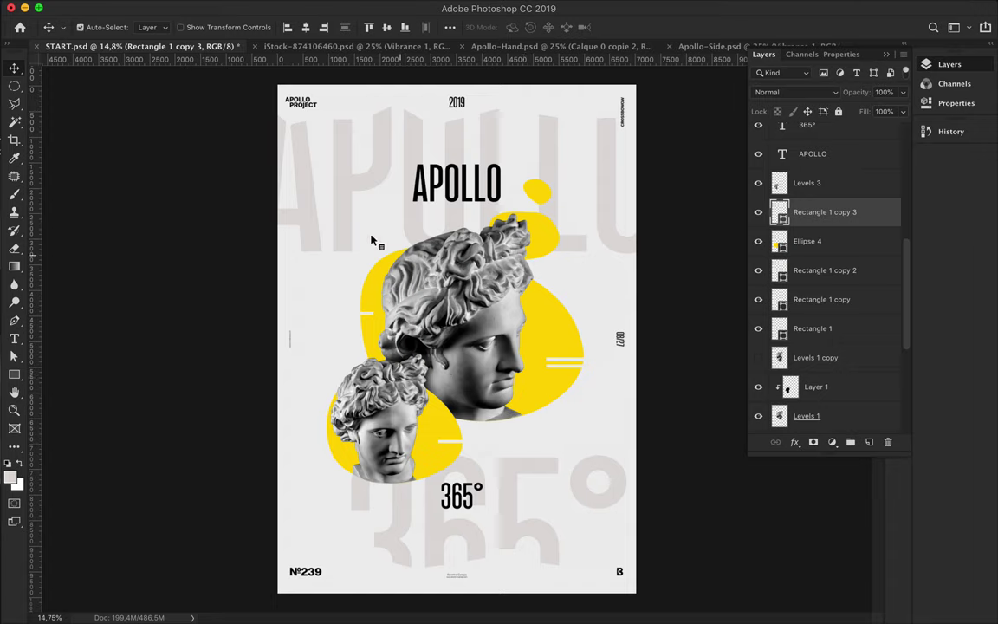
Shrink the grey APOLLO to about 52% and move it to the poster top
{"action": "left_click", "coordinate": [341, 216]}
{"action": "key", "text": "ctrl+t"}
{"action": "left_click_drag", "start_coordinate": [667, 301], "coordinate": [568, 190]}
{"action": "mouse_move", "coordinate": [486, 142]}
{"action": "left_mouse_down"}
{"action": "mouse_move", "coordinate": [458, 153]}
{"action": "mouse_move", "coordinate": [489, 167]}
{"action": "mouse_move", "coordinate": [238, 152]}
{"action": "mouse_move", "coordinate": [671, 130]}
{"action": "mouse_move", "coordinate": [672, 159]}
{"action": "mouse_move", "coordinate": [657, 160]}
{"action": "left_mouse_up"}
{"action": "key", "text": "Return"}
Enlarge the grey 365° text to 168% height
{"action": "left_click", "coordinate": [512, 490], "text": "ctrl"}
{"action": "key", "text": "ctrl+t"}
{"action": "mouse_move", "coordinate": [491, 420]}
{"action": "left_mouse_down"}
{"action": "mouse_move", "coordinate": [494, 350]}
{"action": "mouse_move", "coordinate": [505, 332]}
{"action": "left_mouse_up"}
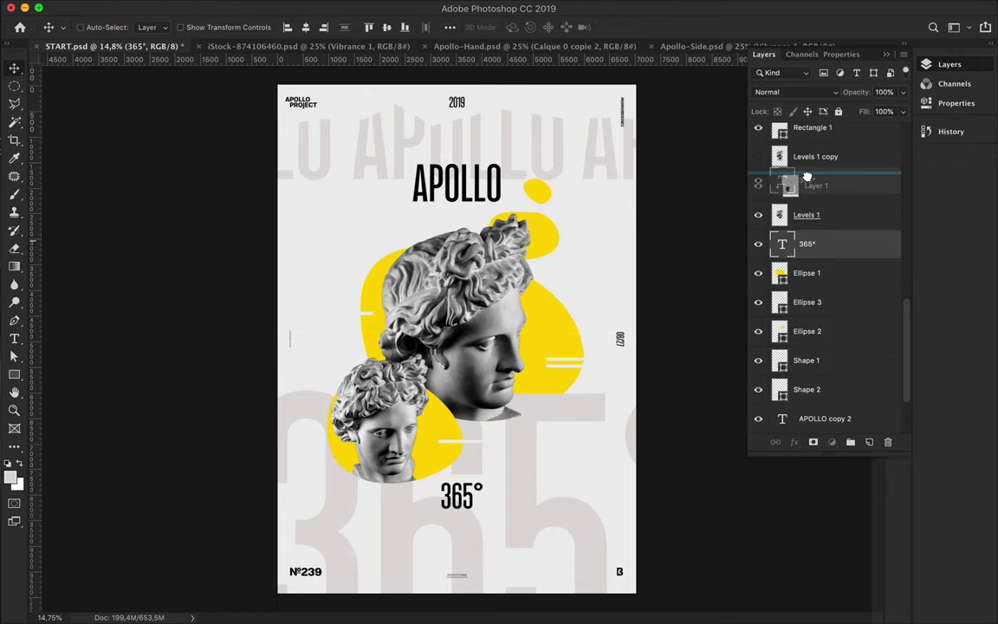
Move the 365° layer above Layer 1 and delete all grey APOLLO text layers
{"action": "left_click_drag", "start_coordinate": [851, 379], "coordinate": [809, 182]}
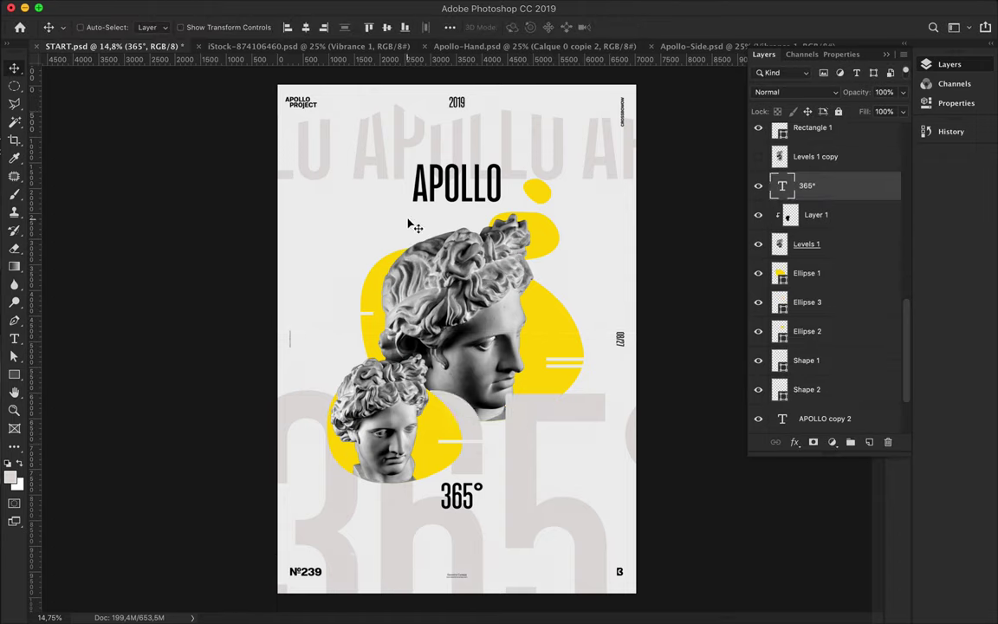
{"action": "left_click", "coordinate": [323, 160], "text": "super"}
{"action": "key", "text": "Delete"}
{"action": "left_click", "coordinate": [572, 156], "text": "super"}
{"action": "key", "text": "Delete"}
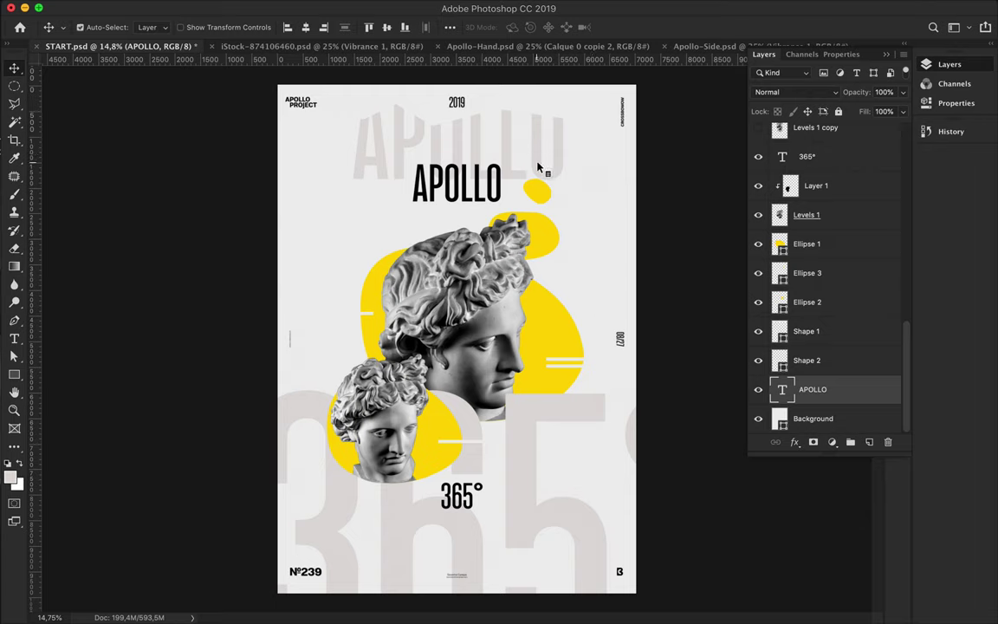
{"action": "key", "text": "Delete"}
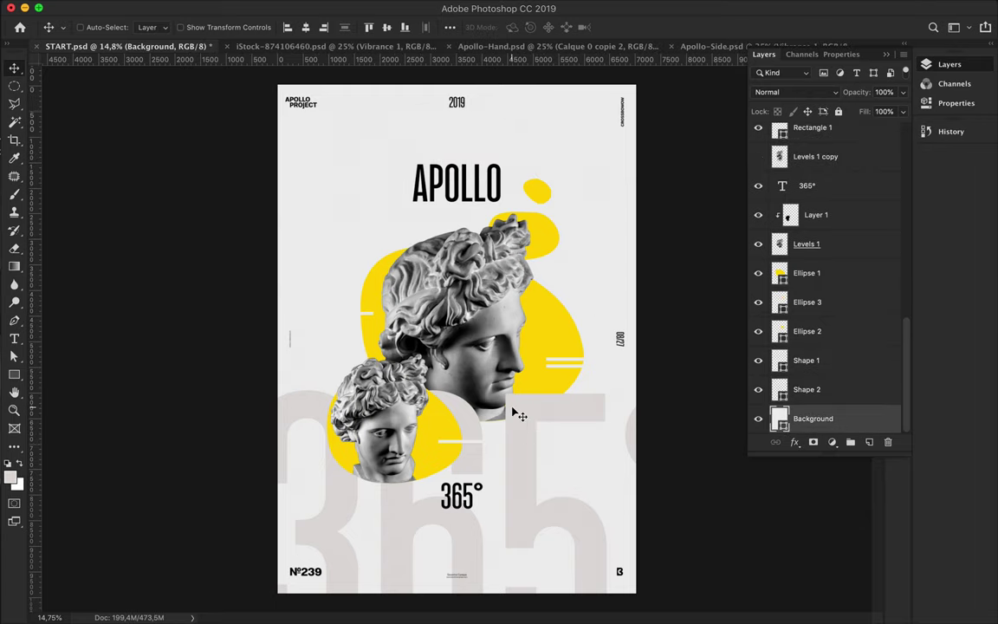
Magnetic-lasso the head's chin, copy it to a new layer below Levels 1
{"action": "scroll", "coordinate": [460, 365], "scroll_direction": "up", "scroll_amount": 1}
{"action": "left_click", "coordinate": [460, 364], "text": "super"}
{"action": "scroll", "coordinate": [620, 476], "scroll_direction": "up", "scroll_amount": 5}
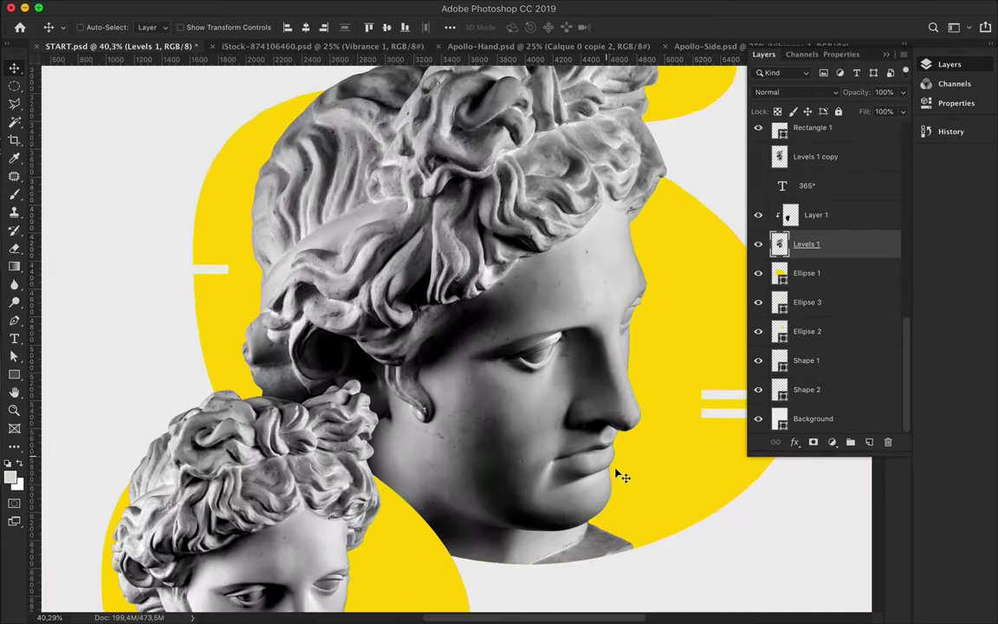
{"action": "scroll", "coordinate": [621, 476], "scroll_direction": "up", "scroll_amount": 3}
{"action": "scroll", "coordinate": [615, 472], "scroll_direction": "up", "scroll_amount": 2}
{"action": "key", "text": "l"}
{"action": "scroll", "coordinate": [559, 410], "scroll_direction": "down", "scroll_amount": 3}
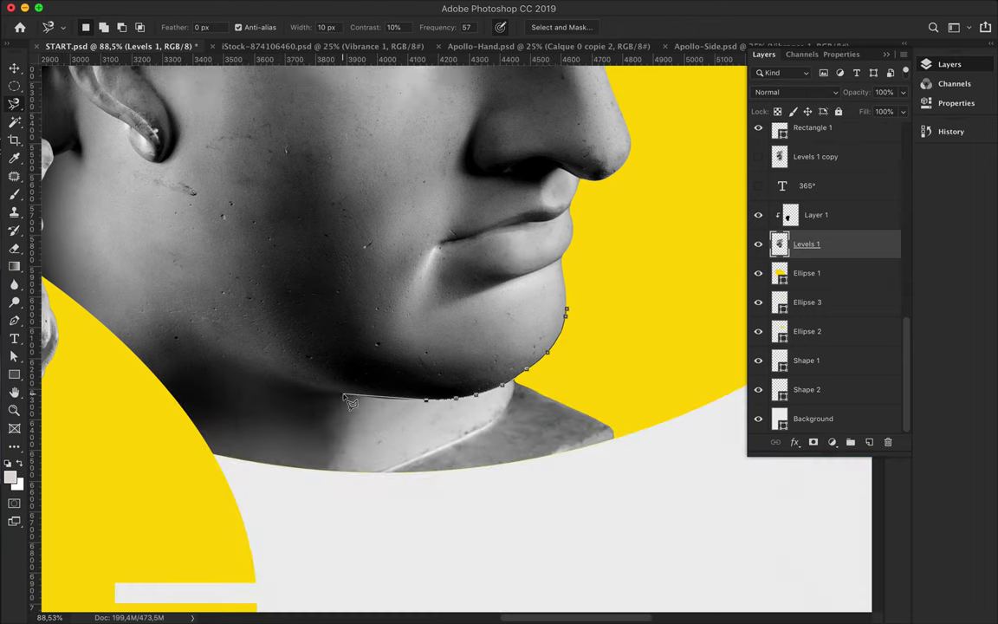
{"action": "double_click", "coordinate": [572, 310]}
{"action": "key", "text": "ctrl+j"}
{"action": "left_click_drag", "start_coordinate": [814, 245], "coordinate": [816, 283]}
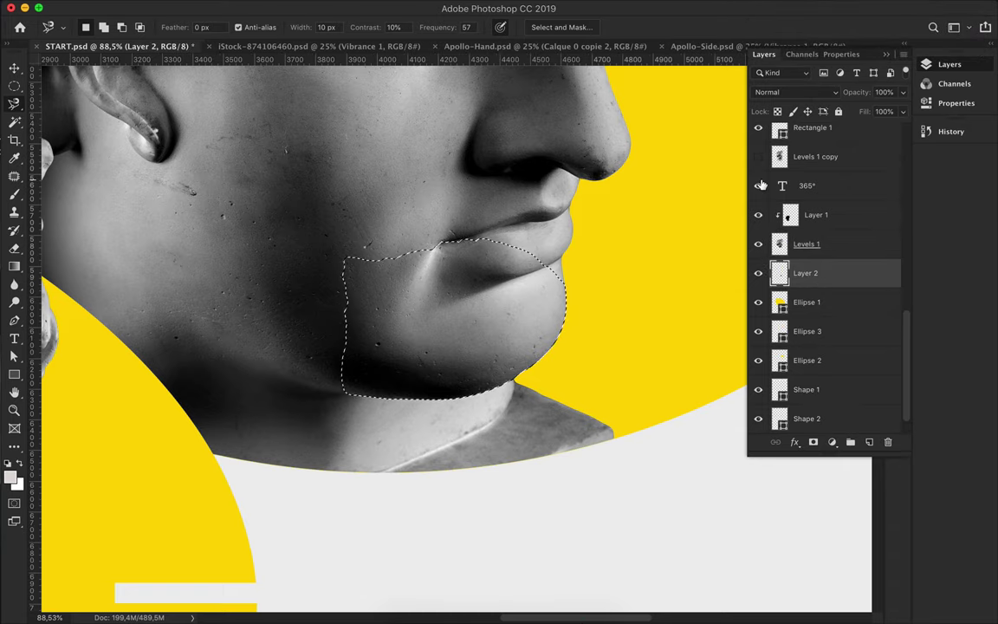
Show the 365° layer, deselect, and fit the whole poster on screen
{"action": "left_click", "coordinate": [758, 185]}
{"action": "right_click", "coordinate": [763, 185]}
{"action": "key", "text": "Escape"}
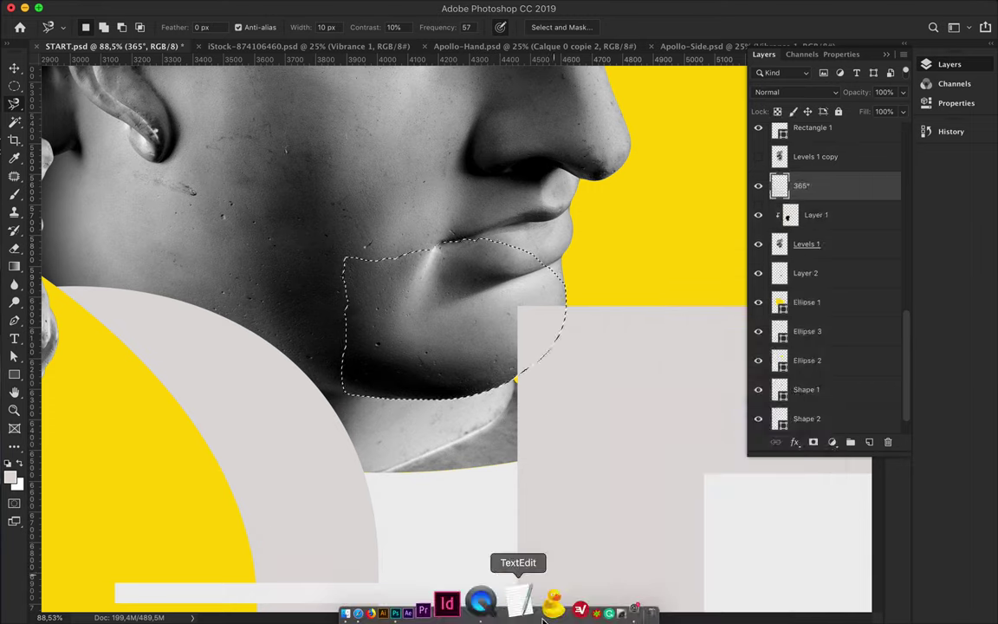
{"action": "left_click", "coordinate": [625, 282]}
{"action": "key", "text": "ctrl+d"}
{"action": "key", "text": "m"}
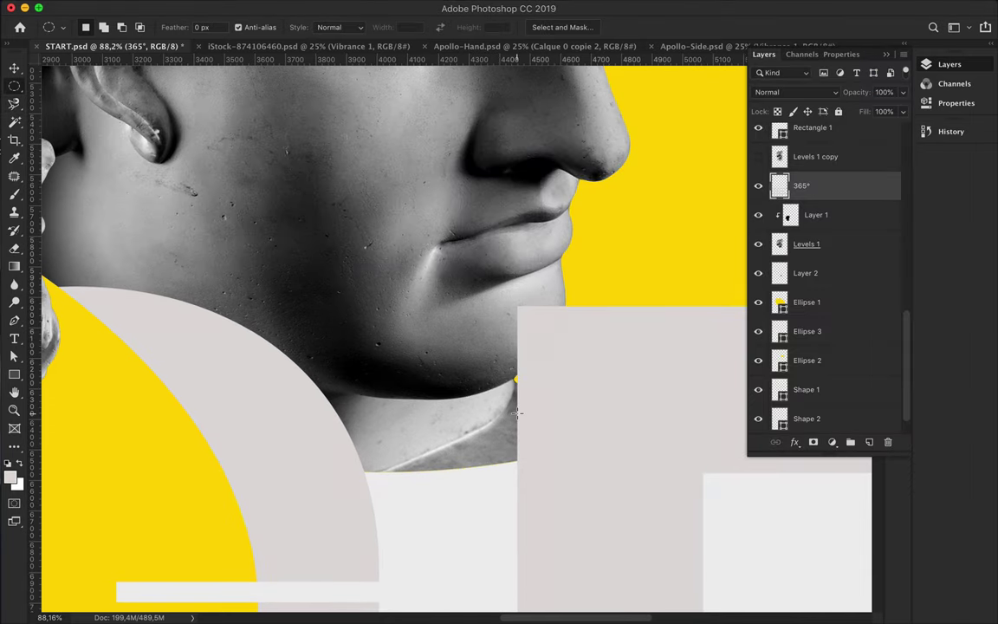
{"action": "key", "text": "ctrl+0"}
{"action": "key", "text": "v"}
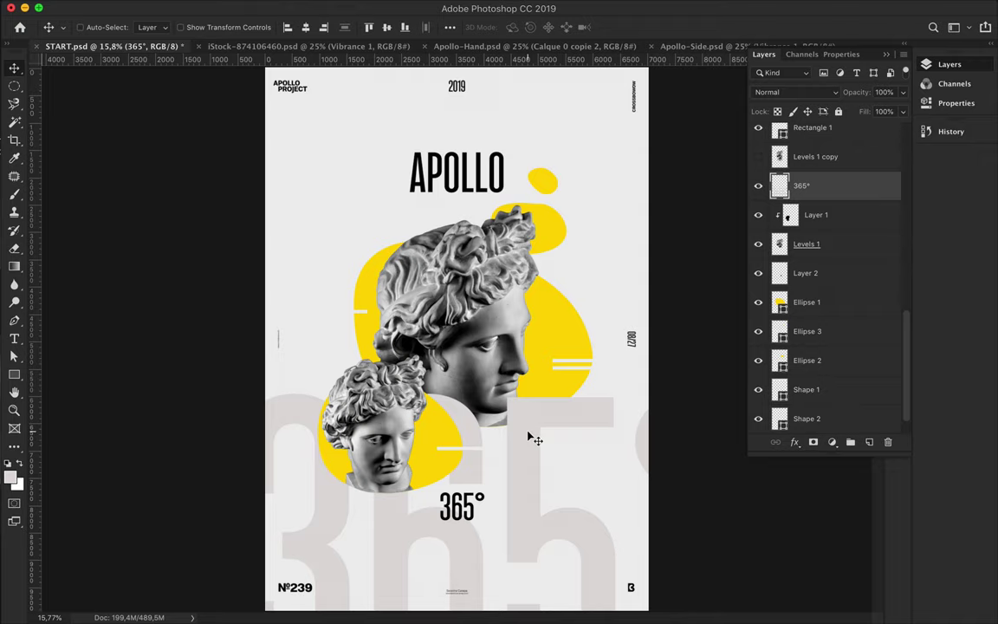
{"action": "scroll", "coordinate": [533, 439], "scroll_direction": "up", "scroll_amount": 3}
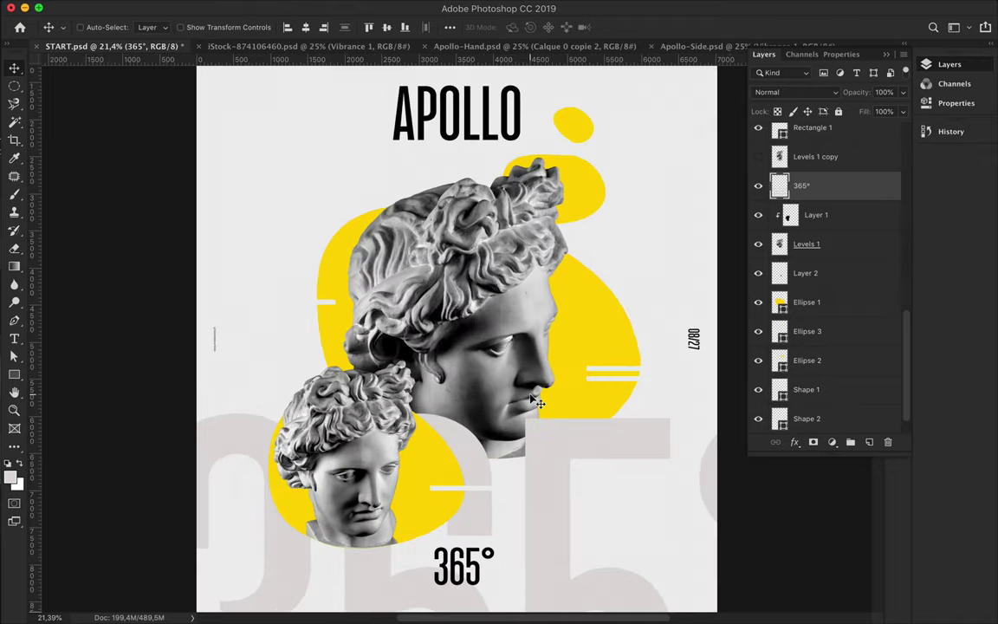
{"action": "scroll", "coordinate": [476, 354], "scroll_direction": "down", "scroll_amount": 2}
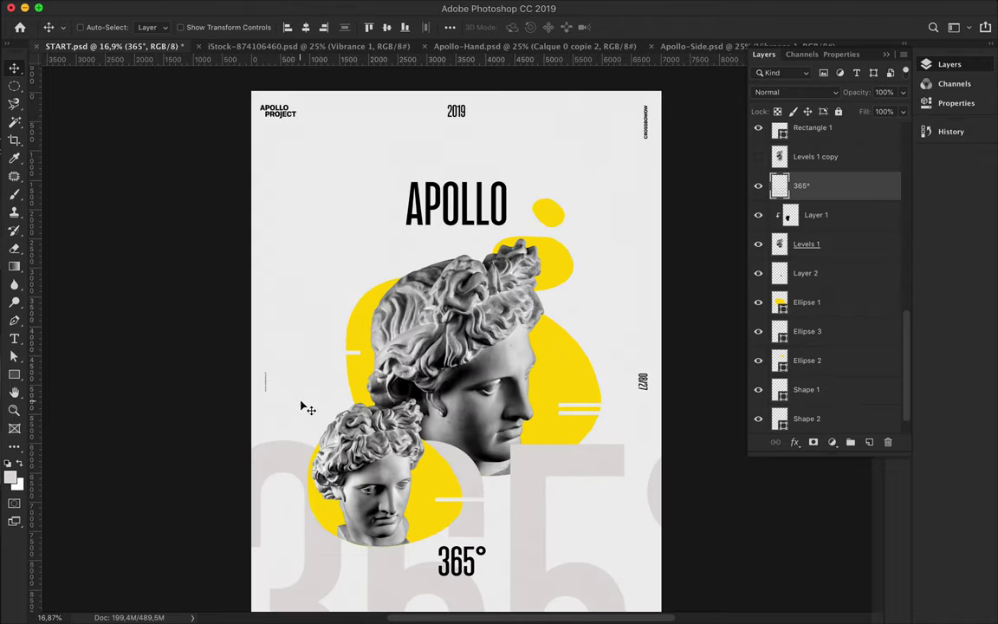
{"action": "key", "text": "u"}
{"action": "right_click", "coordinate": [14, 374]}
{"action": "left_click", "coordinate": [48, 387]}
{"action": "left_click_drag", "start_coordinate": [347, 393], "coordinate": [387, 415]}
{"action": "left_click", "coordinate": [154, 27]}
{"action": "left_click", "coordinate": [168, 127]}
{"action": "scroll", "coordinate": [439, 328], "scroll_direction": "up", "scroll_amount": 1}
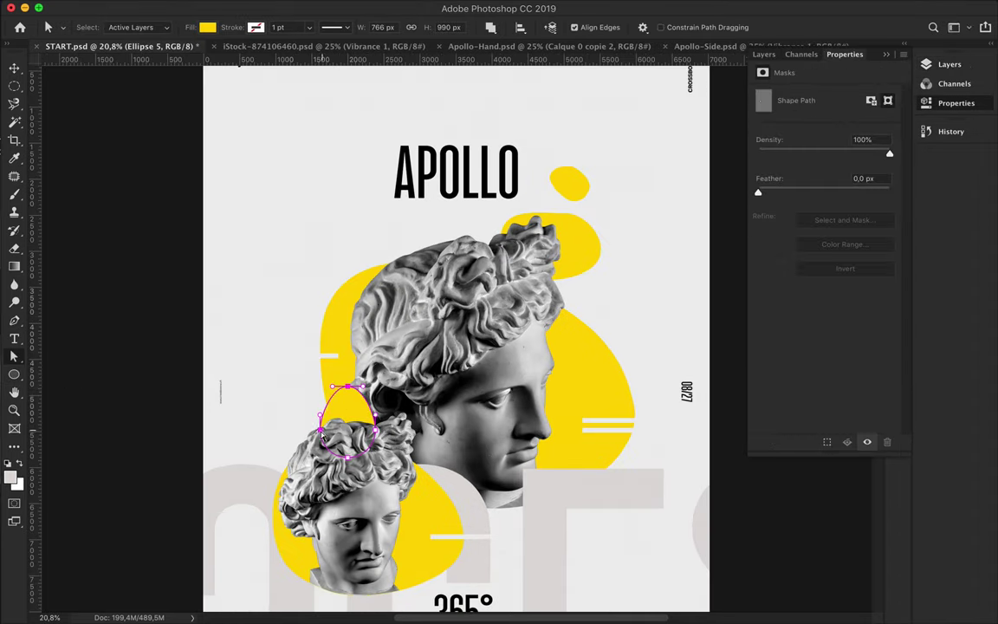
{"action": "left_click_drag", "start_coordinate": [321, 431], "coordinate": [294, 416]}
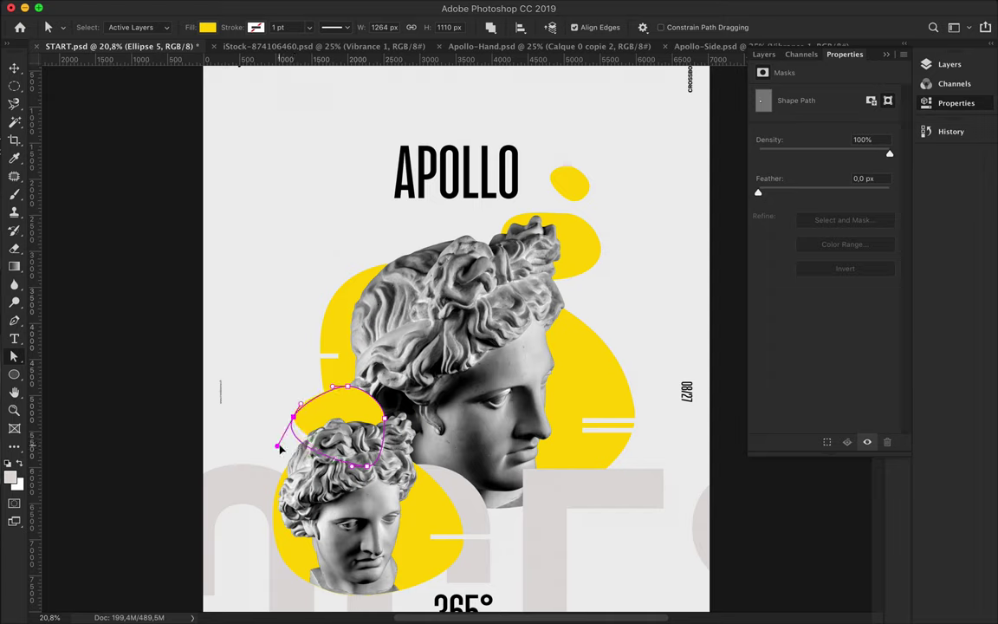
{"action": "key", "text": "v"}
{"action": "left_click_drag", "start_coordinate": [346, 407], "coordinate": [355, 406]}
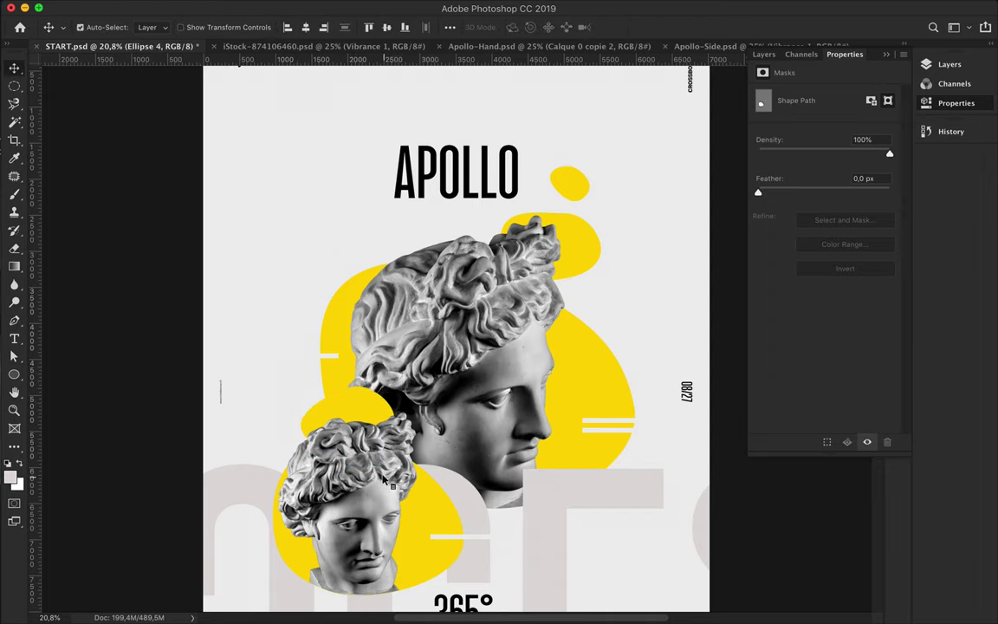
{"action": "left_click", "coordinate": [387, 486]}
{"action": "key", "text": "F7"}
{"action": "mouse_move", "coordinate": [415, 405]}
{"action": "left_mouse_down"}
{"action": "mouse_move", "coordinate": [319, 417]}
{"action": "mouse_move", "coordinate": [373, 210]}
{"action": "mouse_move", "coordinate": [343, 245]}
{"action": "left_mouse_up"}
{"action": "key", "text": "Delete"}
{"action": "scroll", "coordinate": [434, 368], "scroll_direction": "down", "scroll_amount": 3}
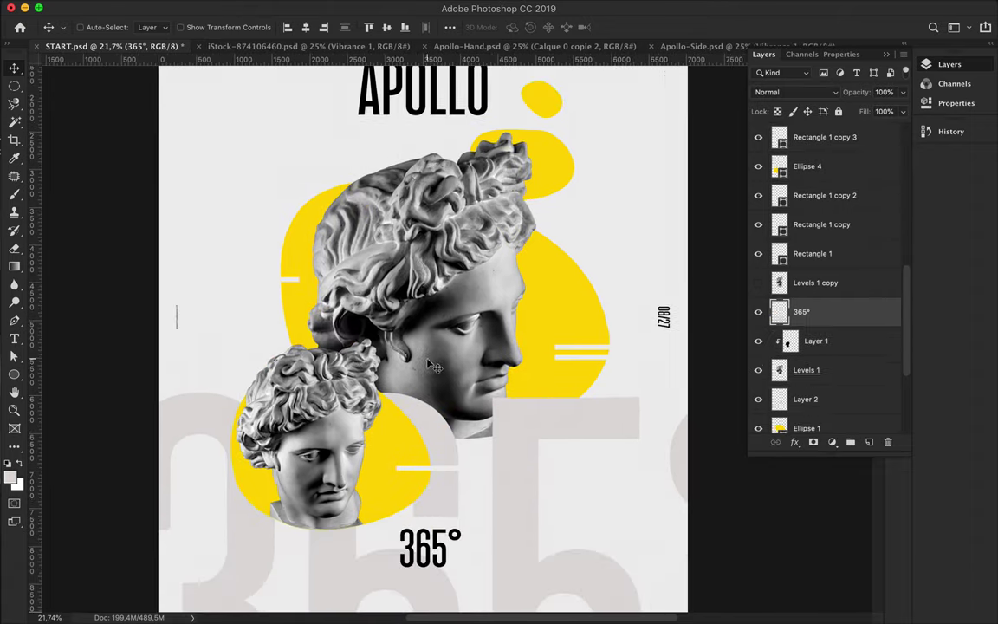
Duplicate the APOLLO title onto the head and retype it as '#239'
{"action": "scroll", "coordinate": [434, 368], "scroll_direction": "up", "scroll_amount": 2}
{"action": "scroll", "coordinate": [433, 347], "scroll_direction": "up", "scroll_amount": 3}
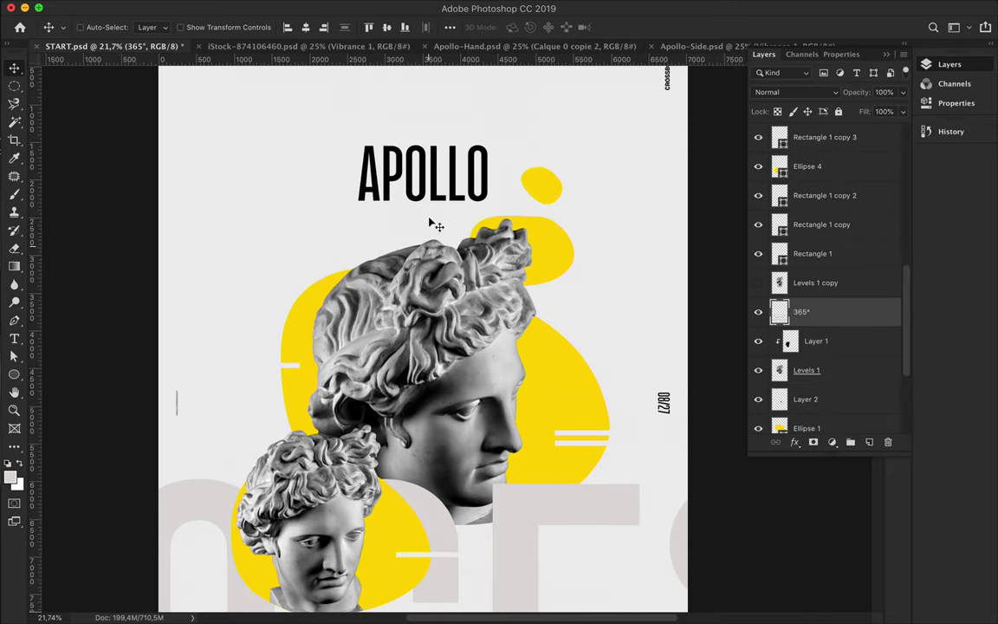
{"action": "left_click_drag", "start_coordinate": [425, 173], "coordinate": [424, 322]}
{"action": "scroll", "coordinate": [424, 312], "scroll_direction": "down", "scroll_amount": 3}
{"action": "scroll", "coordinate": [424, 312], "scroll_direction": "up", "scroll_amount": 3}
{"action": "double_click", "coordinate": [420, 308]}
{"action": "type", "text": "\""}
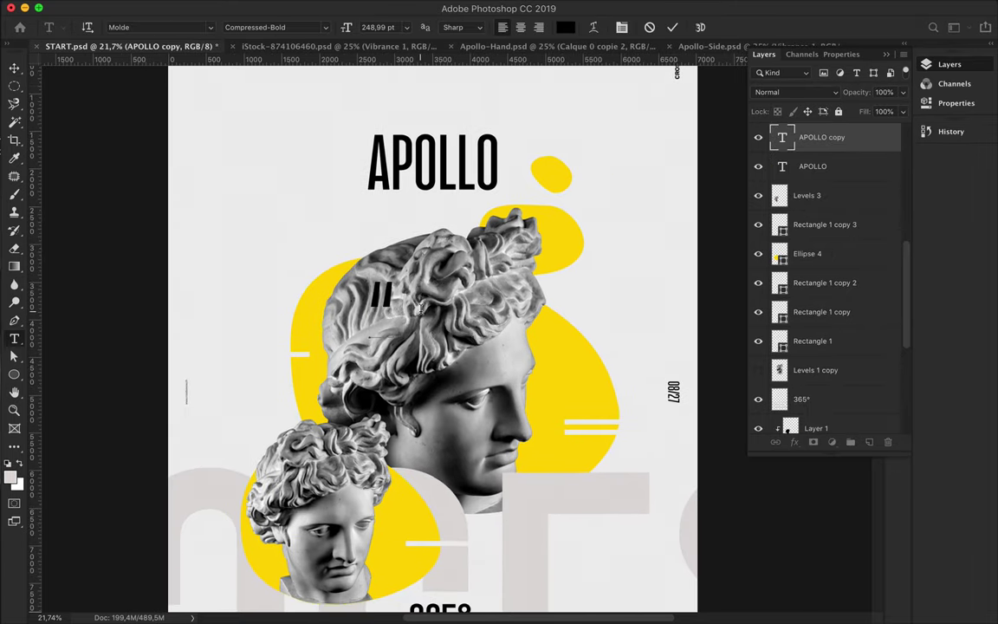
{"action": "type", "text": "239"}
{"action": "scroll", "coordinate": [433, 347], "scroll_direction": "down", "scroll_amount": 3}
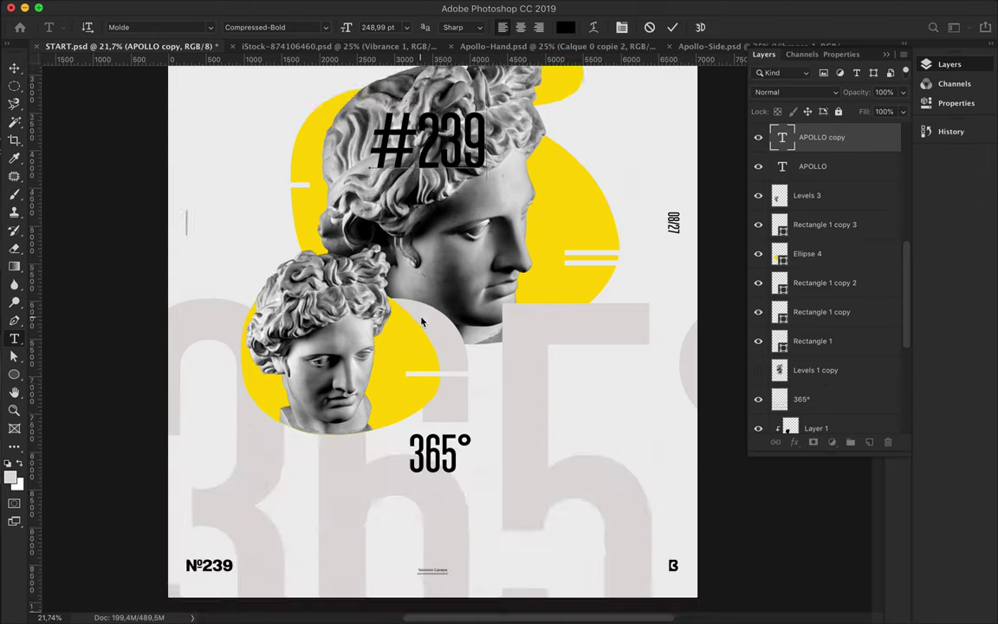
{"action": "scroll", "coordinate": [433, 346], "scroll_direction": "up", "scroll_amount": 3}
{"action": "key", "text": "ctrl+Return"}
Colour #239 yellow and move it onto the large head's face
{"action": "left_click", "coordinate": [564, 27]}
{"action": "left_click", "coordinate": [831, 165]}
{"action": "key", "text": "v"}
{"action": "left_click_drag", "start_coordinate": [432, 211], "coordinate": [480, 245]}
Switch #239 to the Molde Medium style and scale it down to about 56%
{"action": "key", "text": "ctrl+minus"}
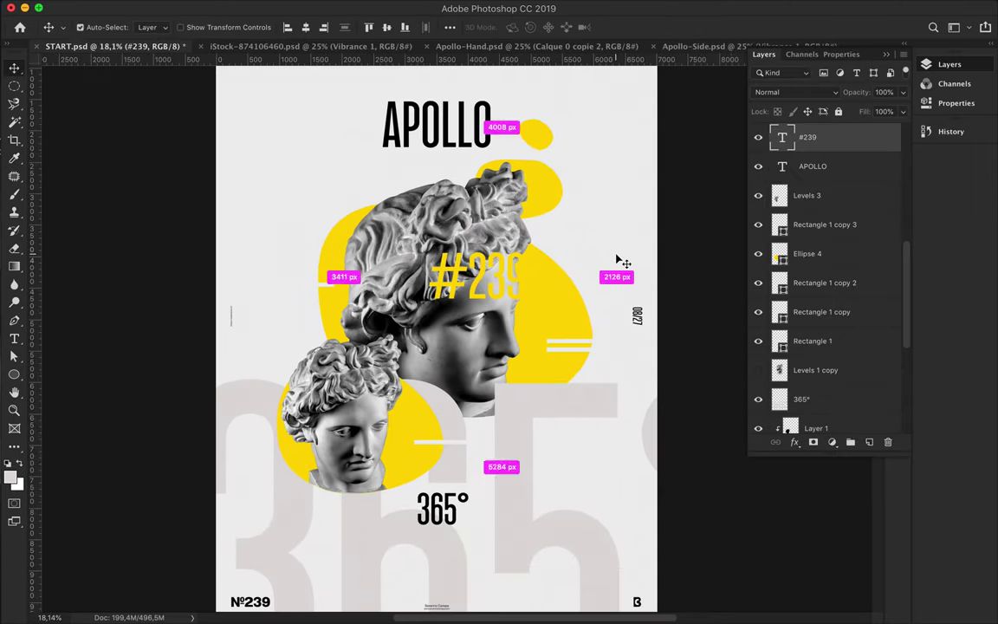
{"action": "key", "text": "t"}
{"action": "left_click", "coordinate": [260, 27]}
{"action": "left_click", "coordinate": [314, 342]}
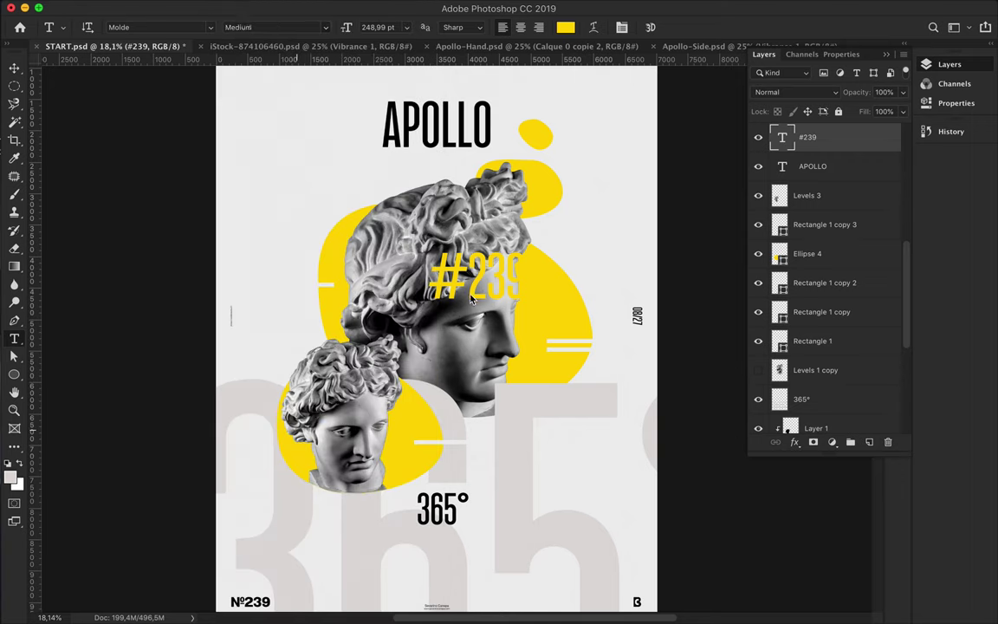
{"action": "key", "text": "ctrl+t"}
{"action": "left_click_drag", "start_coordinate": [583, 250], "coordinate": [436, 295]}
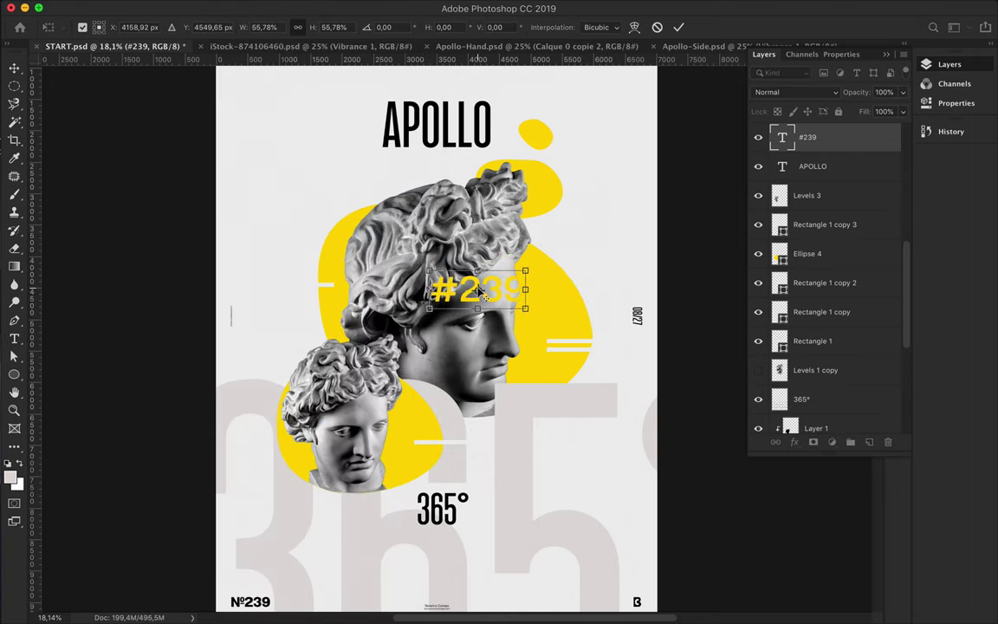
{"action": "key", "text": "Return"}
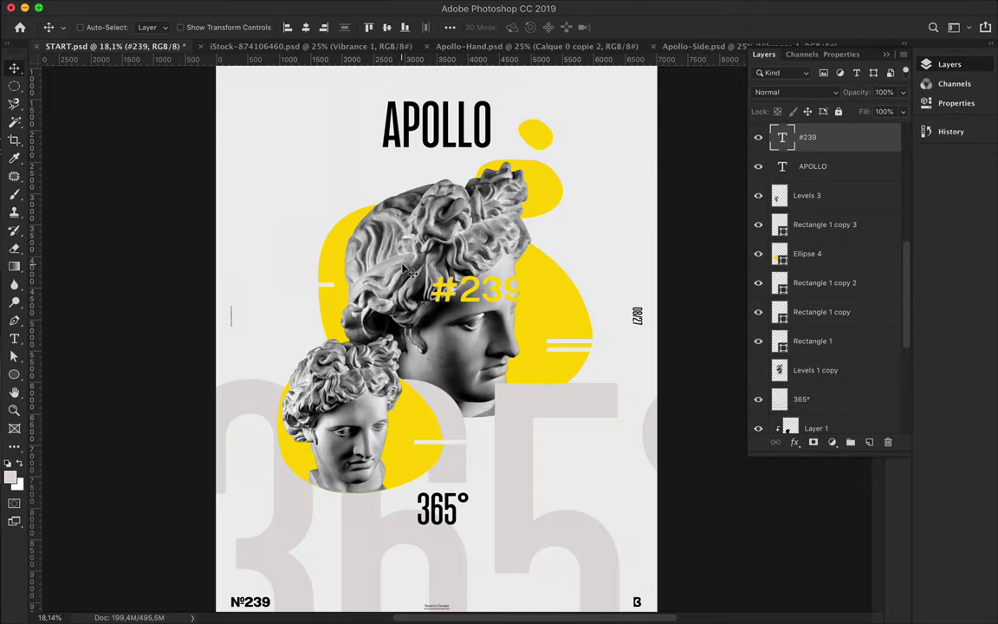
Draw the first diagonal pen stripe over the small head with a yellow fill
{"action": "key", "text": "p"}
{"action": "left_click", "coordinate": [344, 295]}
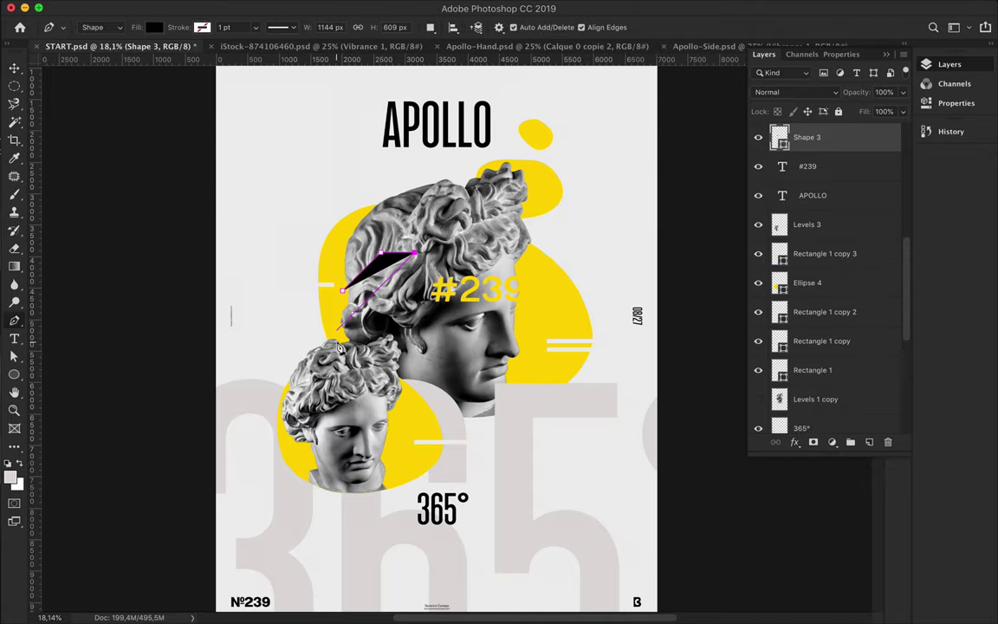
{"action": "left_click", "coordinate": [154, 26]}
{"action": "left_click", "coordinate": [106, 117]}
{"action": "key", "text": "v"}
{"action": "scroll", "coordinate": [548, 192], "scroll_direction": "down", "scroll_amount": 3}
Add second and third yellow diagonal stripes beside it and position them
{"action": "key", "text": "p"}
{"action": "left_click", "coordinate": [399, 278]}
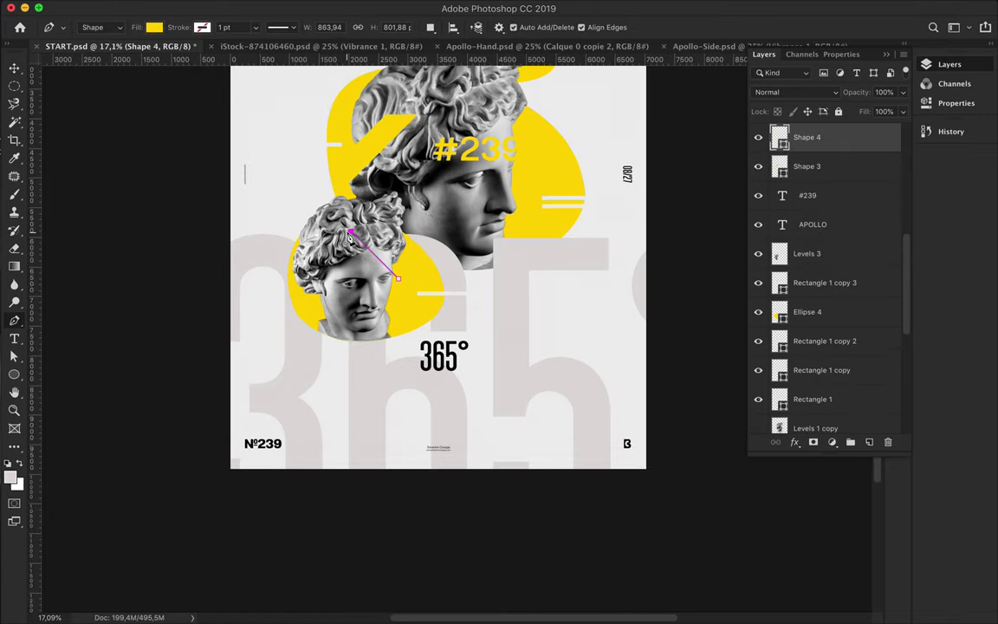
{"action": "key", "text": "Escape"}
{"action": "left_click", "coordinate": [392, 298]}
{"action": "left_click", "coordinate": [354, 259]}
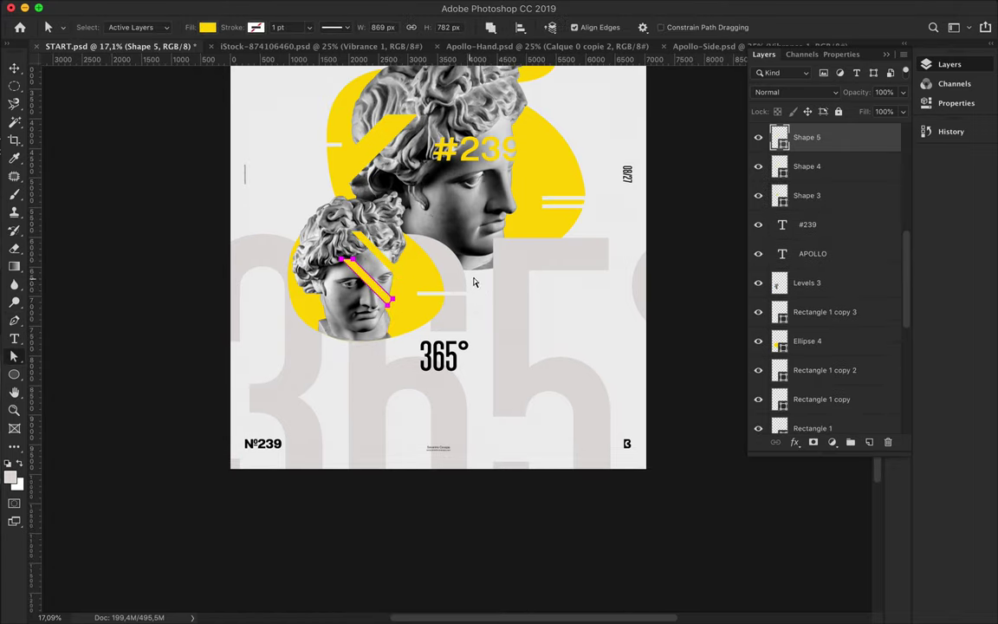
{"action": "scroll", "coordinate": [392, 310], "scroll_direction": "up", "scroll_amount": 3}
{"action": "key", "text": "v"}
{"action": "left_click_drag", "start_coordinate": [384, 396], "coordinate": [393, 355]}
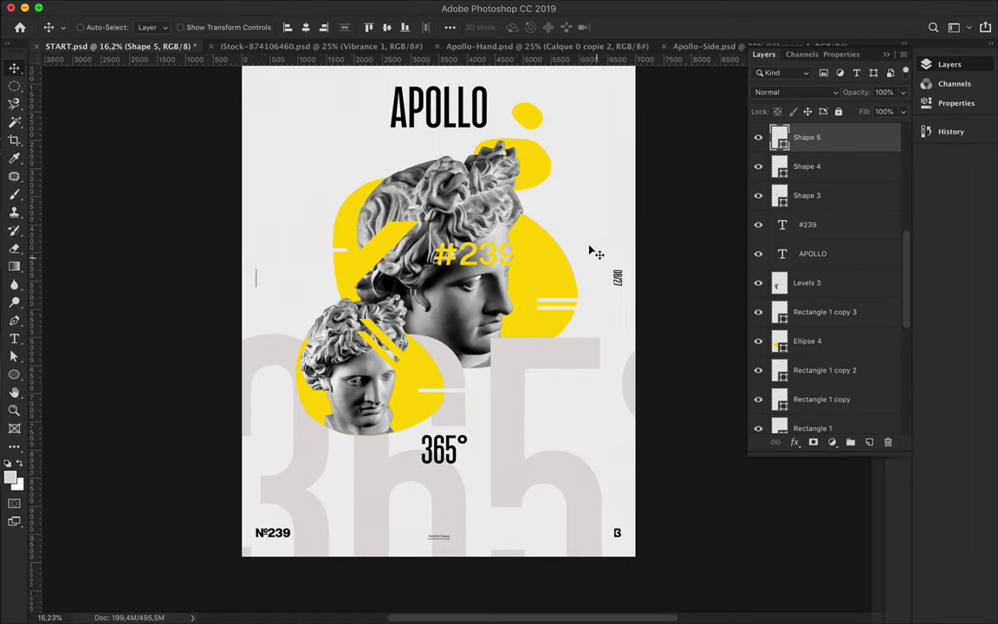
{"action": "scroll", "coordinate": [529, 219], "scroll_direction": "down", "scroll_amount": 2}
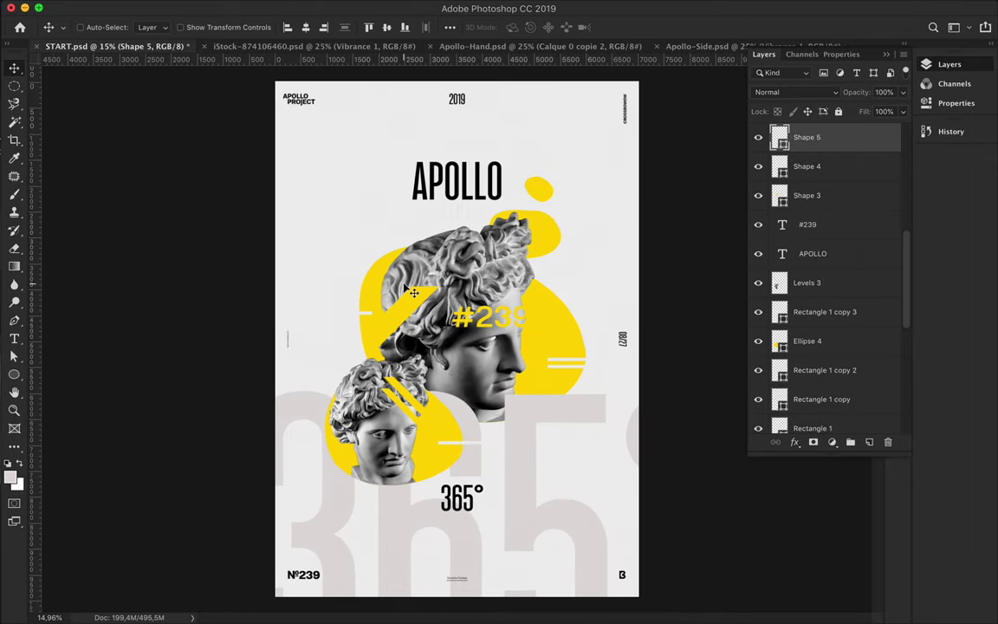
{"action": "left_click", "coordinate": [374, 280], "text": "super"}
Duplicate Ellipse 1 as a light-grey, wider blob behind the large head above Background
{"action": "key", "text": "super+j"}
{"action": "key", "text": "a"}
{"action": "left_click", "coordinate": [208, 27]}
{"action": "left_click_drag", "start_coordinate": [814, 338], "coordinate": [806, 370]}
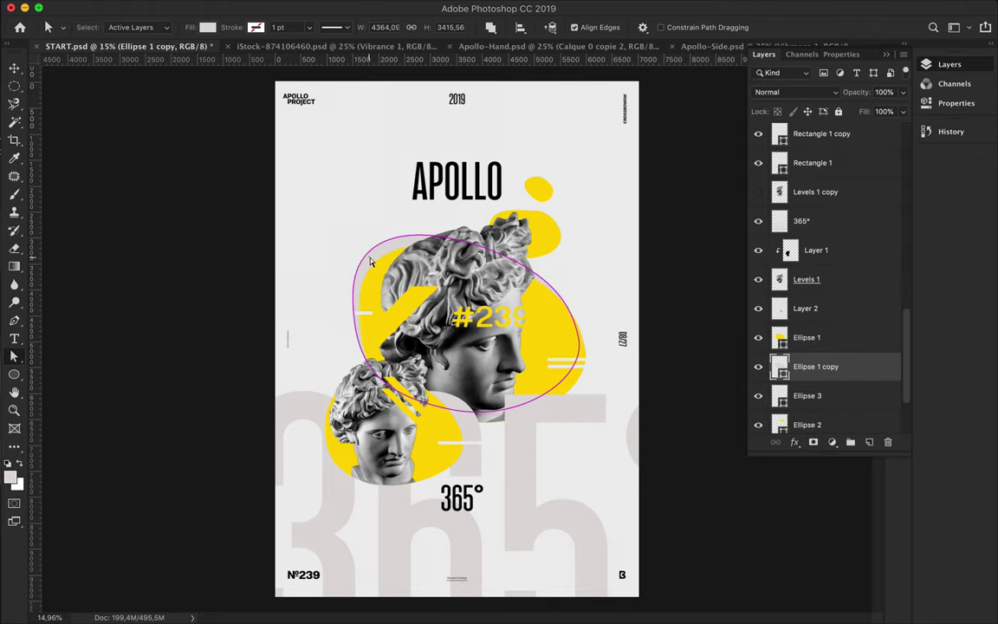
{"action": "key", "text": "v"}
{"action": "key", "text": "super+t"}
{"action": "left_click_drag", "start_coordinate": [579, 322], "coordinate": [593, 322]}
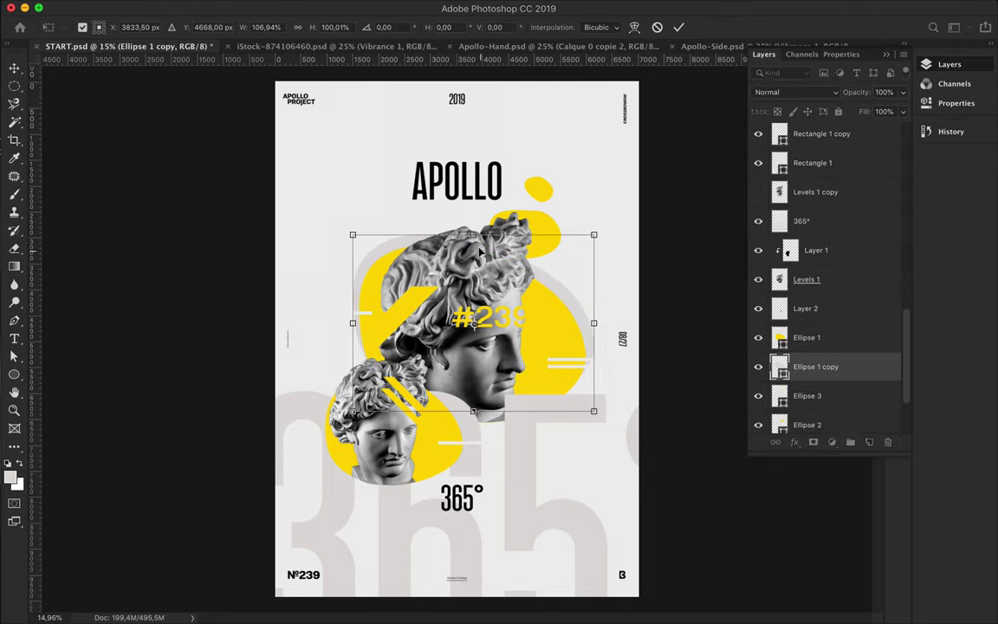
{"action": "left_click_drag", "start_coordinate": [483, 253], "coordinate": [407, 244]}
{"action": "key", "text": "Return"}
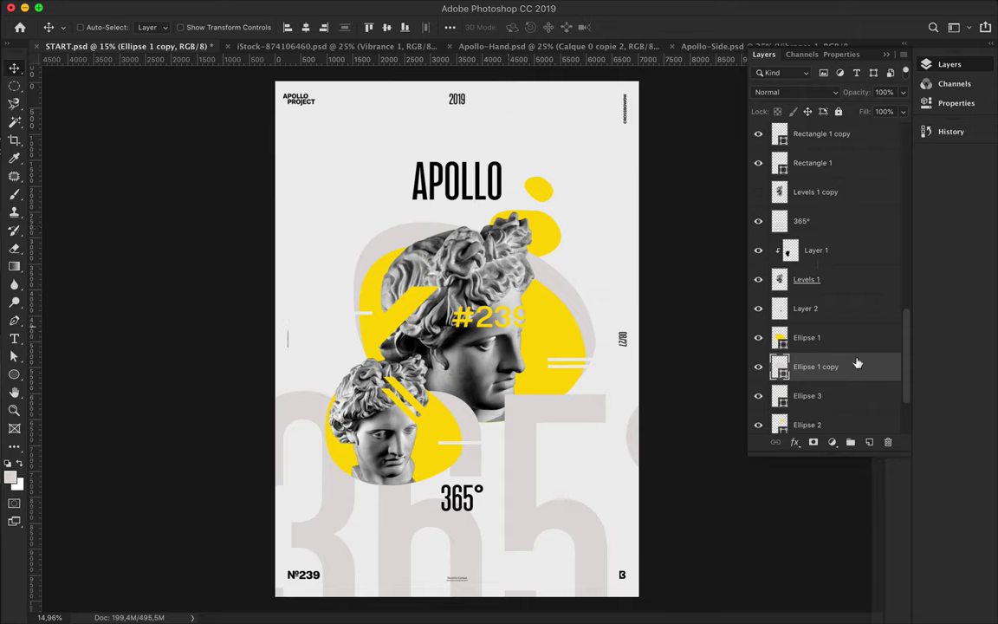
{"action": "left_click_drag", "start_coordinate": [857, 363], "coordinate": [813, 406]}
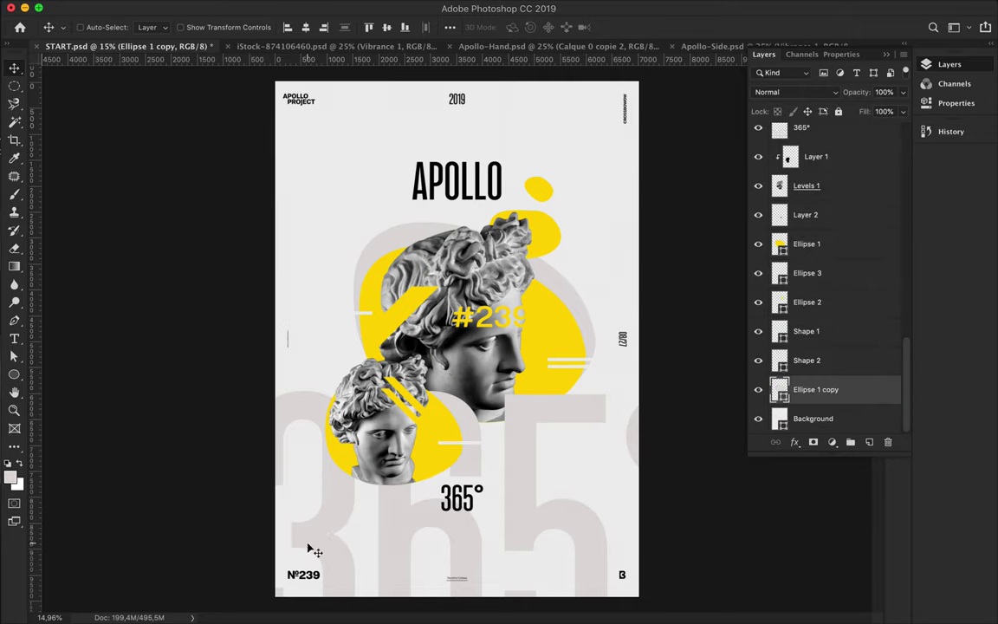
Pen-draw a curved yellow shape spanning the poster's bottom
{"action": "key", "text": "p"}
{"action": "scroll", "coordinate": [279, 567], "scroll_direction": "down", "scroll_amount": 1}
{"action": "left_click", "coordinate": [279, 565]}
{"action": "left_click_drag", "start_coordinate": [523, 468], "coordinate": [589, 457]}
{"action": "left_click", "coordinate": [702, 452]}
{"action": "left_click", "coordinate": [629, 581]}
{"action": "left_click", "coordinate": [279, 566]}
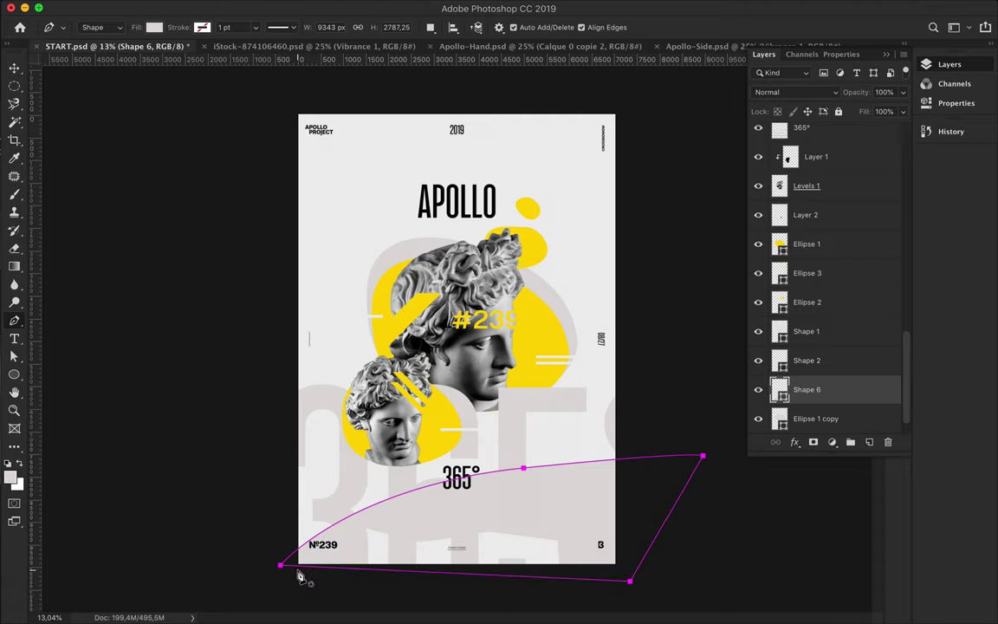
{"action": "left_click", "coordinate": [154, 27]}
{"action": "left_click", "coordinate": [93, 88]}
Select the 365° text layer and duplicate it
{"action": "key", "text": "v"}
{"action": "left_click", "coordinate": [491, 543], "text": "ctrl"}
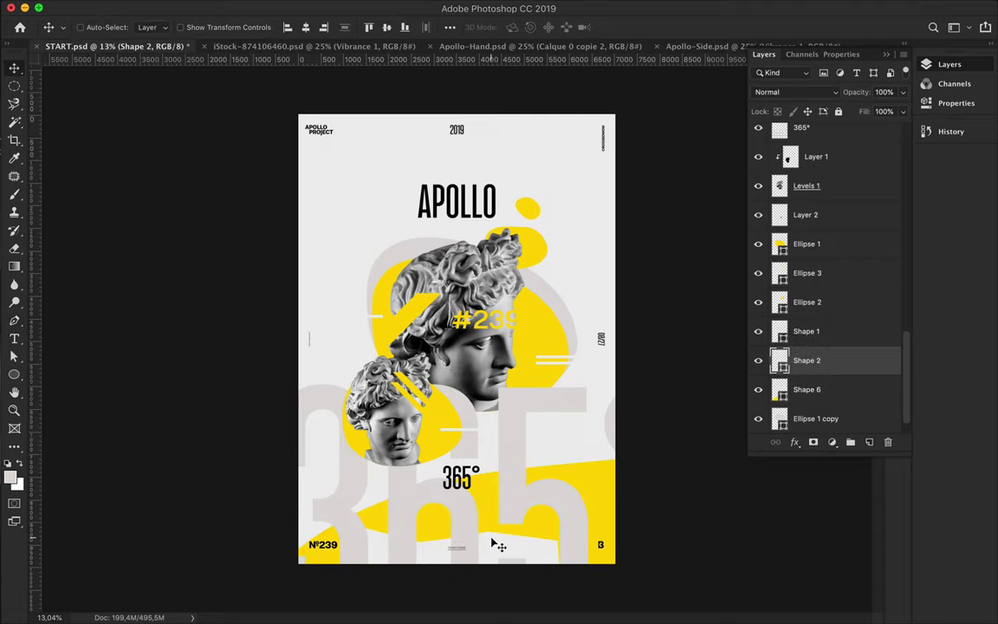
{"action": "left_click", "coordinate": [461, 528], "text": "ctrl"}
{"action": "left_click_drag", "start_coordinate": [461, 527], "coordinate": [468, 539]}
Set the duplicated 365° text colour to white (#ffffff)
{"action": "key", "text": "t"}
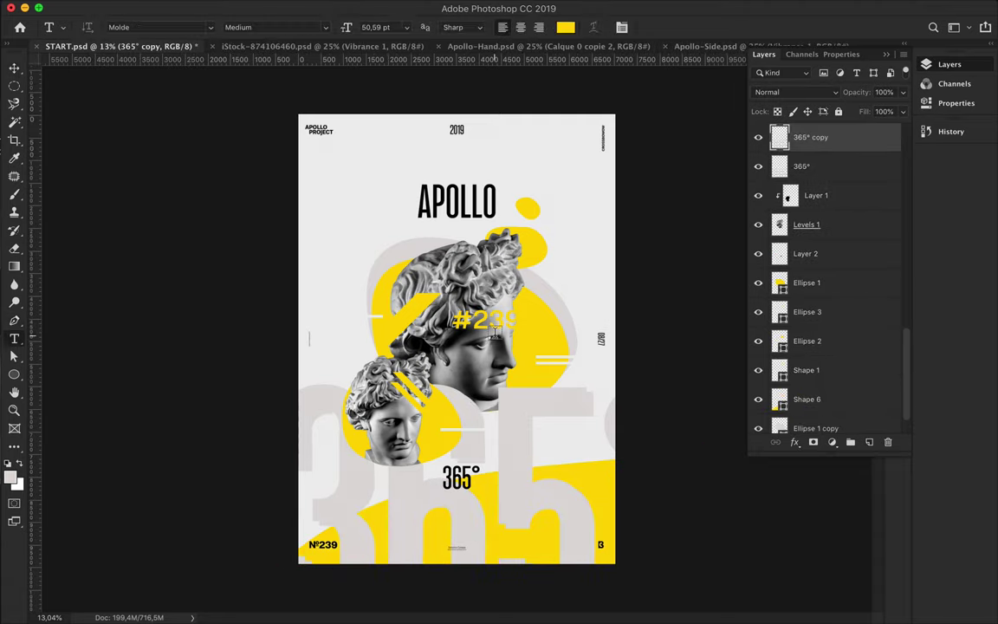
{"action": "left_click", "coordinate": [565, 27]}
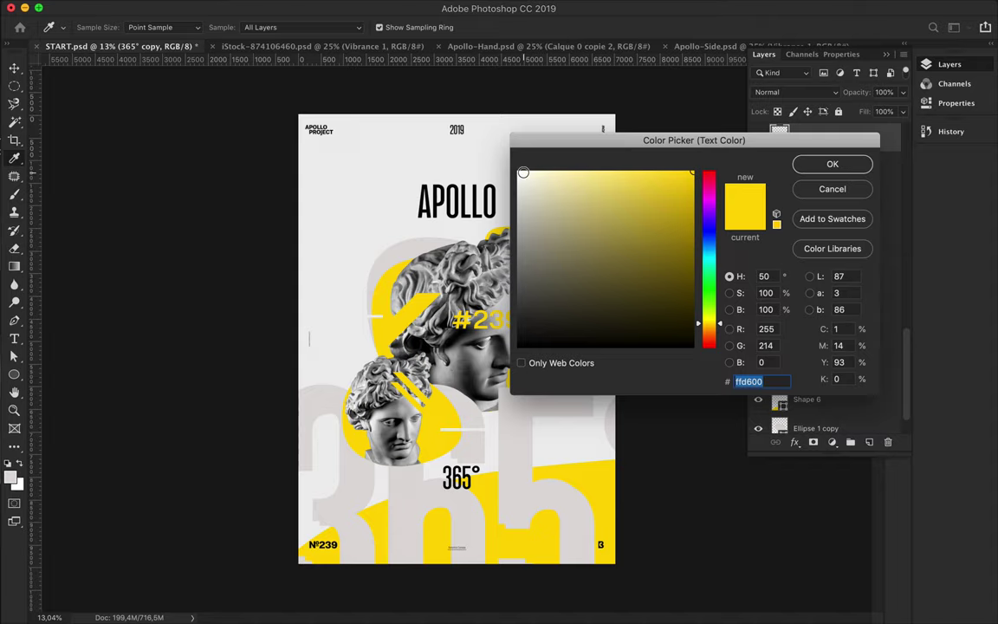
{"action": "type", "text": "ffffff"}
{"action": "left_click", "coordinate": [832, 164]}
{"action": "left_click", "coordinate": [565, 26]}
{"action": "left_click", "coordinate": [831, 163]}
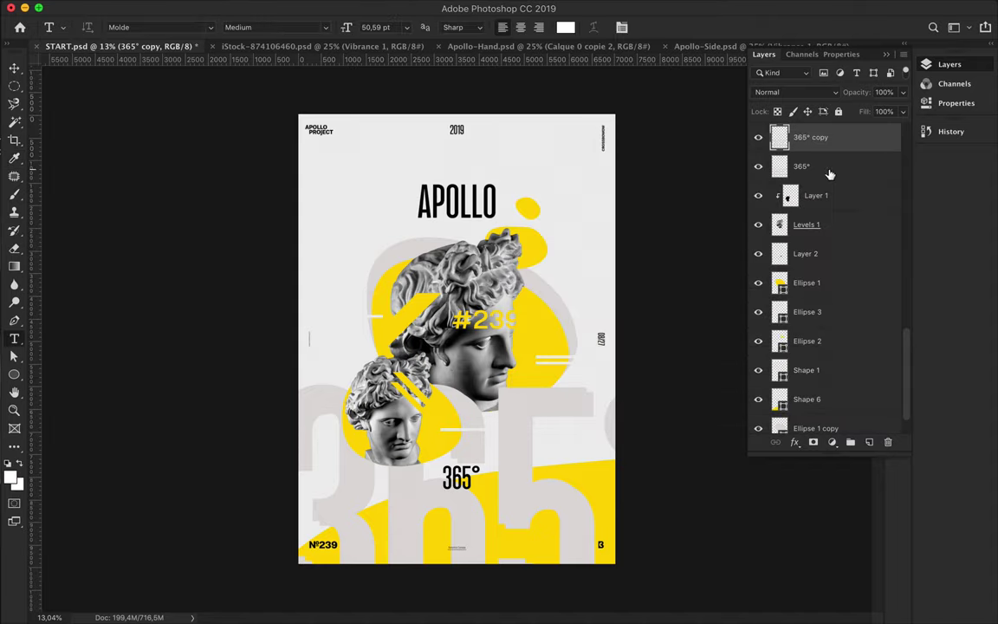
Load the 365 letters as a selection and brush them white inside it
{"action": "key", "text": "v"}
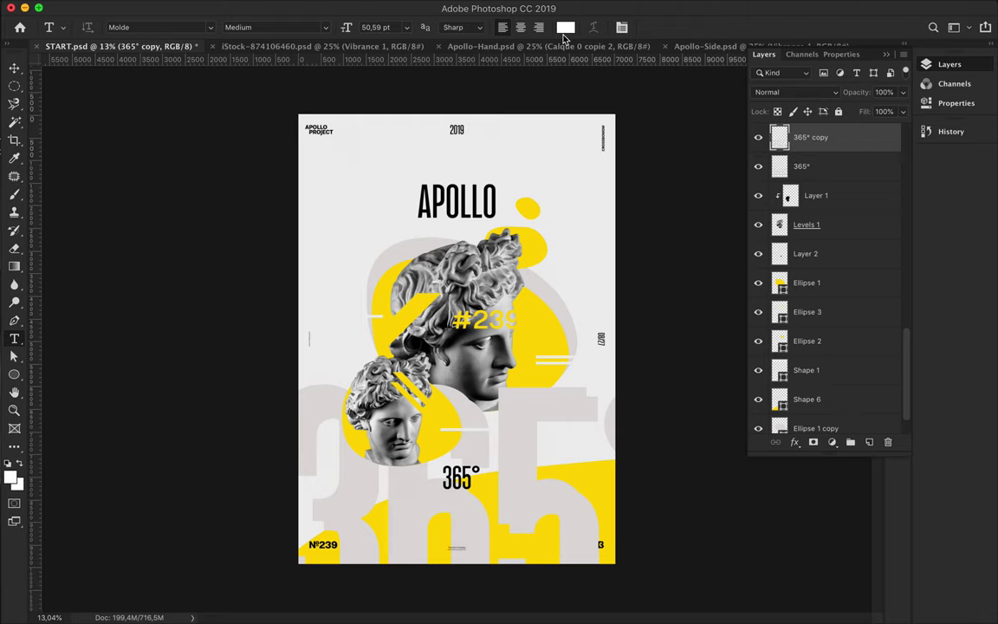
{"action": "left_click", "coordinate": [565, 27]}
{"action": "left_click", "coordinate": [829, 163]}
{"action": "left_click", "coordinate": [779, 137], "text": "ctrl"}
{"action": "key", "text": "b"}
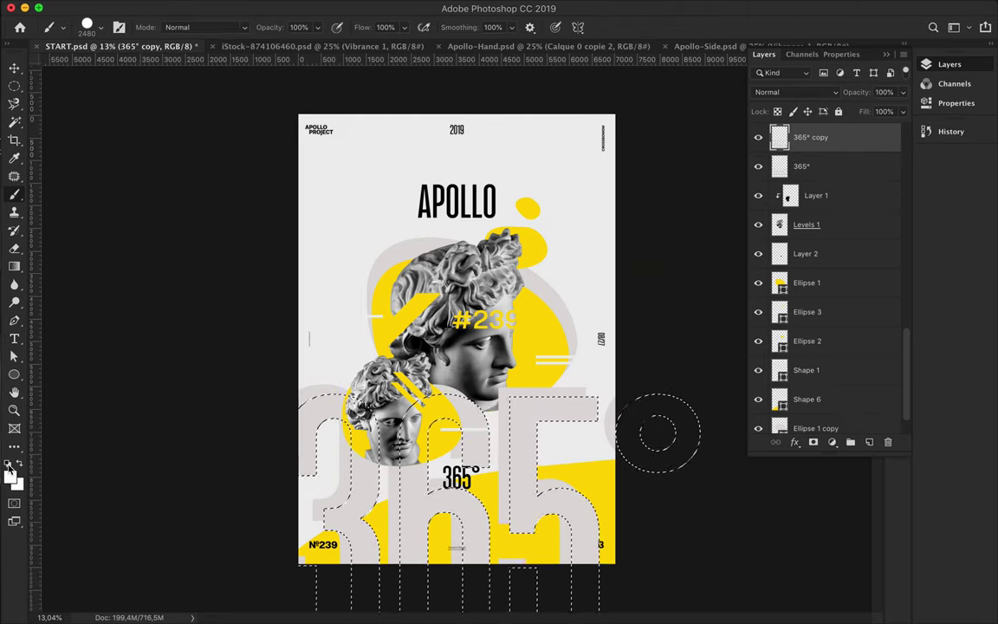
{"action": "left_click_drag", "start_coordinate": [299, 428], "coordinate": [311, 414]}
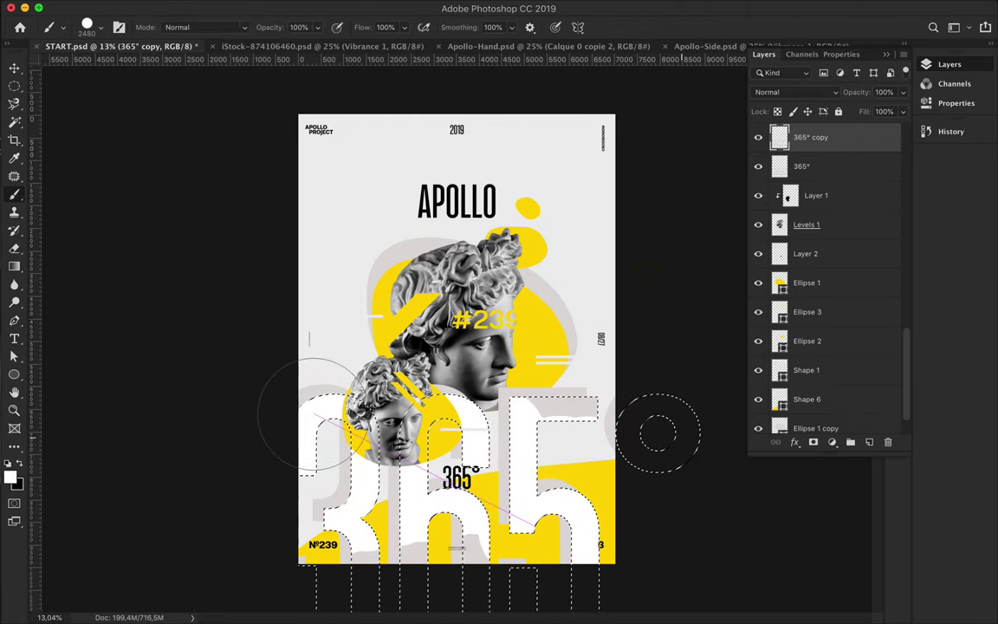
{"action": "key", "text": "ctrl+d"}
Sample light grey from the poster and paint the left 3 and 6 grey
{"action": "key", "text": "v"}
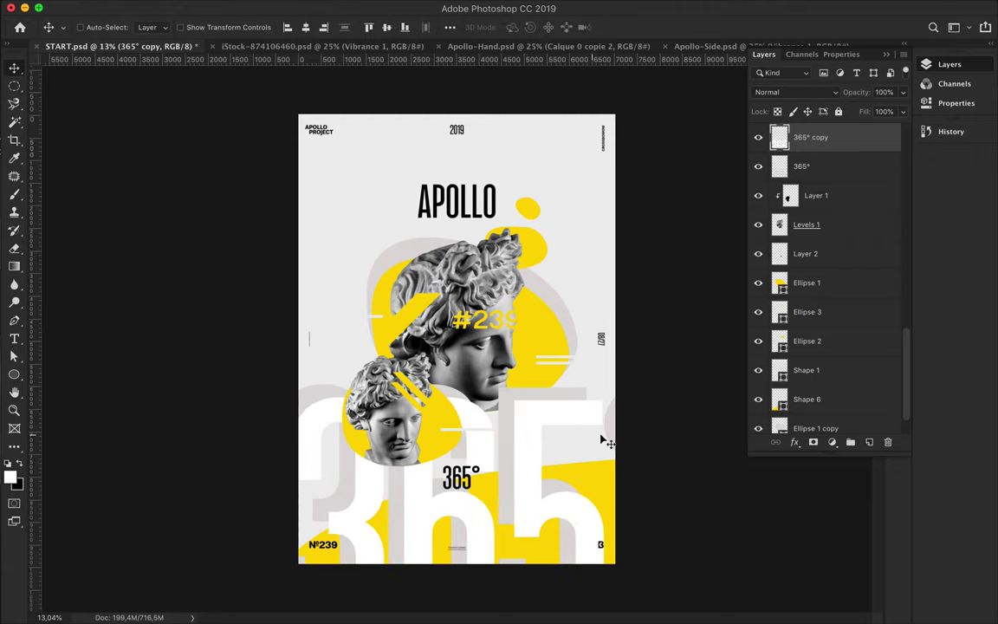
{"action": "key", "text": "i"}
{"action": "left_click", "coordinate": [517, 152]}
{"action": "key", "text": "b"}
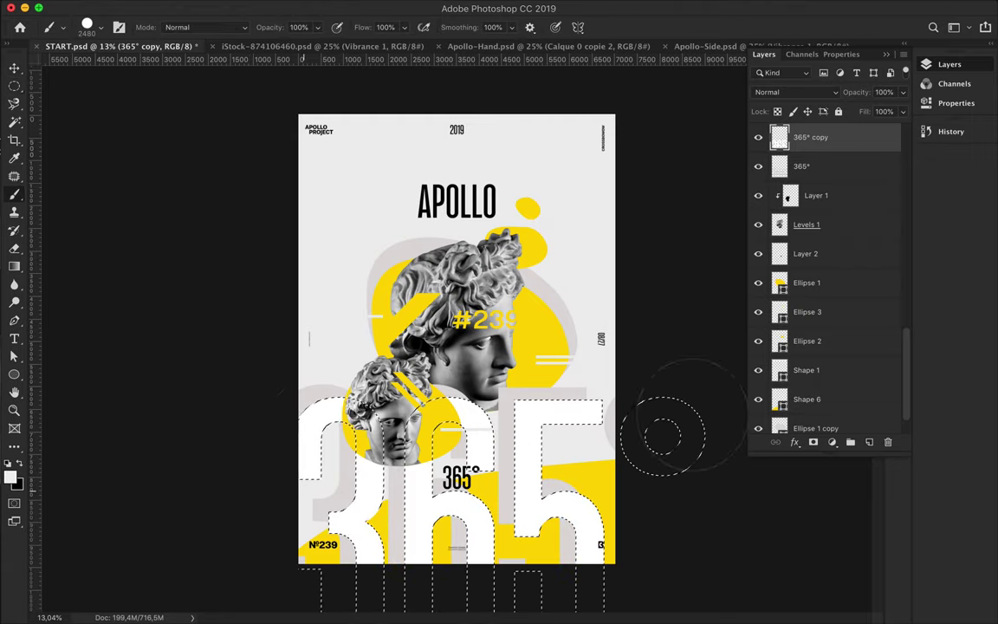
{"action": "mouse_move", "coordinate": [433, 485]}
{"action": "left_mouse_down"}
{"action": "mouse_move", "coordinate": [351, 511]}
{"action": "mouse_move", "coordinate": [537, 455]}
{"action": "mouse_move", "coordinate": [546, 468]}
{"action": "left_mouse_up"}
{"action": "key", "text": "ctrl+d"}
Reload the 365 letter selection on the second copy and paint the letters white
{"action": "key", "text": "v"}
{"action": "left_click", "coordinate": [780, 137], "text": "ctrl"}
{"action": "key", "text": "b"}
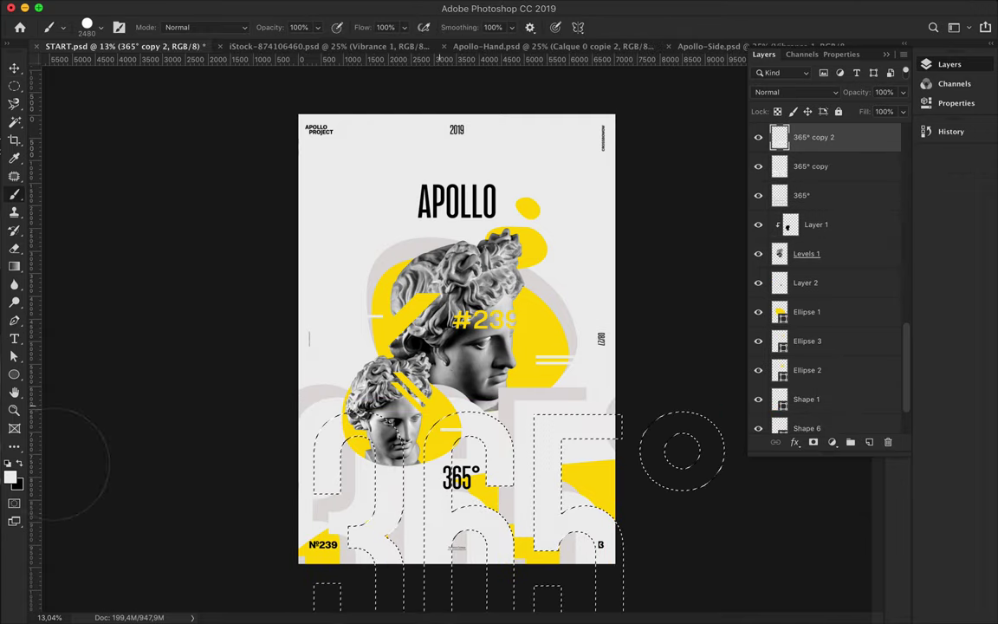
{"action": "mouse_move", "coordinate": [325, 437]}
{"action": "left_mouse_down"}
{"action": "mouse_move", "coordinate": [555, 459]}
{"action": "mouse_move", "coordinate": [390, 520]}
{"action": "left_mouse_up"}
{"action": "key", "text": "m"}
{"action": "key", "text": "ctrl+d"}
{"action": "key", "text": "ctrl+shift+d"}
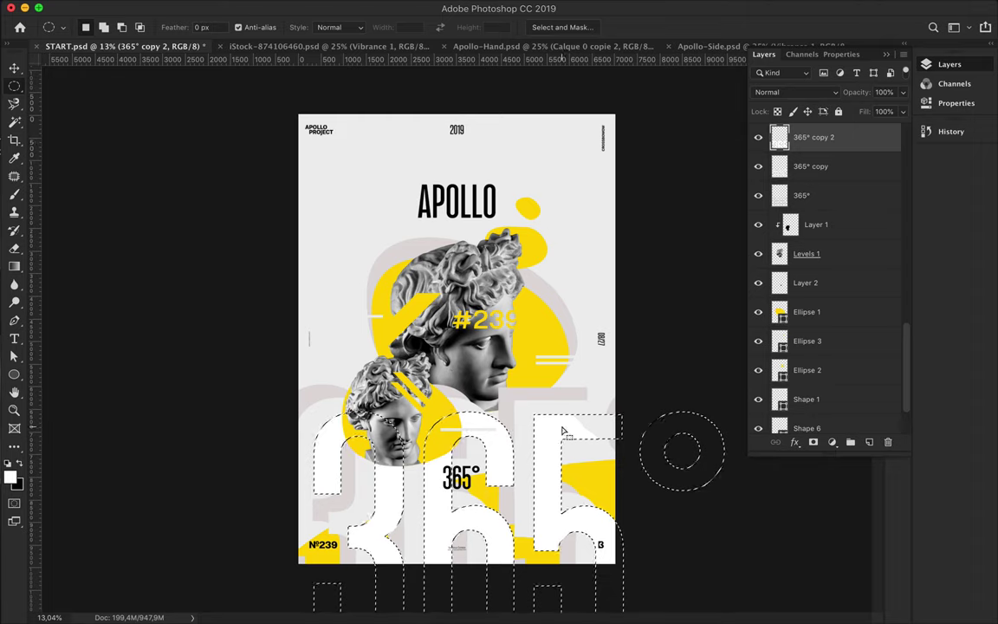
{"action": "key", "text": "ctrl+d"}
Add an APOLLO text line and enlarge it slightly
{"action": "key", "text": "v"}
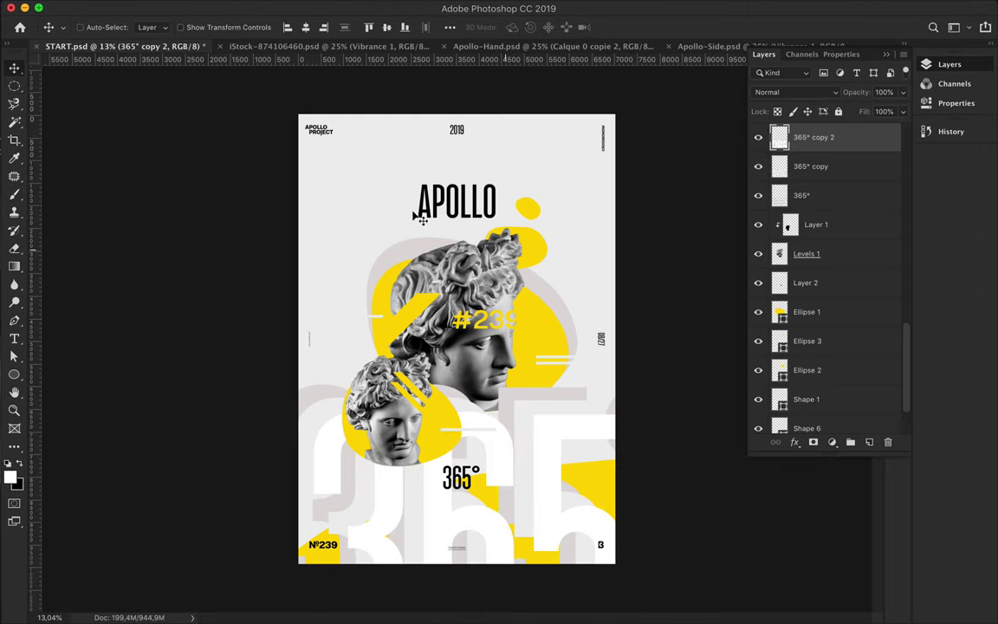
{"action": "key", "text": "t"}
{"action": "left_click", "coordinate": [304, 234]}
{"action": "type", "text": "APOLLO"}
{"action": "key", "text": "Escape"}
{"action": "key", "text": "ctrl+t"}
{"action": "mouse_move", "coordinate": [387, 255]}
{"action": "left_mouse_down"}
{"action": "mouse_move", "coordinate": [349, 256]}
{"action": "mouse_move", "coordinate": [394, 281]}
{"action": "left_mouse_up"}
{"action": "key", "text": "Return"}
Draw a light-grey curved shape across the poster top and move it down
{"action": "key", "text": "v"}
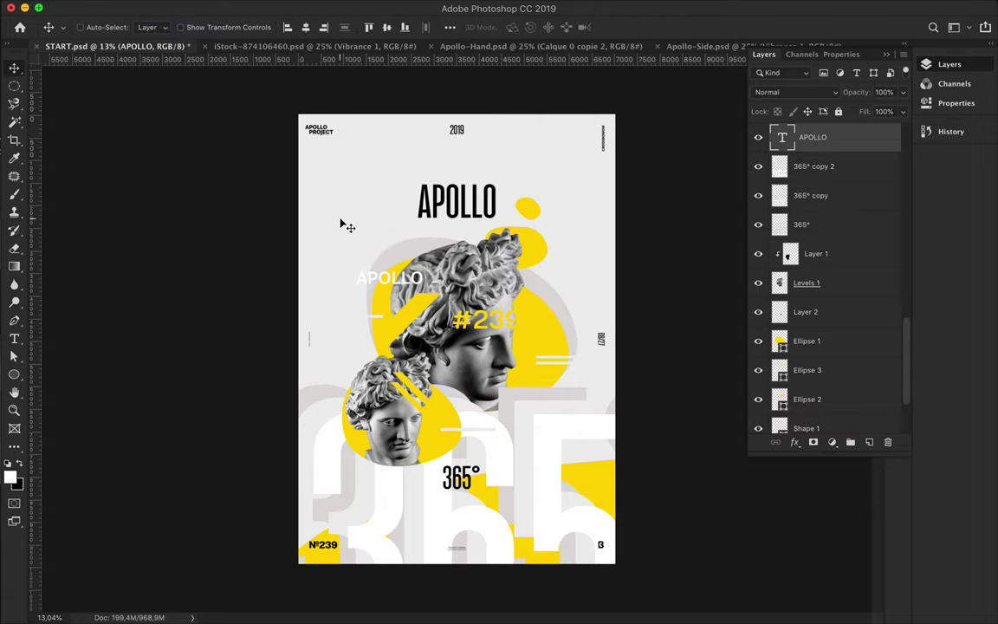
{"action": "key", "text": "p"}
{"action": "left_click", "coordinate": [284, 208]}
{"action": "left_click_drag", "start_coordinate": [314, 178], "coordinate": [348, 169]}
{"action": "left_click_drag", "start_coordinate": [668, 179], "coordinate": [628, 93]}
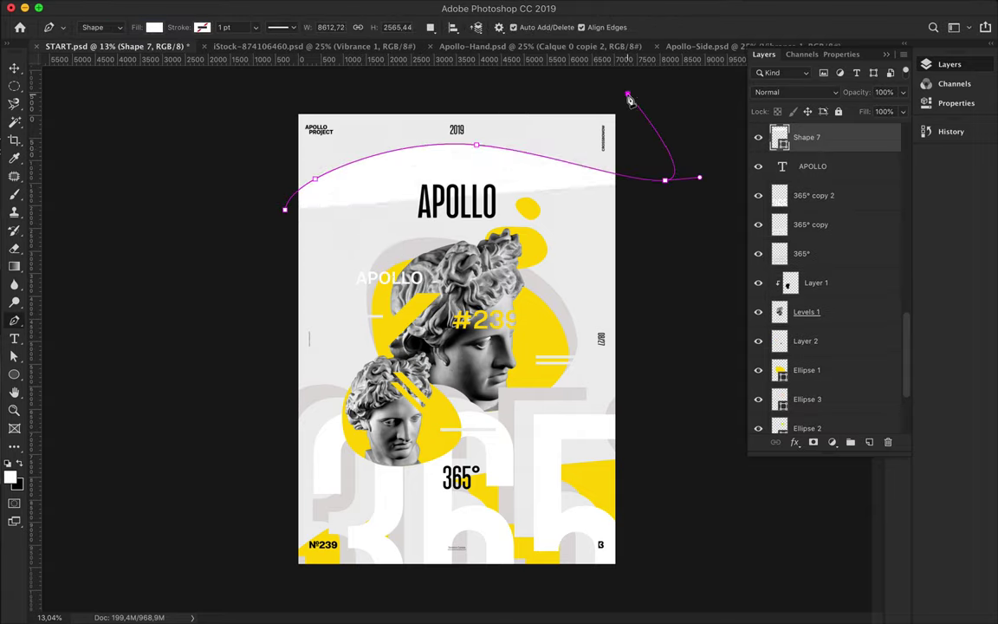
{"action": "left_click", "coordinate": [658, 93]}
{"action": "left_click", "coordinate": [289, 94]}
{"action": "left_click", "coordinate": [284, 209]}
{"action": "key", "text": "v"}
{"action": "left_click_drag", "start_coordinate": [516, 143], "coordinate": [563, 165]}
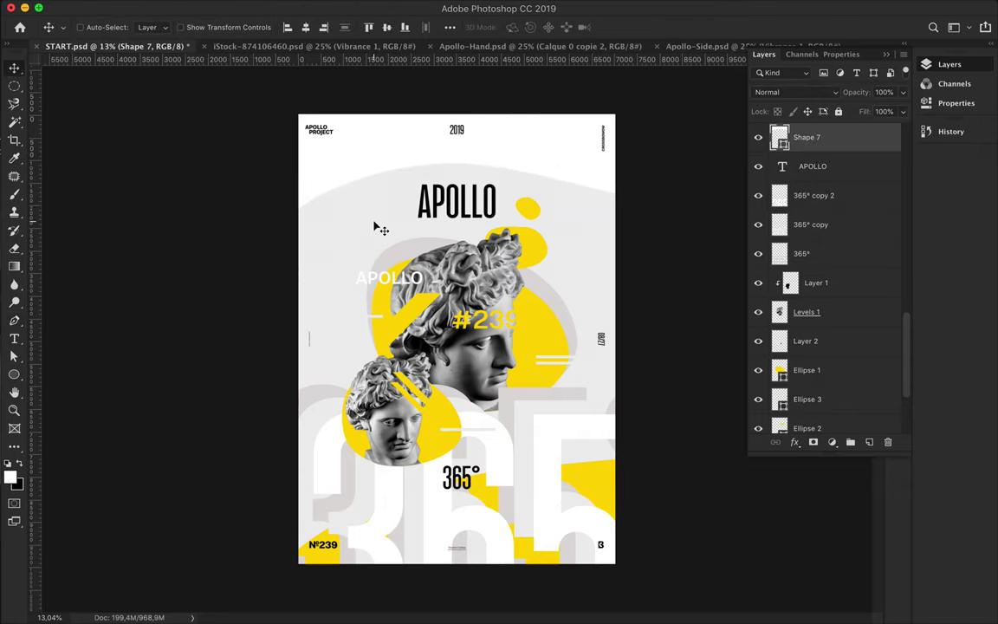
Draw a large white circle and move its layer just above the Background
{"action": "key", "text": "p"}
{"action": "left_click_drag", "start_coordinate": [598, 334], "coordinate": [539, 245]}
{"action": "key", "text": "v"}
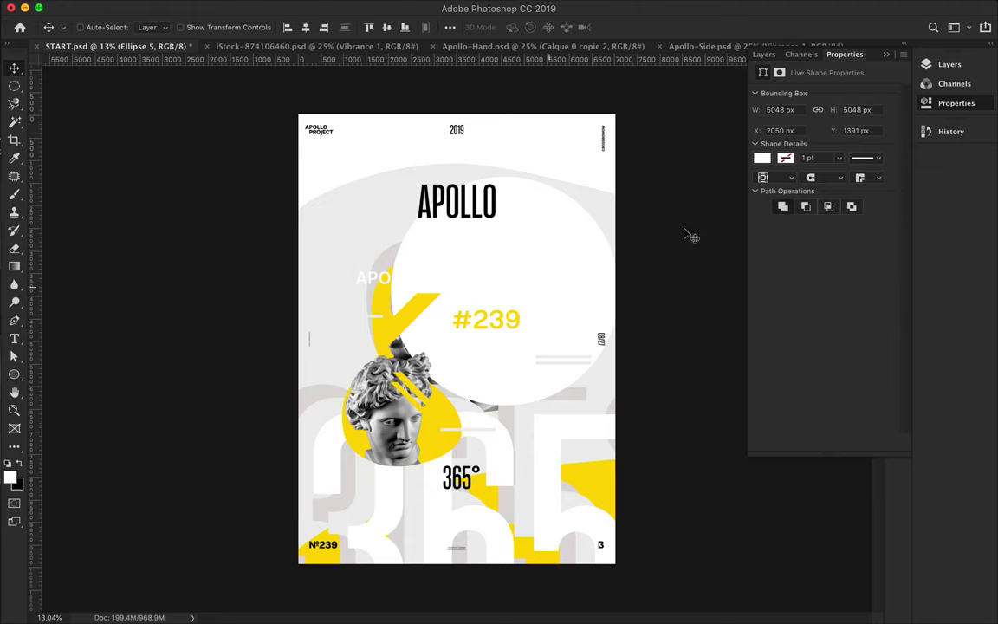
{"action": "left_click", "coordinate": [764, 54]}
{"action": "scroll", "coordinate": [817, 422], "scroll_direction": "down", "scroll_amount": 5}
{"action": "left_click_drag", "start_coordinate": [818, 422], "coordinate": [817, 406]}
Reshape the white circle by pulling its top anchor, then move it down-left
{"action": "key", "text": "a"}
{"action": "left_click_drag", "start_coordinate": [513, 170], "coordinate": [529, 201]}
{"action": "key", "text": "ctrl+z"}
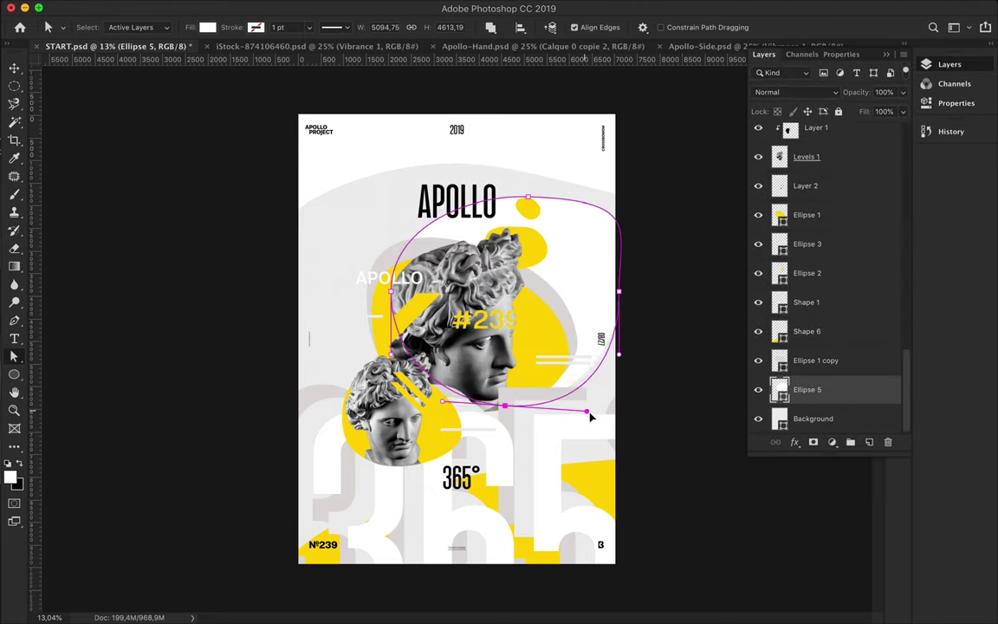
{"action": "key", "text": "v"}
{"action": "key", "text": "ctrl+shift+z"}
{"action": "key", "text": "ctrl+z"}
{"action": "key", "text": "ctrl+shift+z"}
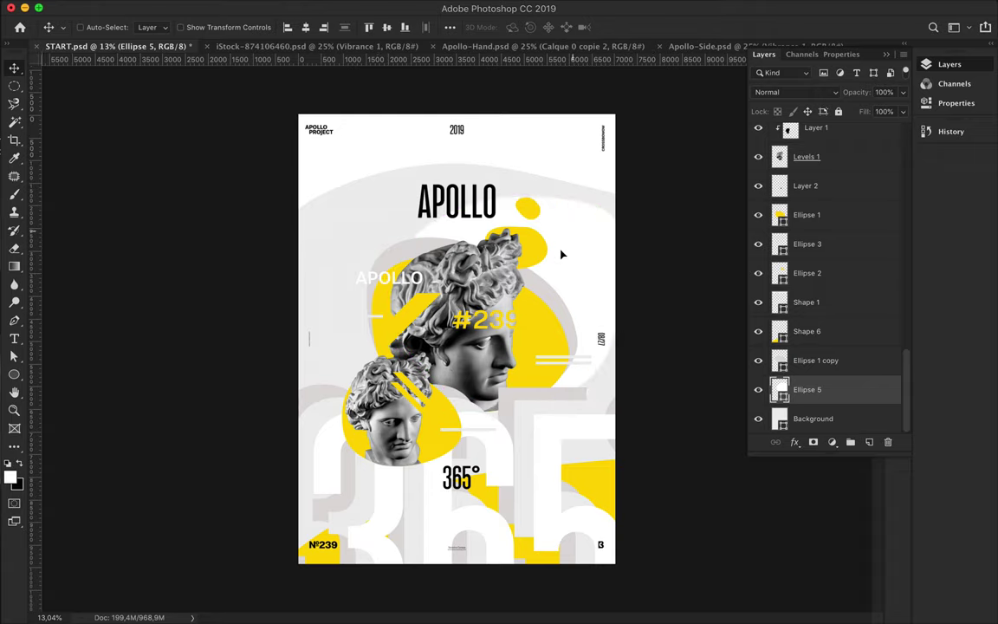
{"action": "left_click_drag", "start_coordinate": [576, 239], "coordinate": [524, 281]}
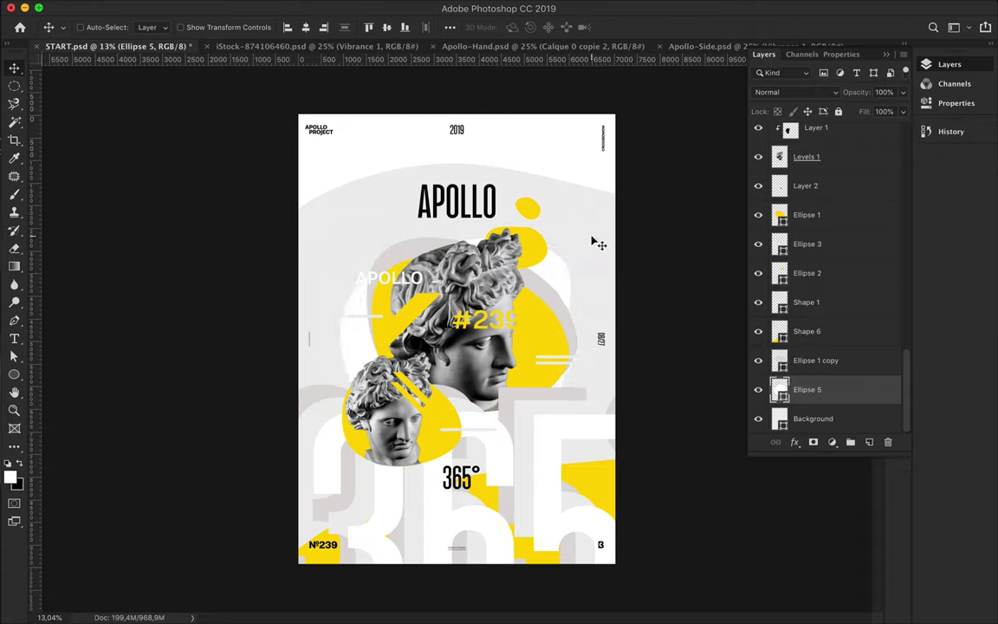
Inspect Shape 7's path, then Alt-drag a copy of the black APOLLO title left
{"action": "left_click", "coordinate": [528, 143]}
{"action": "key", "text": "a"}
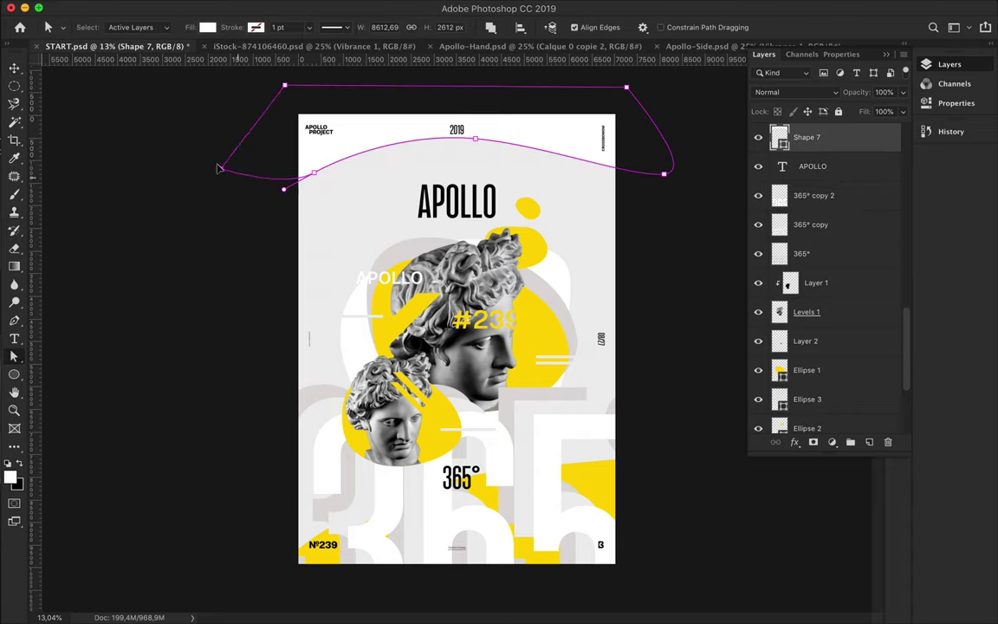
{"action": "key", "text": "v"}
{"action": "left_click", "coordinate": [396, 191]}
{"action": "left_click_drag", "start_coordinate": [435, 204], "coordinate": [425, 206]}
{"action": "key", "text": "t"}
{"action": "left_click", "coordinate": [519, 26]}
Make the APOLLO copy white and switch its font to the Compressed-Heavy style
{"action": "left_click", "coordinate": [830, 162]}
{"action": "key", "text": "v"}
{"action": "left_click", "coordinate": [862, 166]}
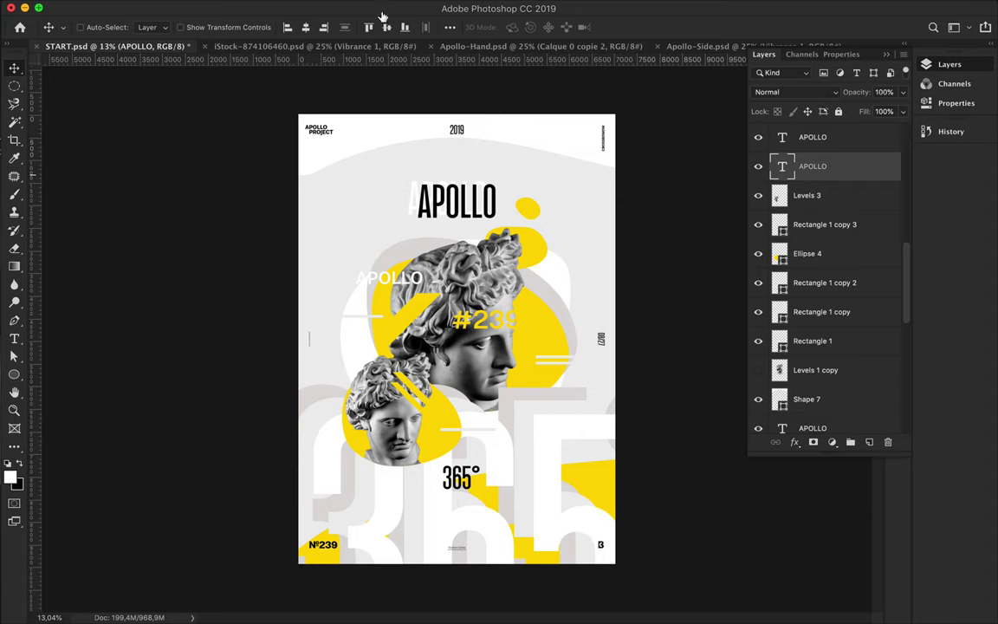
{"action": "key", "text": "t"}
{"action": "left_click", "coordinate": [268, 27]}
{"action": "left_click", "coordinate": [281, 61]}
Stretch the white APOLLO taller and move its layer behind the heads
{"action": "key", "text": "ctrl+t"}
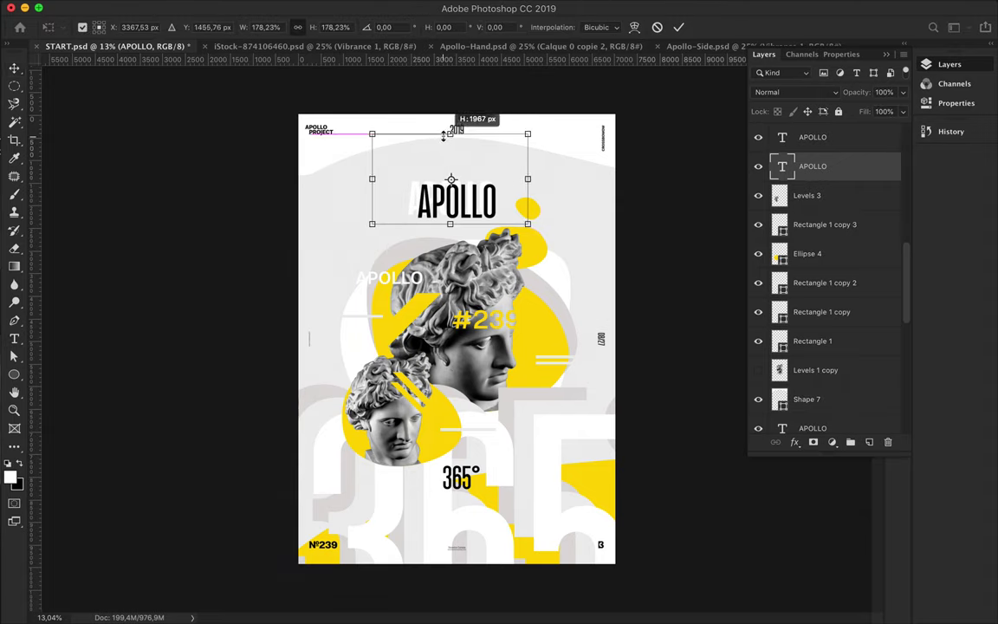
{"action": "left_click_drag", "start_coordinate": [450, 134], "coordinate": [450, 121]}
{"action": "key", "text": "Return"}
{"action": "mouse_move", "coordinate": [823, 173]}
{"action": "left_mouse_down"}
{"action": "mouse_move", "coordinate": [807, 314]}
{"action": "mouse_move", "coordinate": [813, 399]}
{"action": "left_mouse_up"}
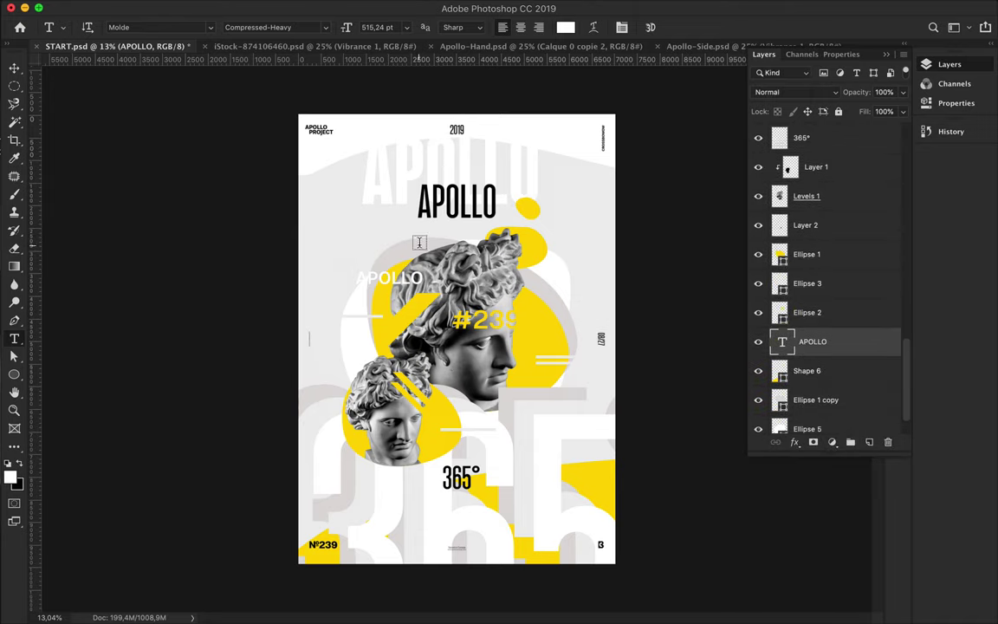
{"action": "scroll", "coordinate": [473, 362], "scroll_direction": "up", "scroll_amount": 1}
{"action": "key", "text": "v"}
{"action": "left_click", "coordinate": [466, 430]}
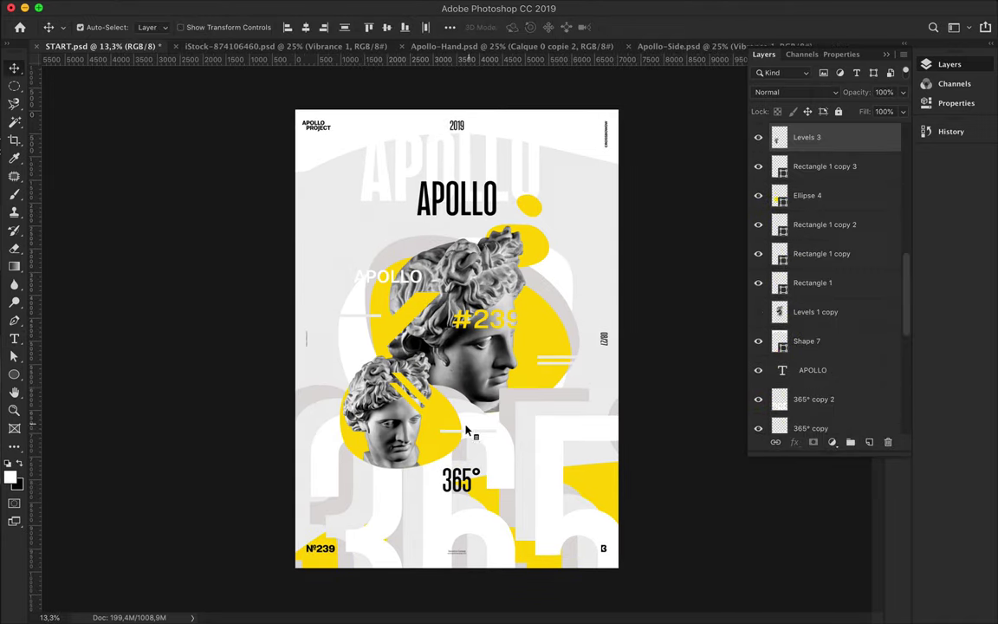
Widen the yellow Ellipse 4 blob and shift it left
{"action": "left_click", "coordinate": [447, 413]}
{"action": "key", "text": "ctrl+t"}
{"action": "left_click_drag", "start_coordinate": [462, 414], "coordinate": [498, 413]}
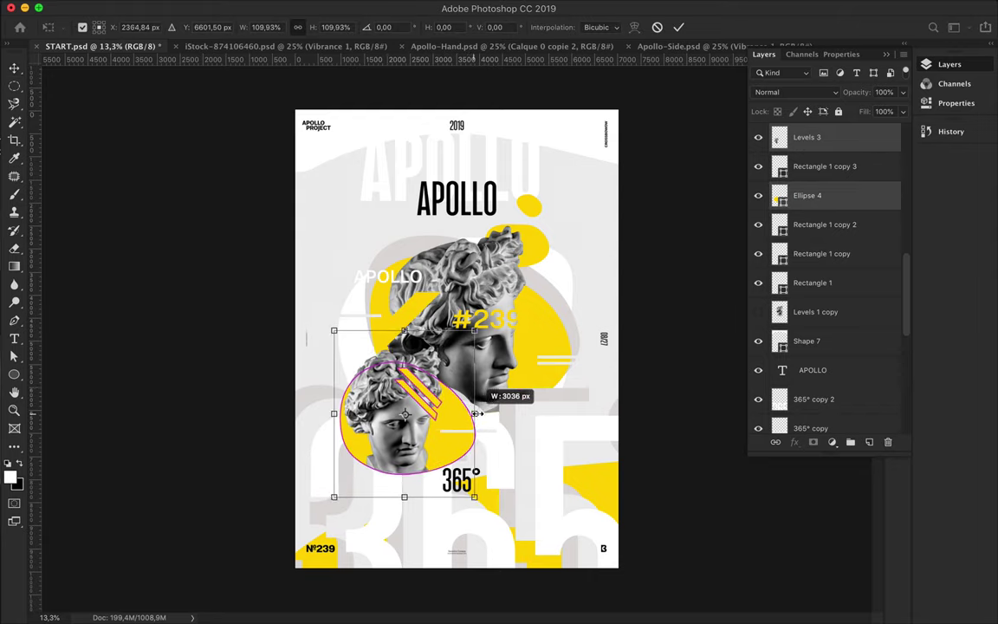
{"action": "left_click_drag", "start_coordinate": [416, 414], "coordinate": [414, 407]}
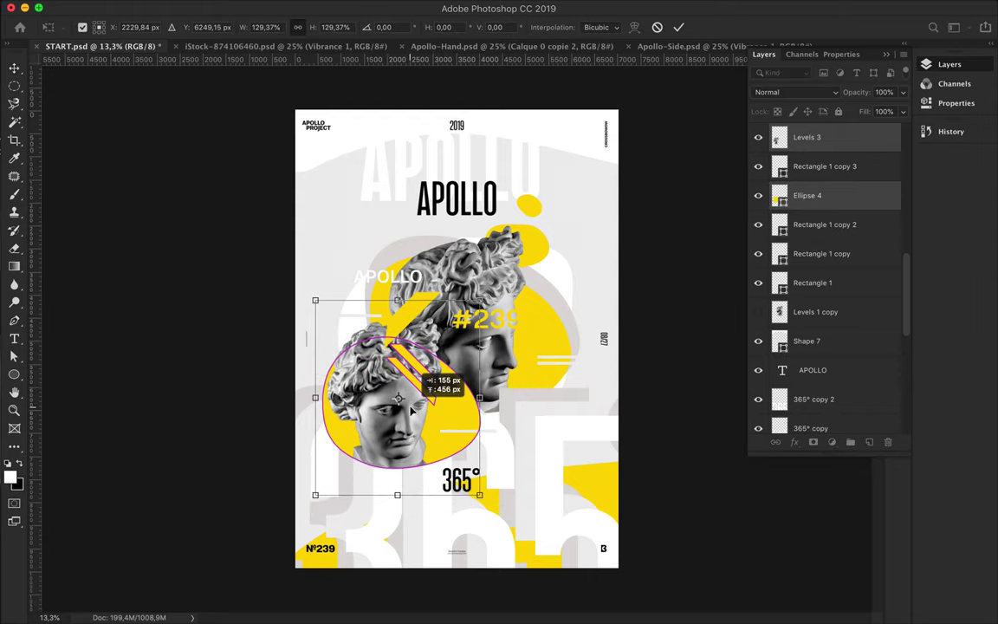
{"action": "key", "text": "Return"}
Scale the yellow stripe shape Shape 3 up and to the left
{"action": "key", "text": "a"}
{"action": "left_click", "coordinate": [388, 347], "text": "ctrl"}
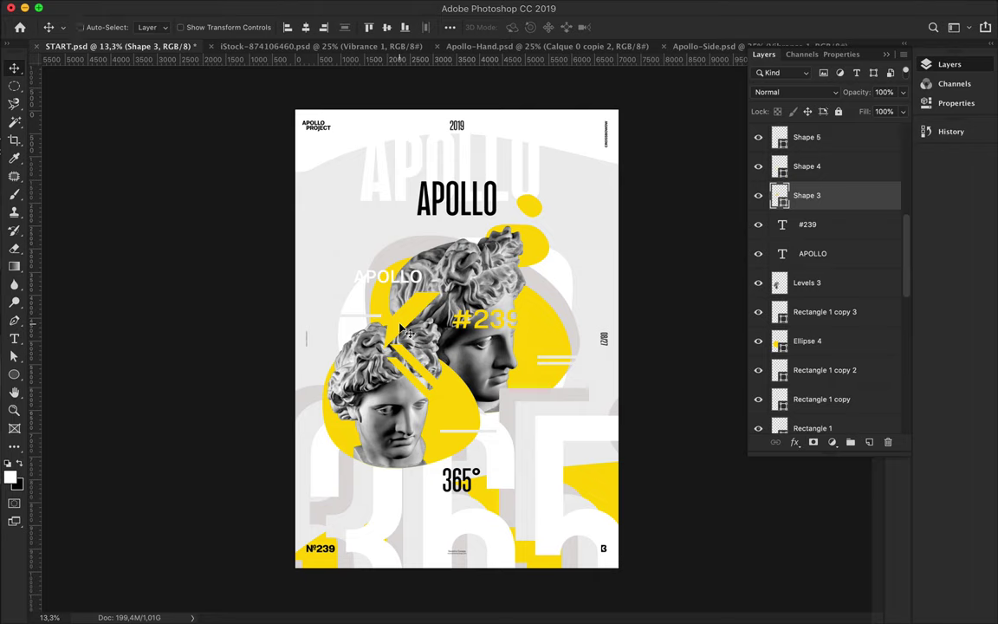
{"action": "left_click_drag", "start_coordinate": [388, 326], "coordinate": [334, 280]}
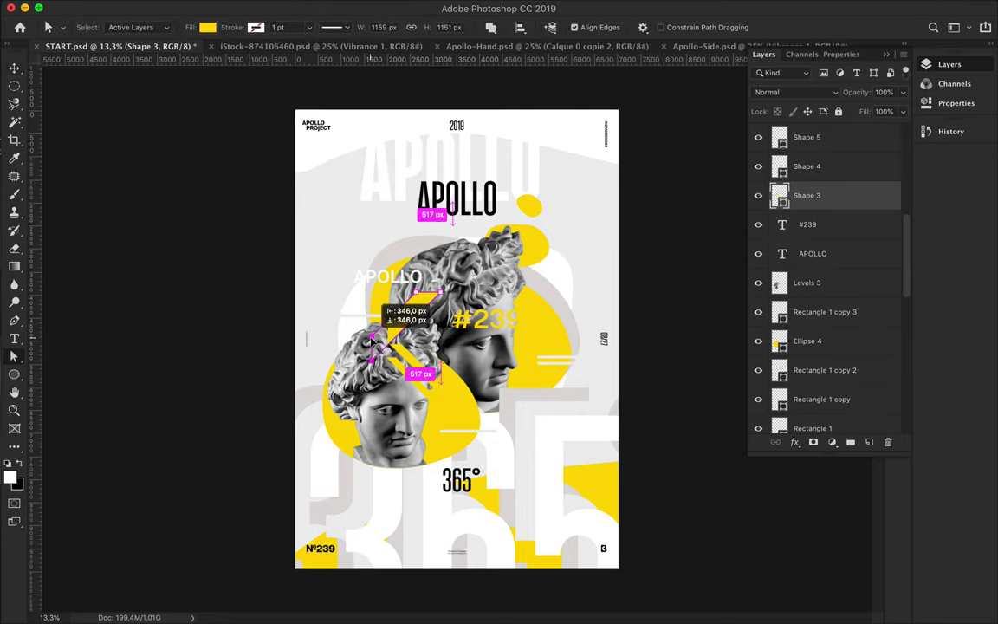
{"action": "key", "text": "v"}
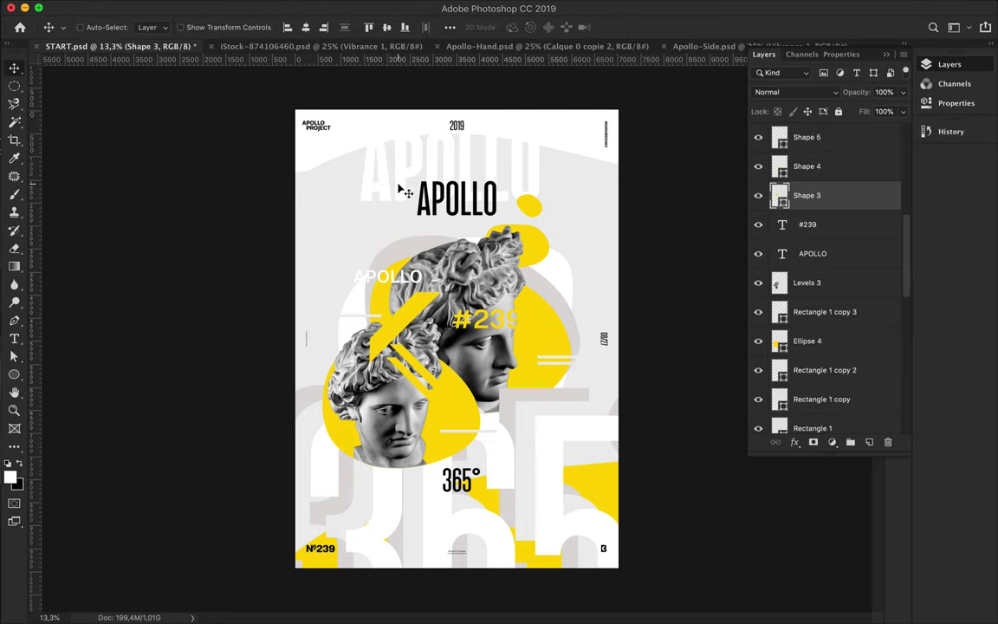
{"action": "left_click", "coordinate": [401, 194], "text": "ctrl"}
{"action": "key", "text": "t"}
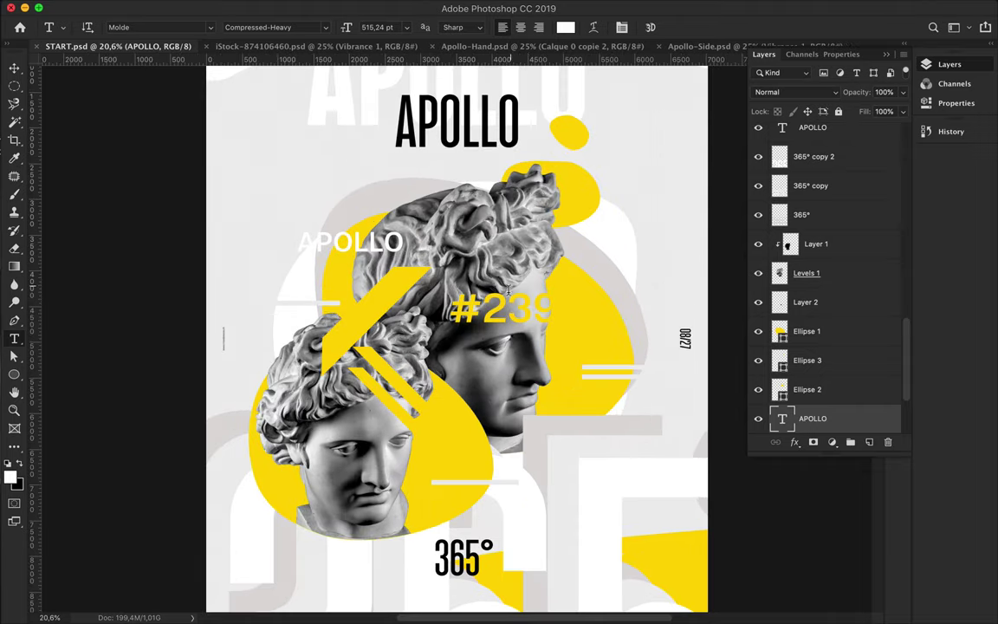
Duplicate the yellow #239 text below the small head and retype it as DESIGN CHALLENGE
{"action": "key", "text": "v"}
{"action": "left_click", "coordinate": [513, 320], "text": "ctrl"}
{"action": "left_click_drag", "start_coordinate": [512, 320], "coordinate": [355, 596]}
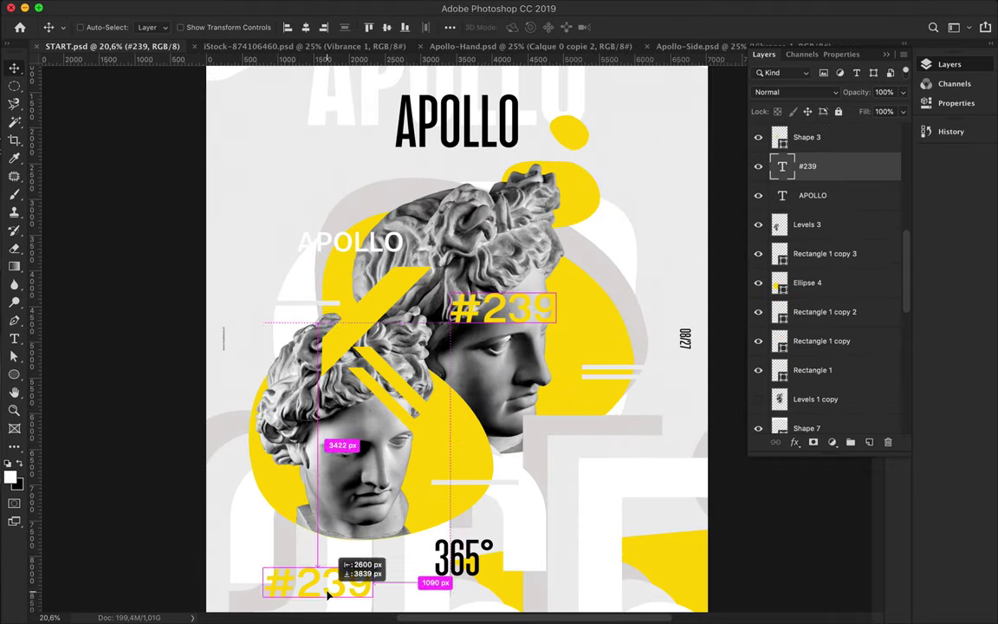
{"action": "key", "text": "t"}
{"action": "double_click", "coordinate": [335, 412]}
{"action": "type", "text": "DESIG"}
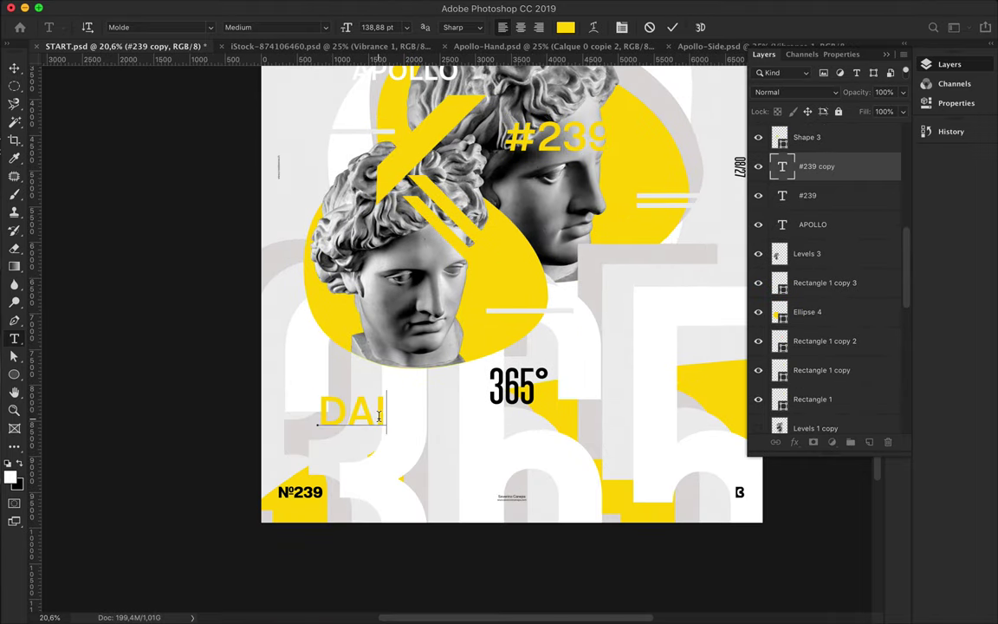
{"action": "type", "text": "N CHALLENGE"}
{"action": "key", "text": "Escape"}
{"action": "key", "text": "v"}
Set the caption's font size to 58.88 pt
{"action": "key", "text": "t"}
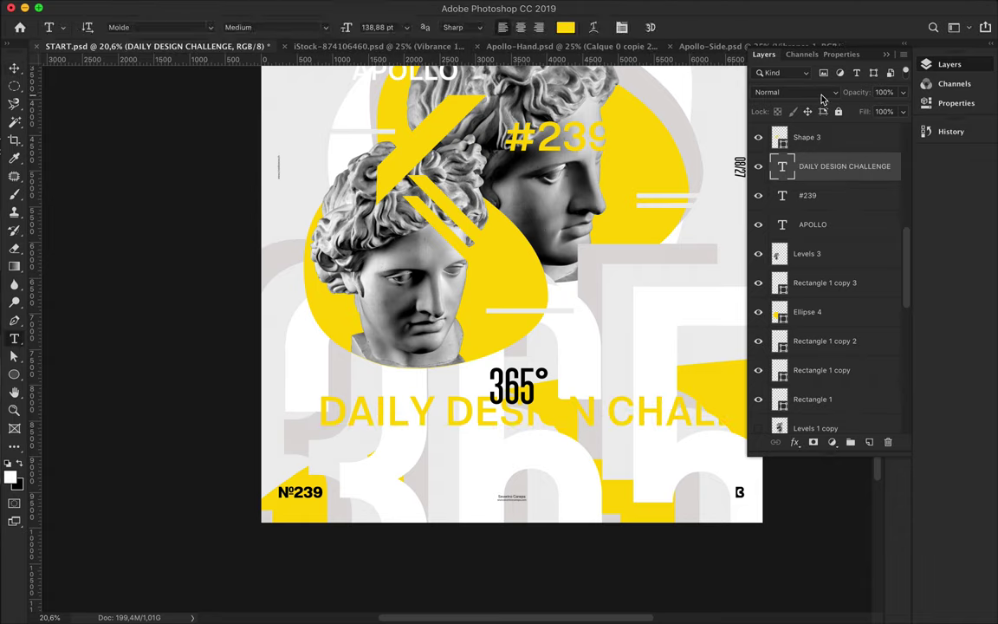
{"action": "key", "text": "ctrl+t"}
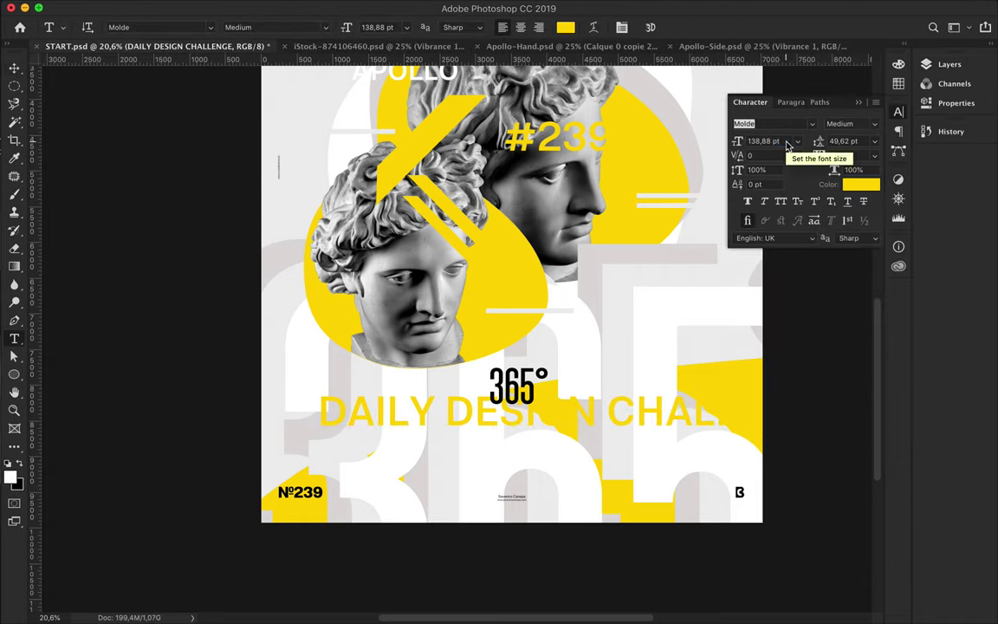
{"action": "left_click", "coordinate": [786, 141]}
{"action": "key", "text": "shift+Down"}
{"action": "key", "text": "shift+Down"}
{"action": "key", "text": "shift+Down"}
{"action": "key", "text": "shift+Down"}
{"action": "key", "text": "shift+Down"}
{"action": "key", "text": "shift+Down"}
{"action": "key", "text": "v"}
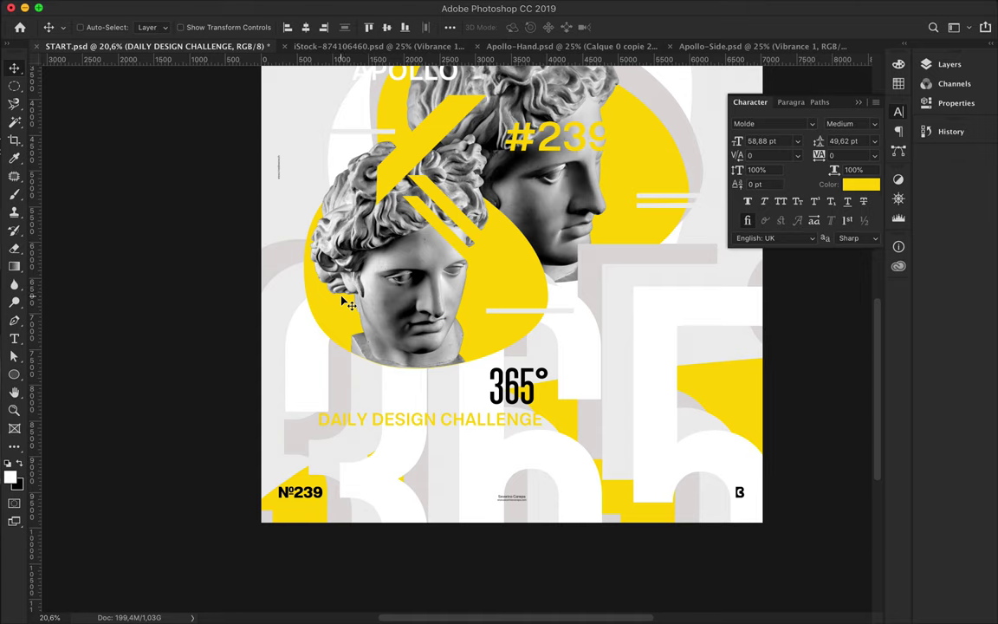
Draw a black rectangle bar and place its layer beneath the caption text
{"action": "key", "text": "ctrl+0"}
{"action": "key", "text": "u"}
{"action": "left_click", "coordinate": [155, 27]}
{"action": "left_click", "coordinate": [82, 90]}
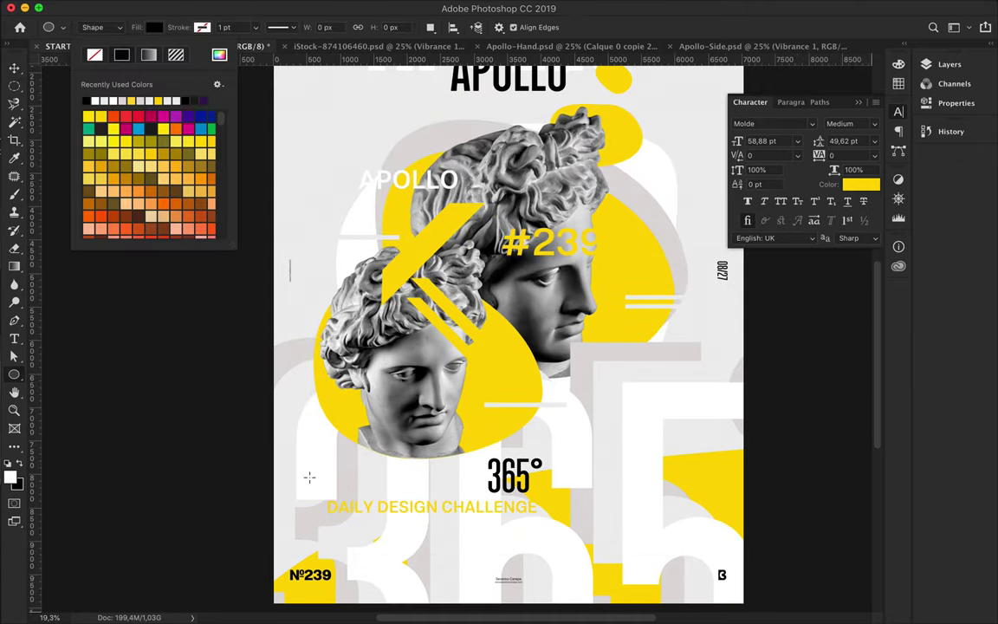
{"action": "left_click_drag", "start_coordinate": [284, 443], "coordinate": [469, 483]}
{"action": "key", "text": "ctrl+z"}
{"action": "left_click_drag", "start_coordinate": [317, 494], "coordinate": [544, 521]}
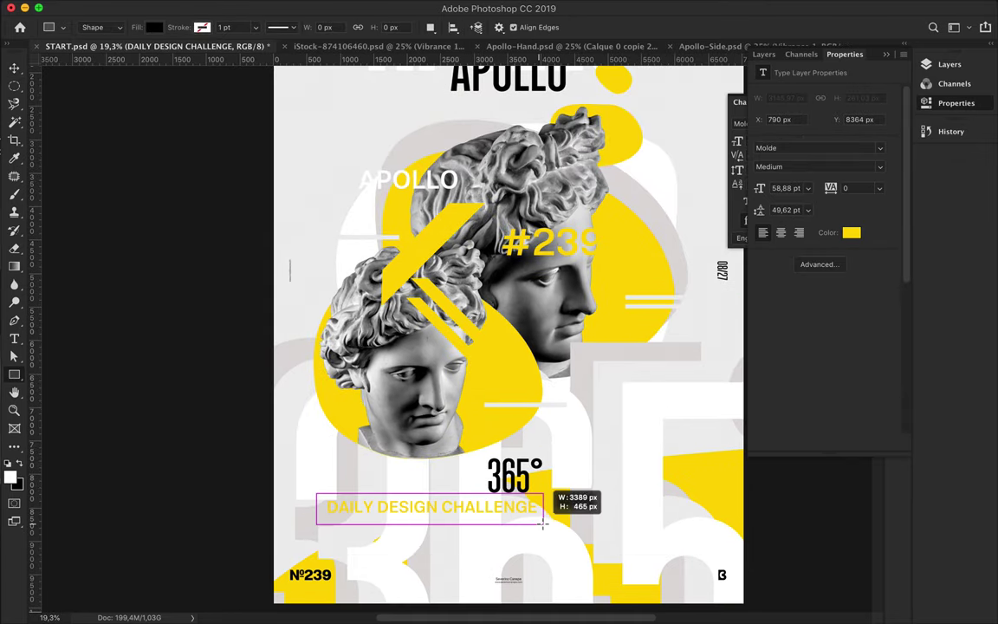
{"action": "left_click", "coordinate": [763, 53]}
{"action": "left_click_drag", "start_coordinate": [812, 166], "coordinate": [813, 197]}
Move the caption and black bar together up across both statue heads
{"action": "key", "text": "v"}
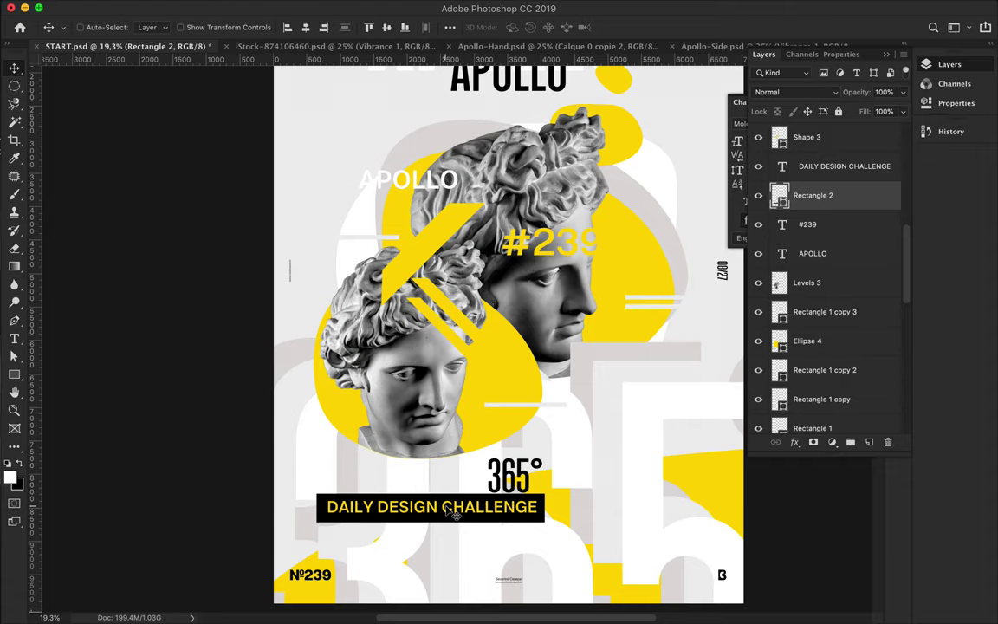
{"action": "left_click", "coordinate": [834, 169], "text": "shift"}
{"action": "left_click_drag", "start_coordinate": [513, 519], "coordinate": [599, 274]}
{"action": "scroll", "coordinate": [600, 274], "scroll_direction": "up", "scroll_amount": 2}
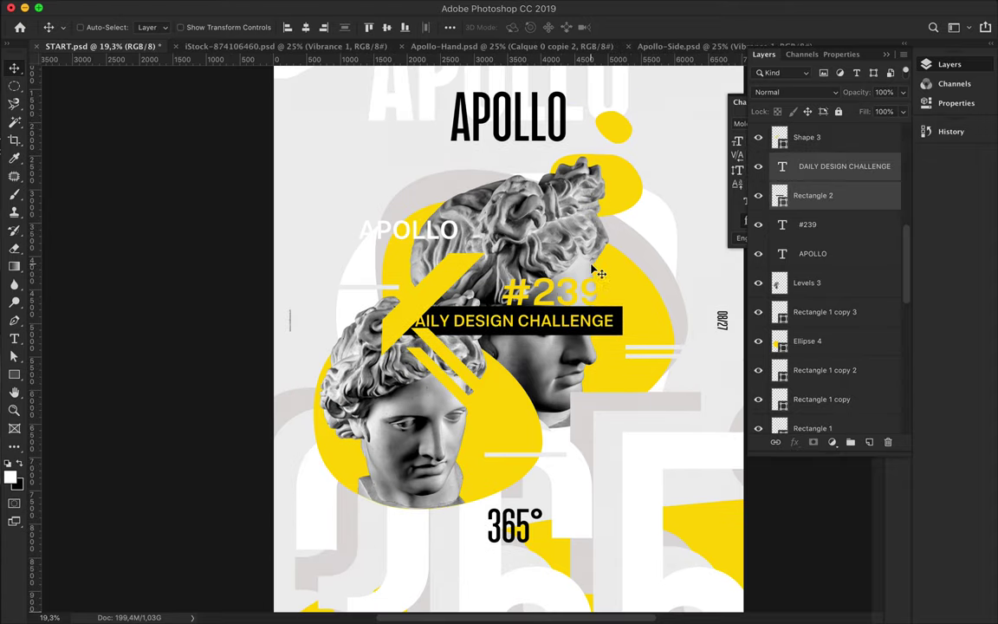
{"action": "scroll", "coordinate": [621, 343], "scroll_direction": "down", "scroll_amount": 2}
{"action": "scroll", "coordinate": [680, 407], "scroll_direction": "up", "scroll_amount": 4}
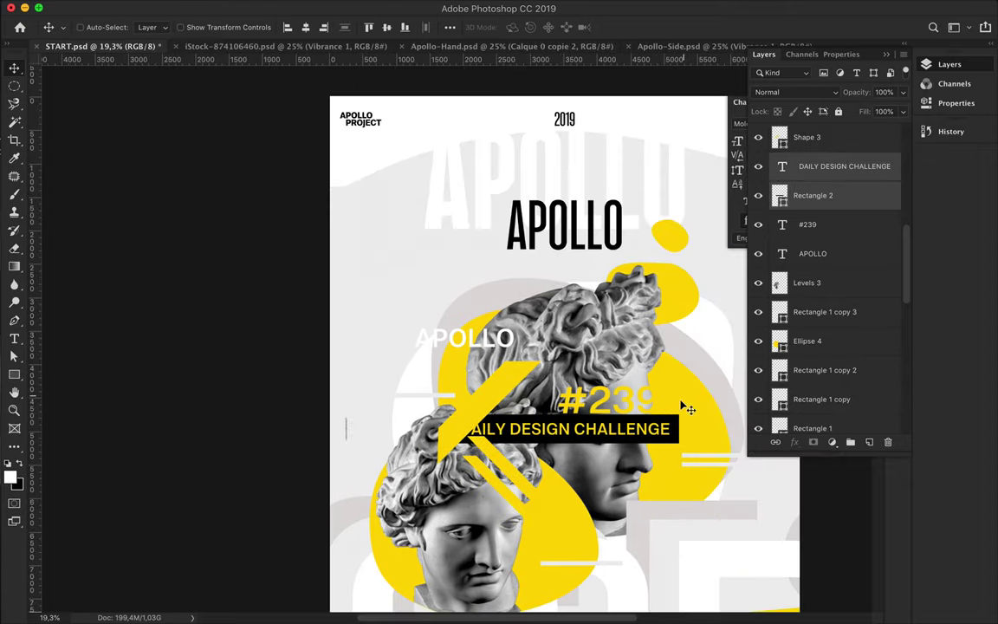
Draw a yellow rectangle tab over the APOLLO PROJECT label
{"action": "left_click", "coordinate": [678, 418]}
{"action": "key", "text": "m"}
{"action": "key", "text": "u"}
{"action": "left_click_drag", "start_coordinate": [330, 96], "coordinate": [396, 137]}
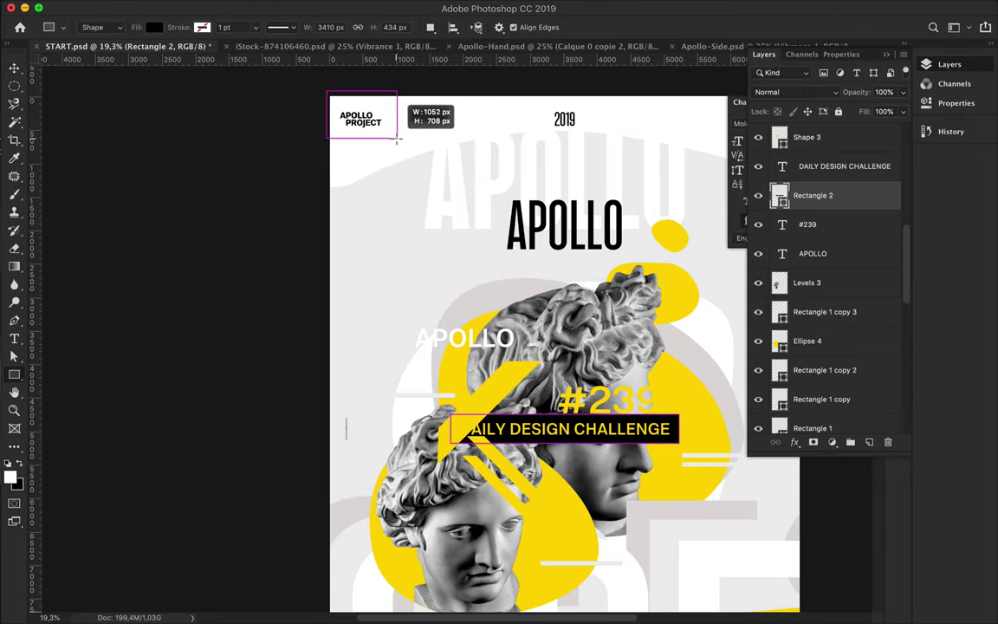
{"action": "left_click", "coordinate": [154, 27]}
{"action": "left_click", "coordinate": [86, 100]}
{"action": "key", "text": "v"}
Duplicate the yellow tab to sit behind the 2019 text
{"action": "scroll", "coordinate": [290, 141], "scroll_direction": "right", "scroll_amount": 5}
{"action": "left_click_drag", "start_coordinate": [136, 98], "coordinate": [337, 97]}
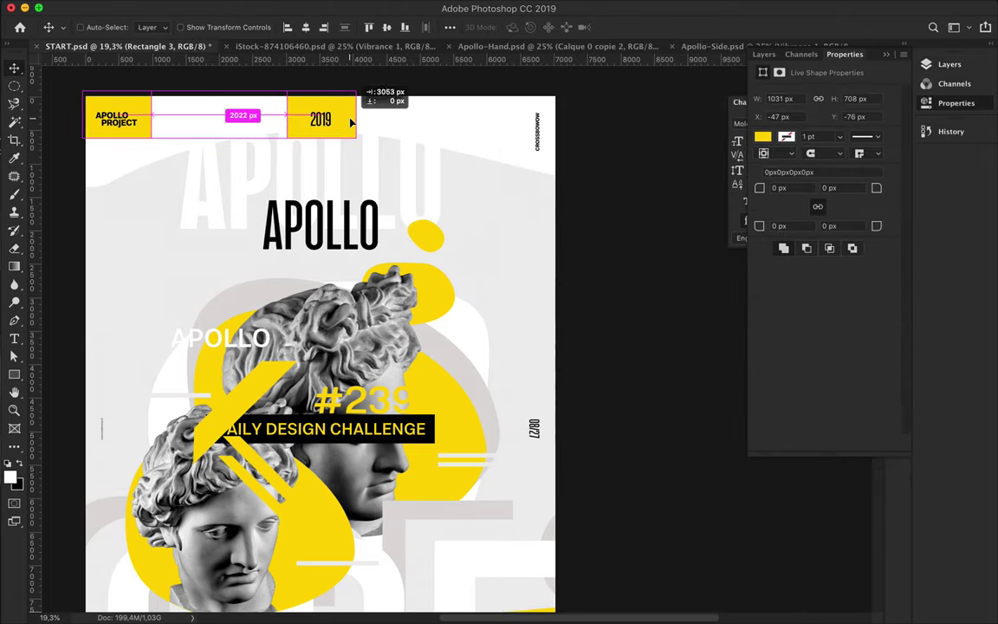
{"action": "left_click", "coordinate": [322, 124]}
{"action": "left_click", "coordinate": [936, 64]}
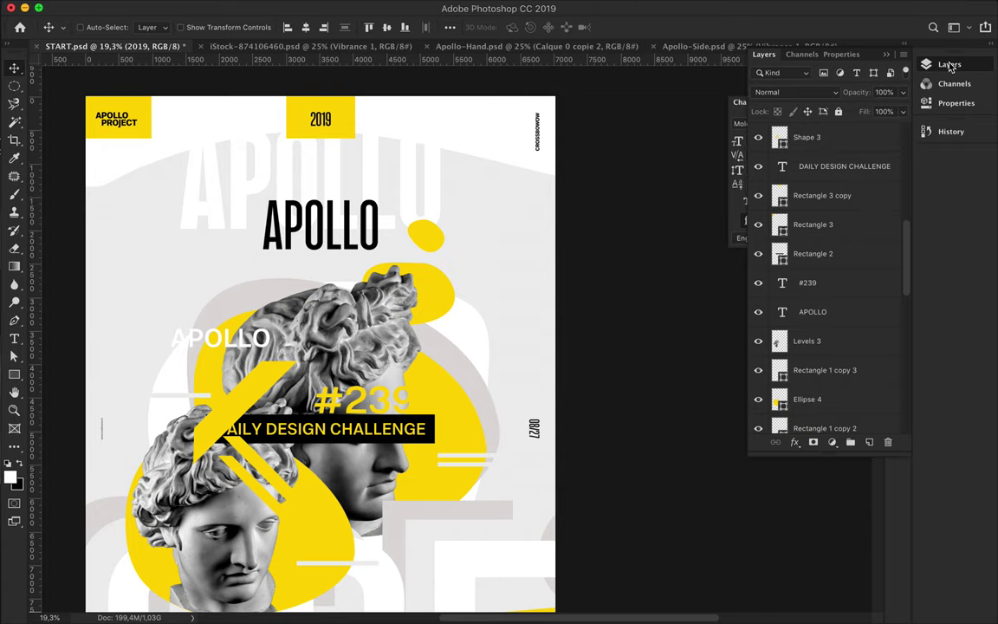
{"action": "scroll", "coordinate": [459, 210], "scroll_direction": "down", "scroll_amount": 5}
{"action": "scroll", "coordinate": [477, 412], "scroll_direction": "up", "scroll_amount": 3}
Copy the small yellow blob and position it behind the B logo, bottom-right
{"action": "left_click_drag", "start_coordinate": [440, 242], "coordinate": [442, 244]}
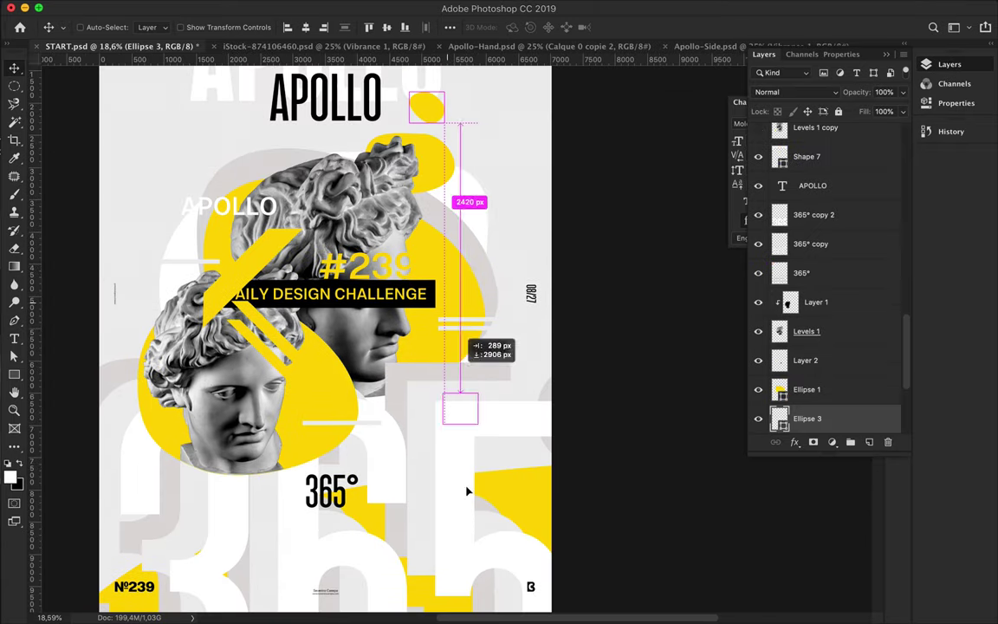
{"action": "mouse_move", "coordinate": [791, 414]}
{"action": "left_mouse_down"}
{"action": "mouse_move", "coordinate": [808, 97]}
{"action": "mouse_move", "coordinate": [801, 349]}
{"action": "mouse_move", "coordinate": [784, 318]}
{"action": "mouse_move", "coordinate": [784, 182]}
{"action": "left_mouse_up"}
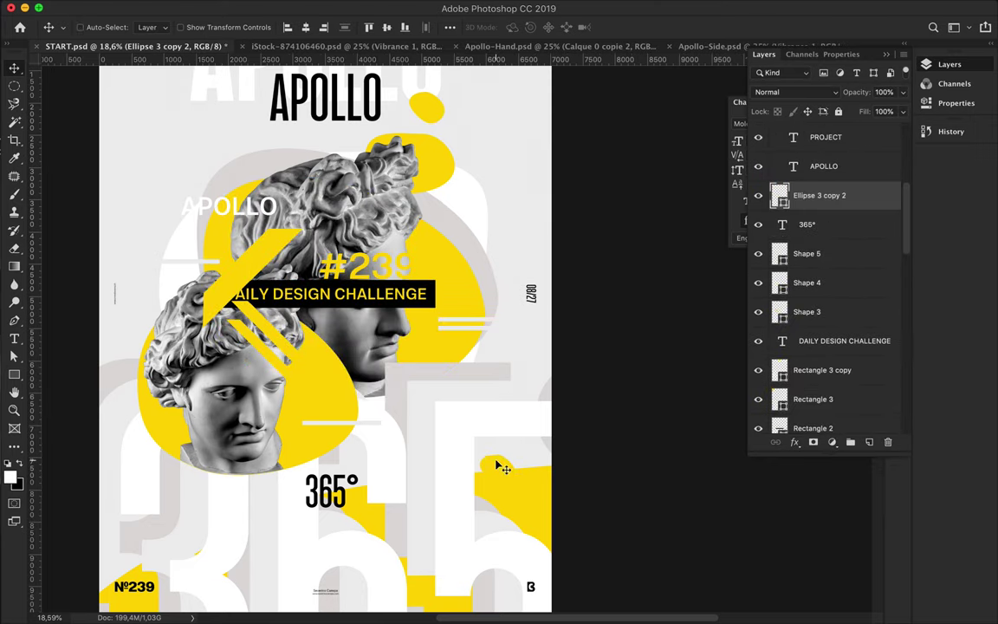
{"action": "left_click_drag", "start_coordinate": [531, 585], "coordinate": [534, 585]}
{"action": "left_click", "coordinate": [125, 563]}
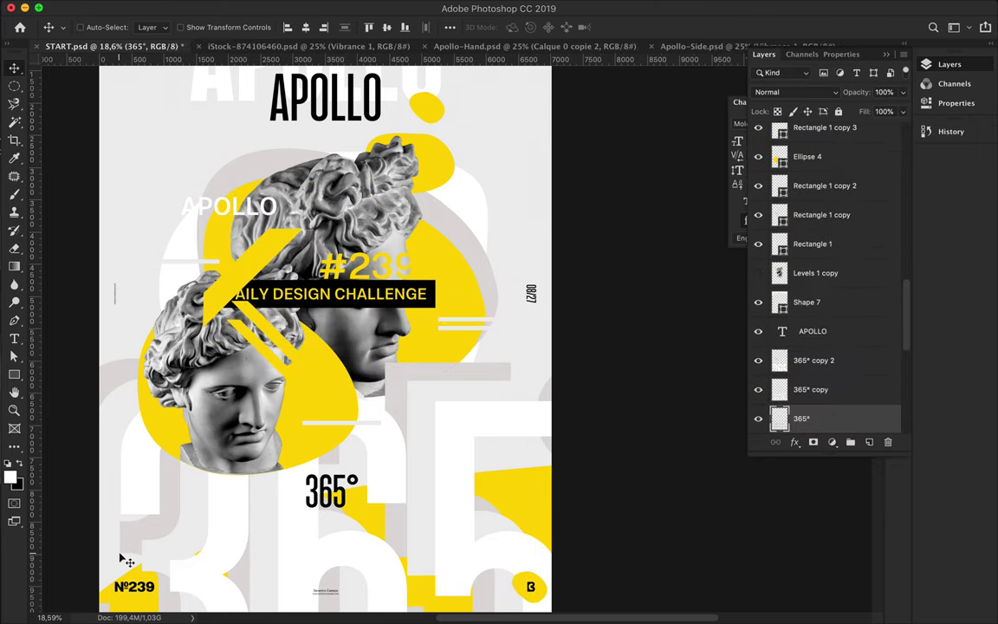
{"action": "scroll", "coordinate": [110, 544], "scroll_direction": "down", "scroll_amount": 1}
{"action": "scroll", "coordinate": [171, 544], "scroll_direction": "down", "scroll_amount": 2}
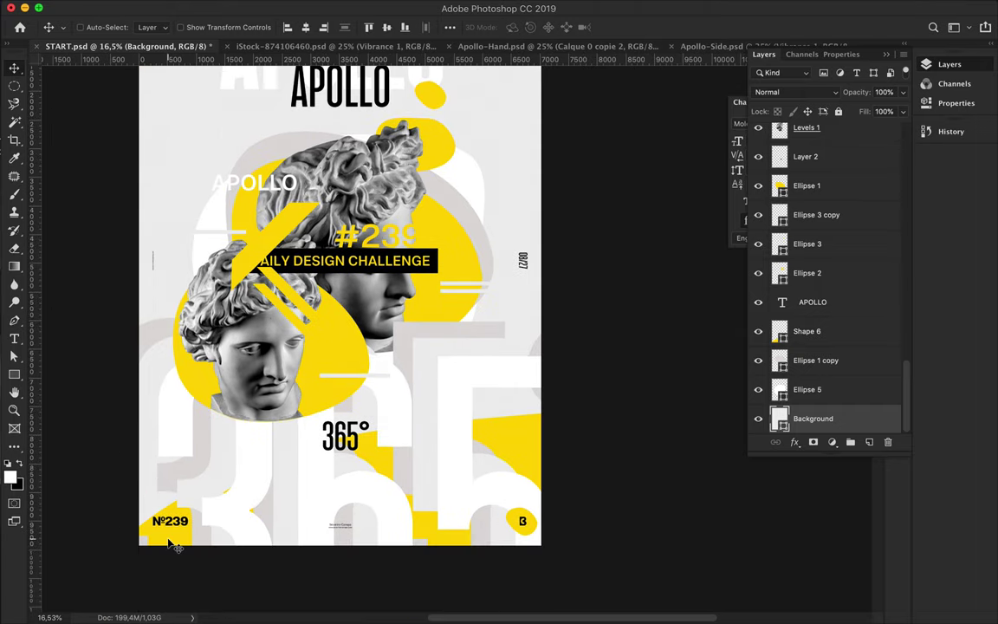
Draw a trial freeform white pen shape along the poster's left edge, then delete it
{"action": "key", "text": "p"}
{"action": "left_click", "coordinate": [165, 555]}
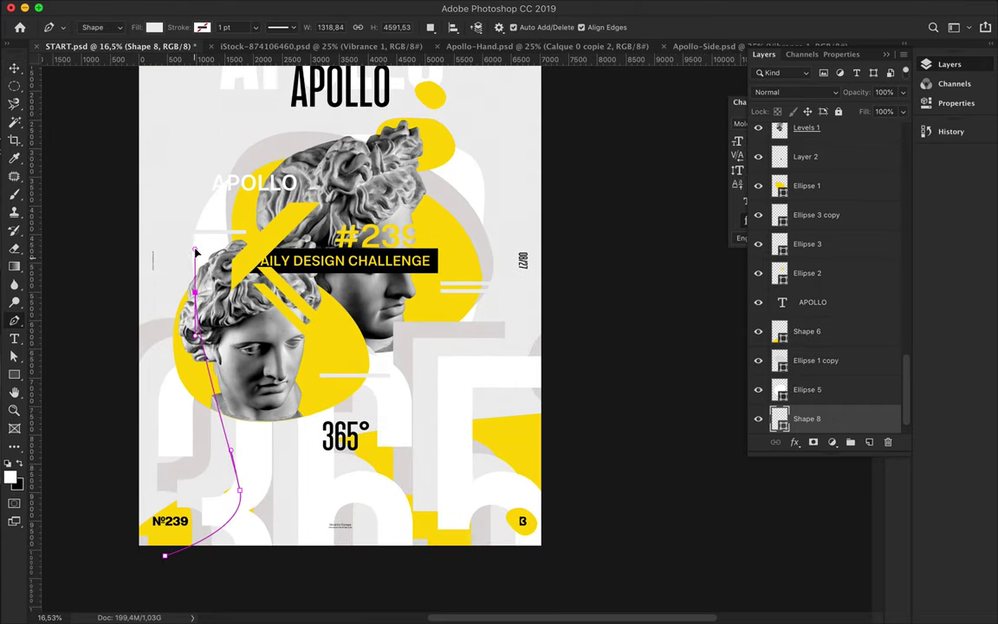
{"action": "left_click", "coordinate": [121, 462]}
{"action": "left_click_drag", "start_coordinate": [145, 531], "coordinate": [122, 405]}
{"action": "left_click_drag", "start_coordinate": [805, 418], "coordinate": [806, 186]}
{"action": "left_click", "coordinate": [207, 26]}
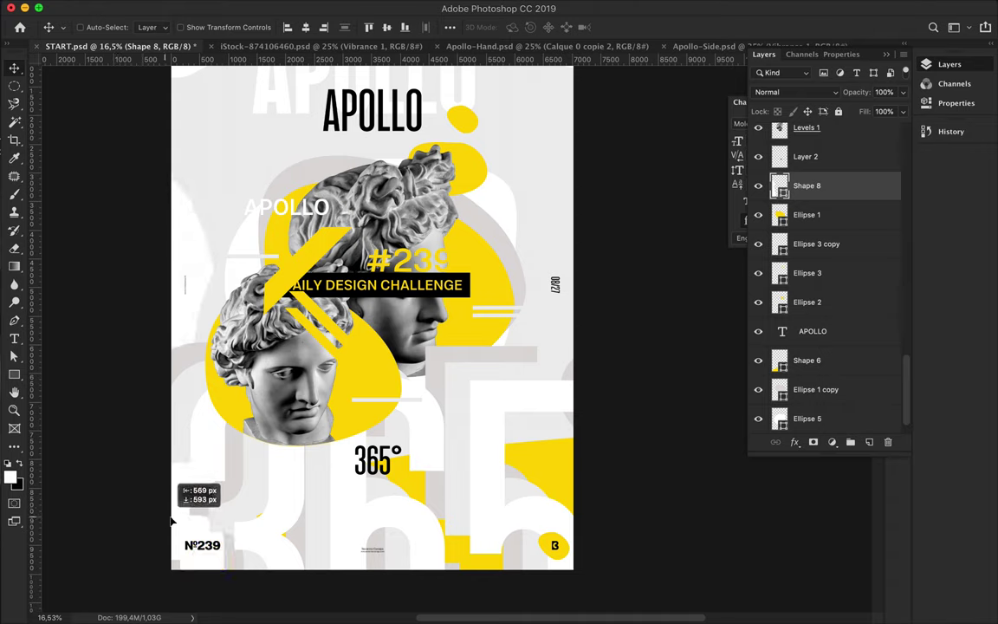
{"action": "mouse_move", "coordinate": [171, 521]}
{"action": "left_mouse_down"}
{"action": "mouse_move", "coordinate": [147, 260]}
{"action": "mouse_move", "coordinate": [156, 277]}
{"action": "left_mouse_up"}
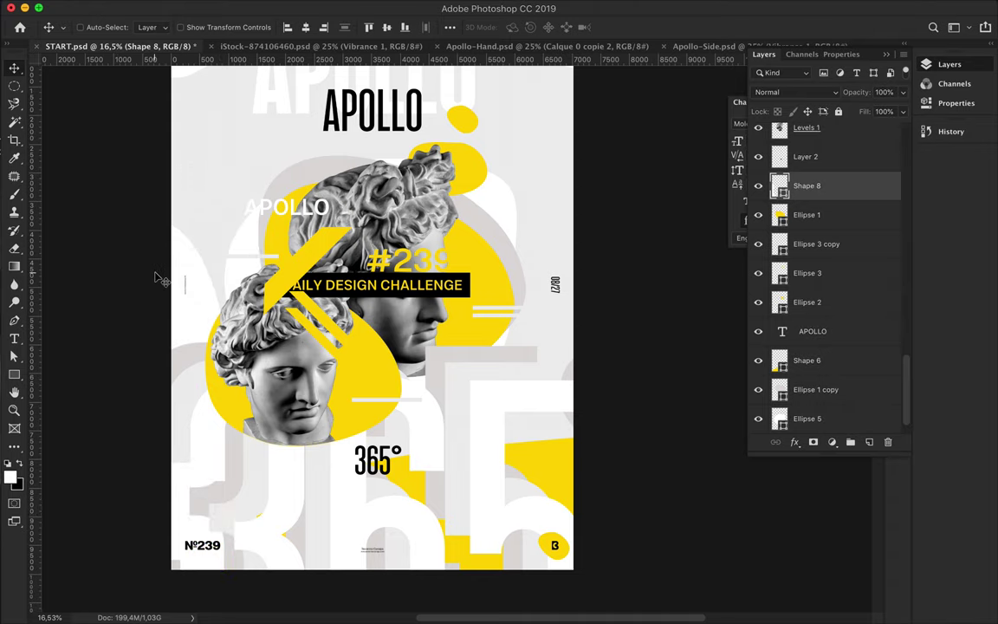
{"action": "key", "text": "a"}
{"action": "left_click_drag", "start_coordinate": [187, 373], "coordinate": [337, 542]}
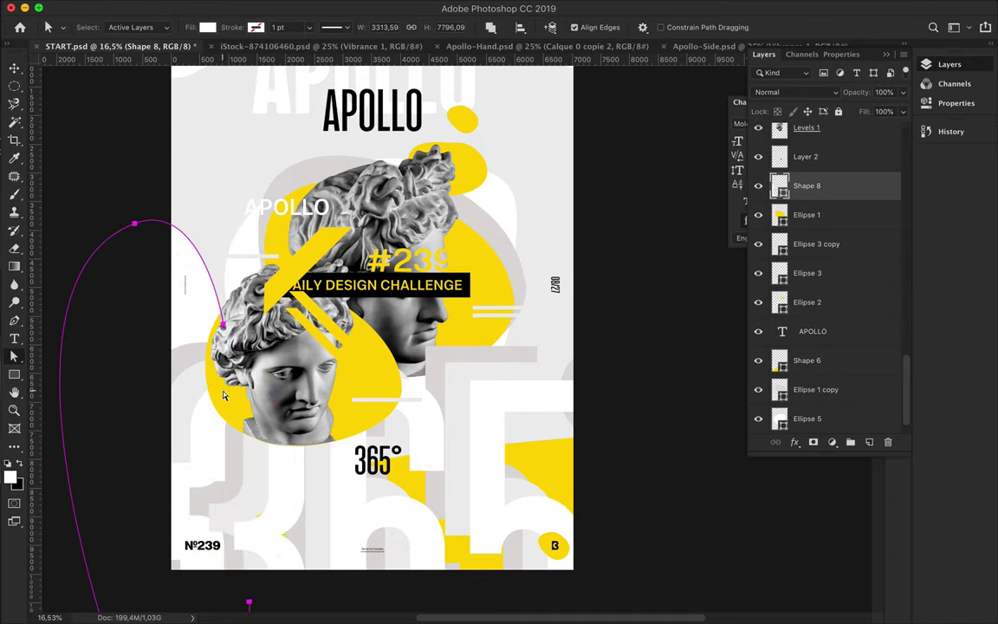
{"action": "key", "text": "v"}
{"action": "key", "text": "BackSpace"}
Delete the large curved yellow shape (Shape 6)
{"action": "left_click", "coordinate": [206, 557]}
{"action": "key", "text": "a"}
{"action": "left_click_drag", "start_coordinate": [414, 407], "coordinate": [463, 403]}
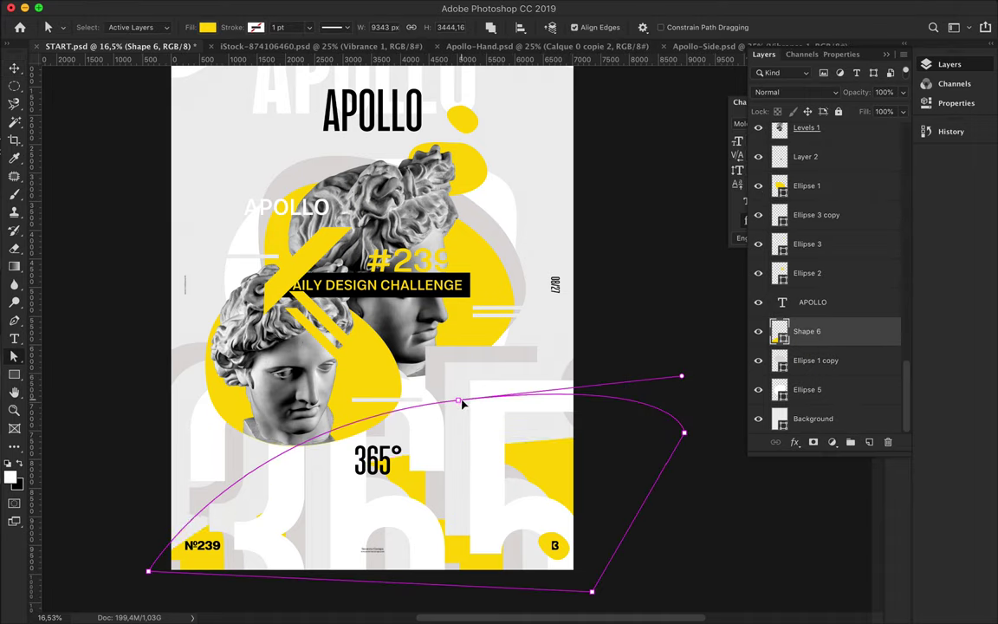
{"action": "key", "text": "BackSpace"}
{"action": "key", "text": "BackSpace"}
Draw Rectangle 4 across the poster's lower section and fill it yellow
{"action": "key", "text": "u"}
{"action": "left_click_drag", "start_coordinate": [129, 395], "coordinate": [639, 592]}
{"action": "left_click", "coordinate": [154, 27]}
{"action": "left_click", "coordinate": [104, 99]}
{"action": "key", "text": "v"}
{"action": "scroll", "coordinate": [173, 435], "scroll_direction": "up", "scroll_amount": 5}
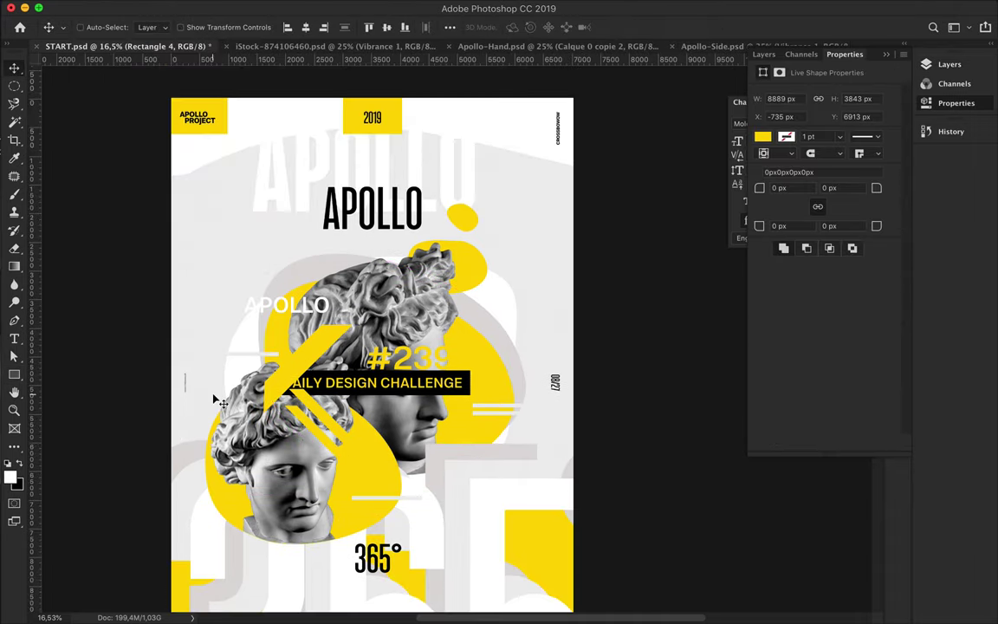
{"action": "scroll", "coordinate": [216, 401], "scroll_direction": "down", "scroll_amount": 2}
{"action": "left_click", "coordinate": [434, 343]}
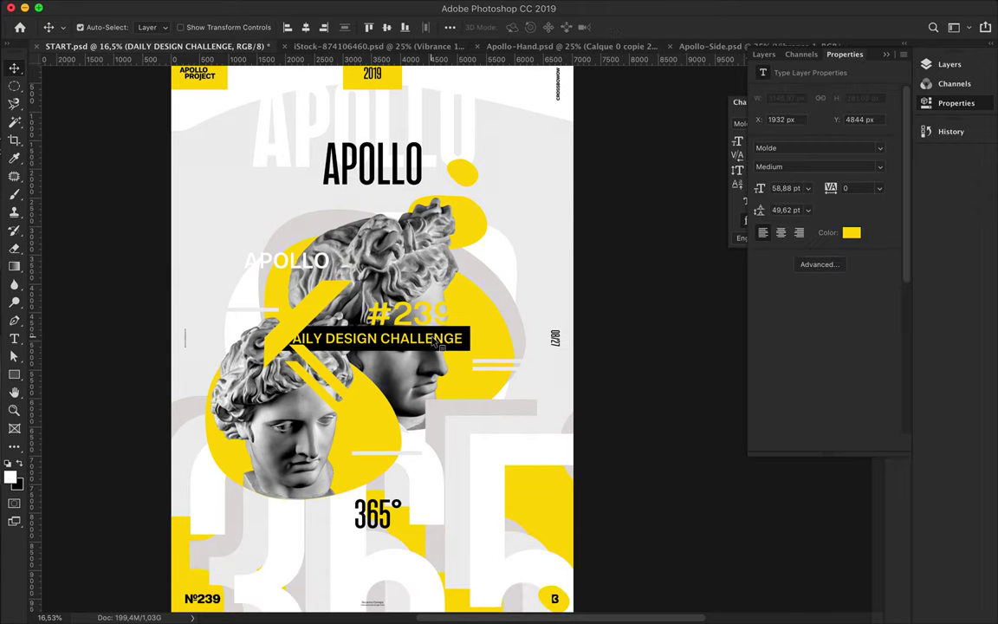
Duplicate the DAILY DESIGN CHALLENGE banner below itself and retype it as '365 DAYS WITH APOLLO'
{"action": "left_click_drag", "start_coordinate": [411, 351], "coordinate": [410, 437]}
{"action": "double_click", "coordinate": [400, 426]}
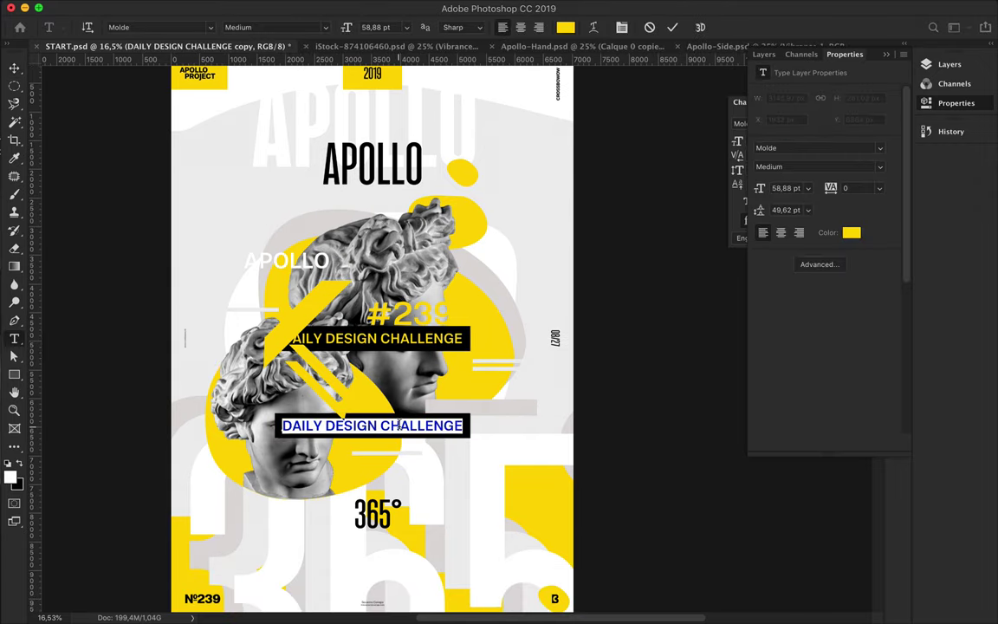
{"action": "type", "text": "365 DAYS WITH APOLLO"}
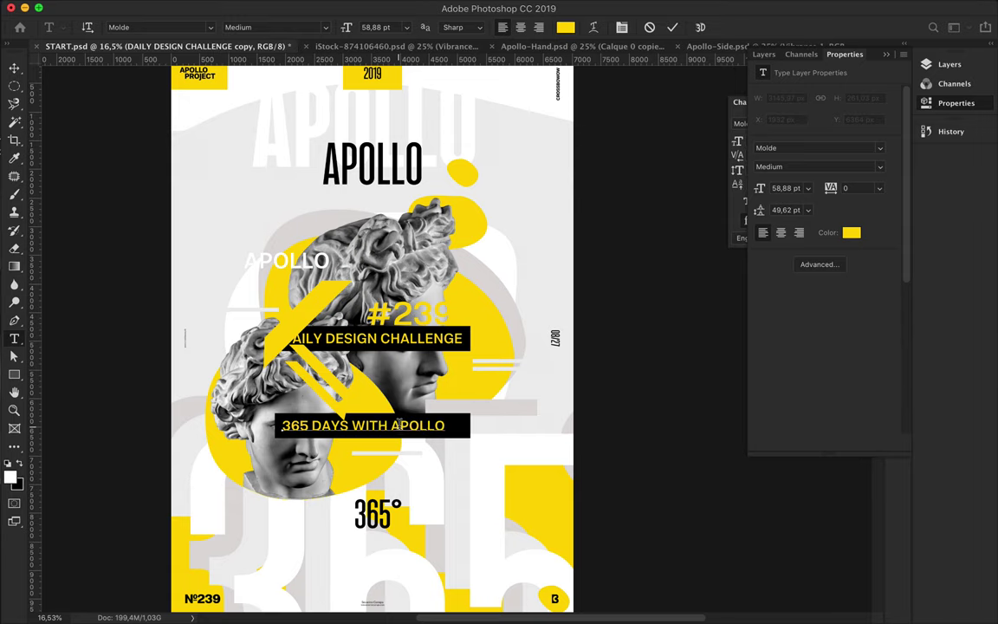
{"action": "key", "text": "ctrl+Return"}
{"action": "key", "text": "v"}
Change the white APOLLO text over the head to 'APO'
{"action": "scroll", "coordinate": [394, 403], "scroll_direction": "up", "scroll_amount": 2}
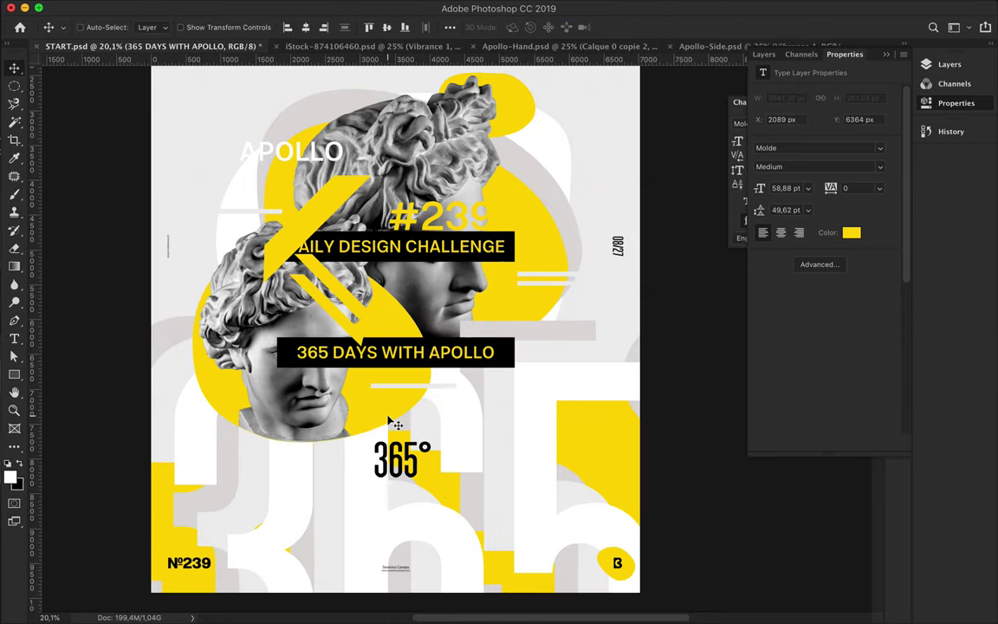
{"action": "scroll", "coordinate": [392, 416], "scroll_direction": "up", "scroll_amount": 3}
{"action": "left_click", "coordinate": [382, 164]}
{"action": "scroll", "coordinate": [378, 169], "scroll_direction": "down", "scroll_amount": 1}
{"action": "double_click", "coordinate": [378, 177]}
{"action": "type", "text": "APO"}
{"action": "key", "text": "ctrl+Return"}
Copy APO lower and to the right, retyped as 'LLO'
{"action": "mouse_move", "coordinate": [346, 182]}
{"action": "left_mouse_down"}
{"action": "mouse_move", "coordinate": [378, 210]}
{"action": "mouse_move", "coordinate": [446, 221]}
{"action": "left_mouse_up"}
{"action": "double_click", "coordinate": [379, 211]}
{"action": "type", "text": "LLO"}
{"action": "key", "text": "ctrl+Return"}
{"action": "key", "text": "v"}
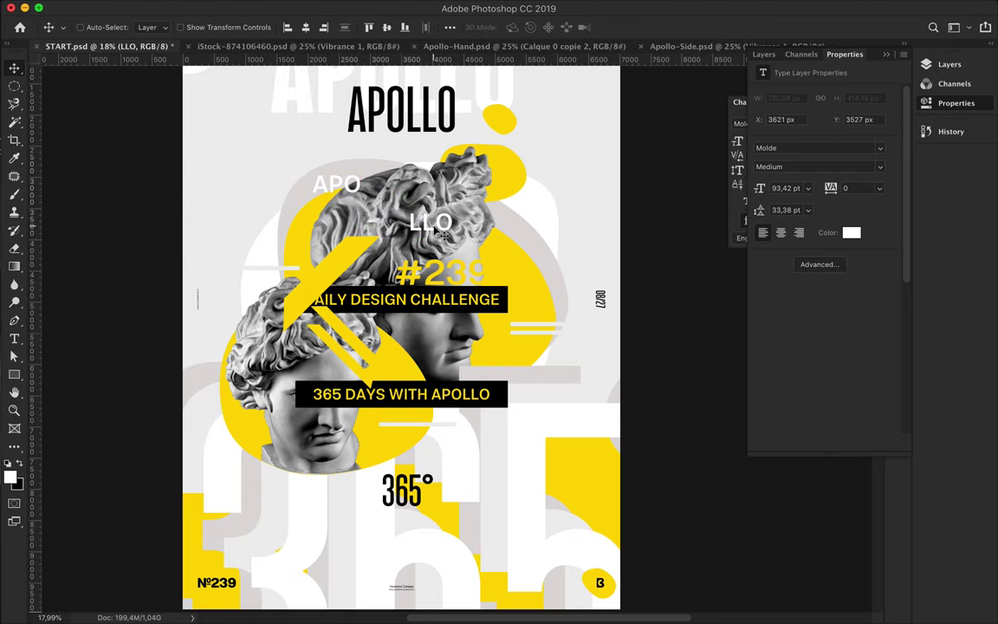
{"action": "scroll", "coordinate": [399, 347], "scroll_direction": "up", "scroll_amount": 3}
Draw thin white rectangle lines beside the APO and LLO text
{"action": "key", "text": "u"}
{"action": "left_click", "coordinate": [157, 30]}
{"action": "left_click_drag", "start_coordinate": [264, 219], "coordinate": [340, 220]}
{"action": "left_click_drag", "start_coordinate": [557, 219], "coordinate": [662, 220]}
{"action": "left_click", "coordinate": [540, 169]}
{"action": "key", "text": "Escape"}
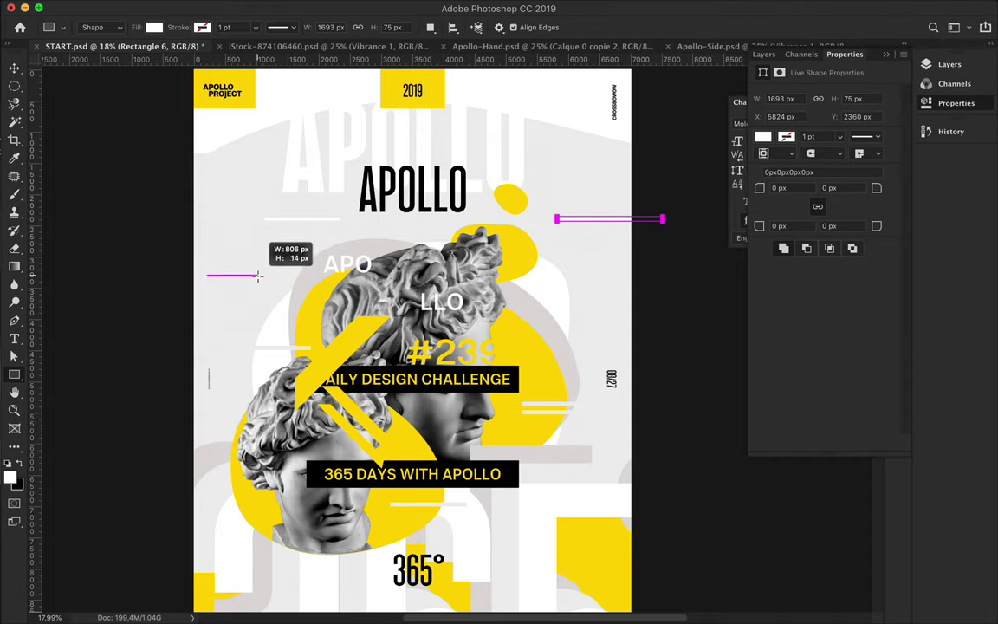
Draw two thin yellow stripes near the poster bottom and resize one with Free Transform
{"action": "left_click_drag", "start_coordinate": [270, 277], "coordinate": [269, 277]}
{"action": "key", "text": "v"}
{"action": "scroll", "coordinate": [459, 355], "scroll_direction": "down", "scroll_amount": 3}
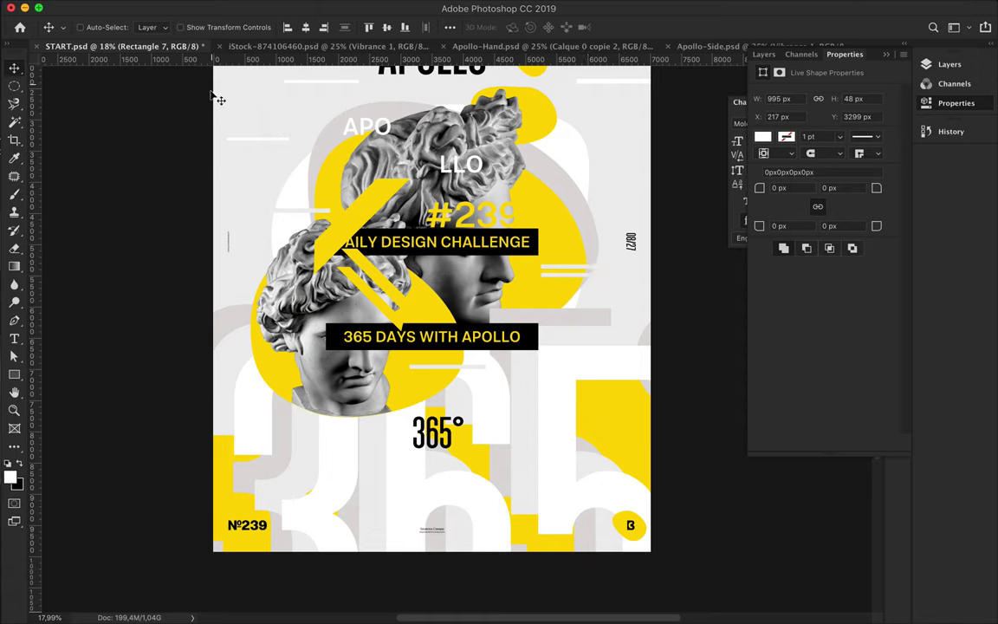
{"action": "key", "text": "u"}
{"action": "left_click_drag", "start_coordinate": [273, 466], "coordinate": [382, 473]}
{"action": "left_click", "coordinate": [159, 30]}
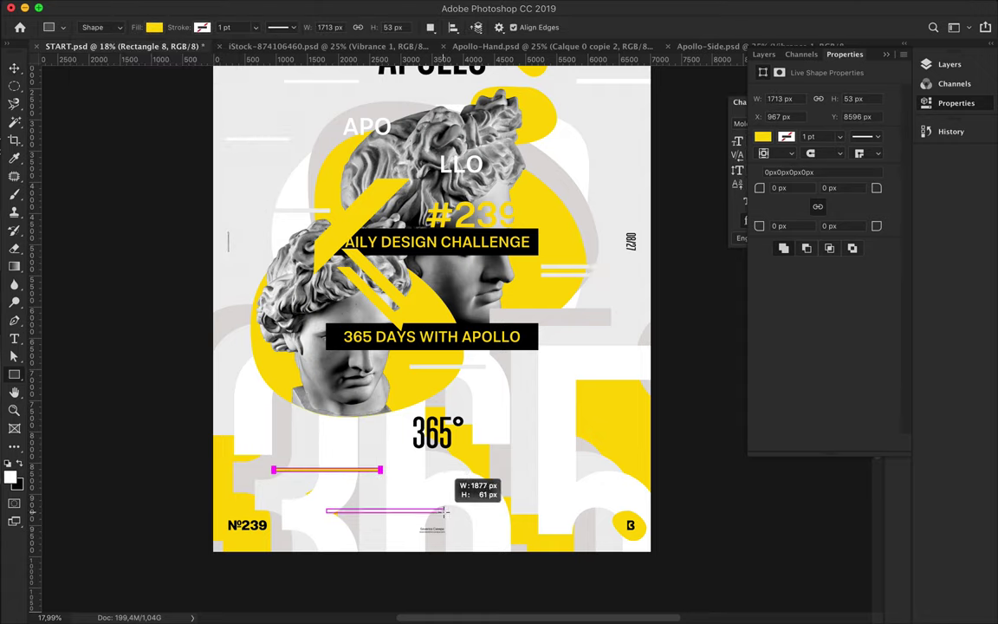
{"action": "left_click_drag", "start_coordinate": [325, 509], "coordinate": [430, 517]}
{"action": "key", "text": "v"}
{"action": "key", "text": "ctrl+t"}
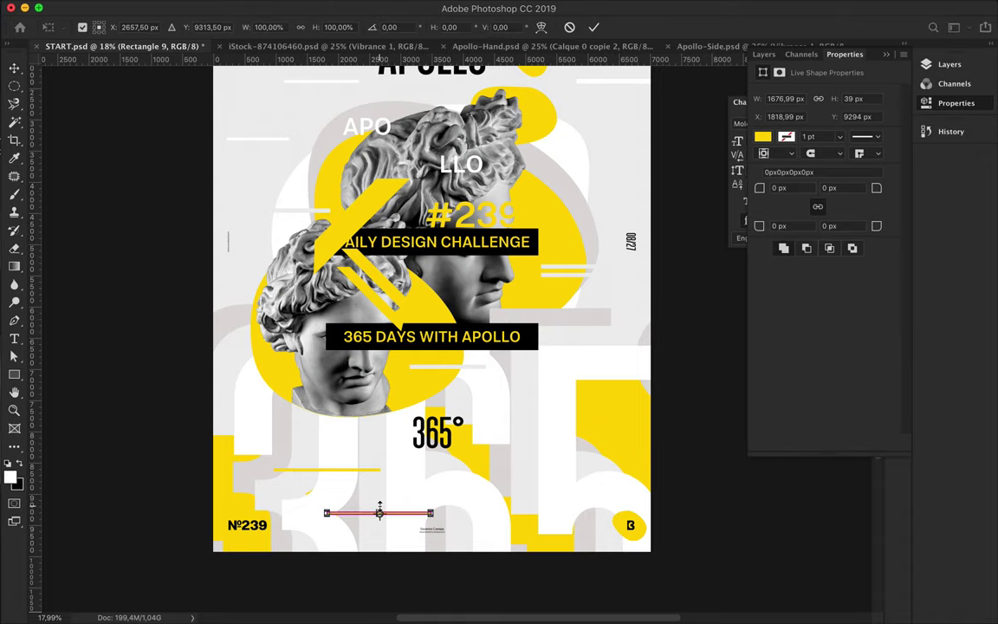
{"action": "key", "text": "Return"}
Shift the copy of the large 365 lettering slightly to the right
{"action": "scroll", "coordinate": [413, 526], "scroll_direction": "up", "scroll_amount": 3}
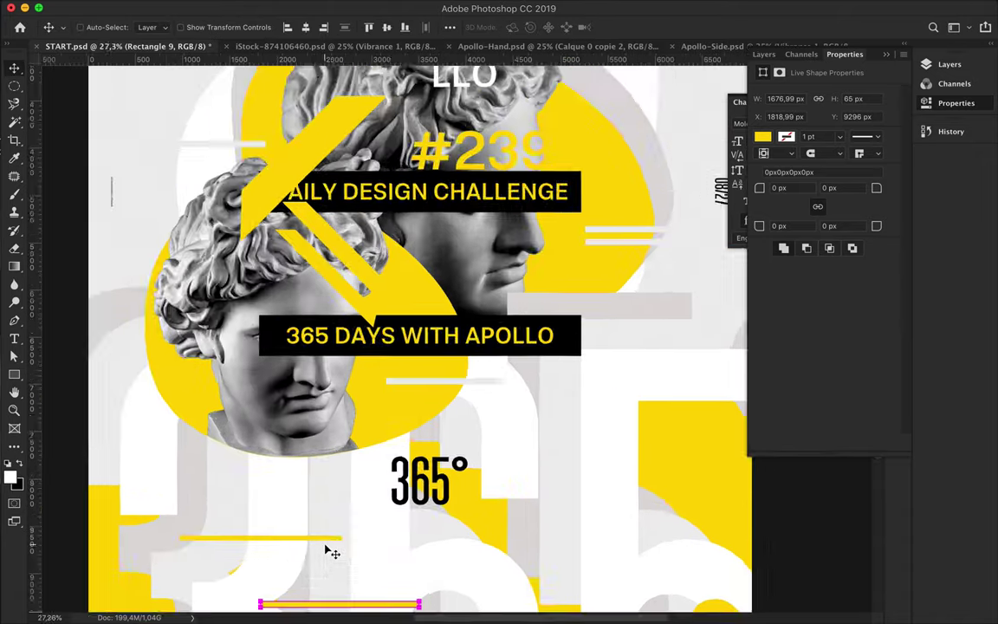
{"action": "scroll", "coordinate": [325, 549], "scroll_direction": "up", "scroll_amount": 2}
{"action": "left_click", "coordinate": [154, 520]}
{"action": "left_click_drag", "start_coordinate": [155, 519], "coordinate": [181, 523]}
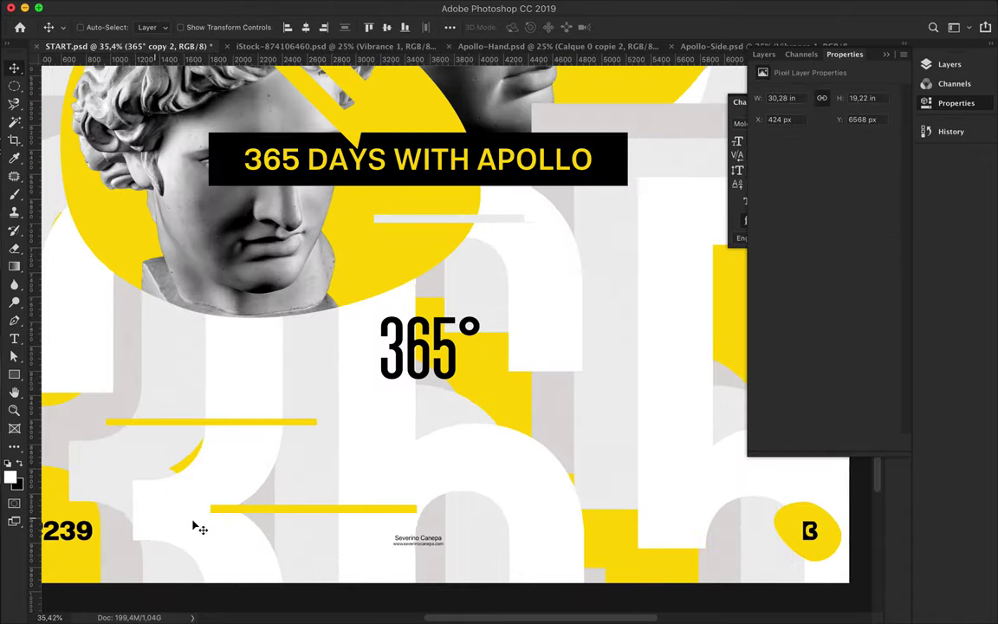
{"action": "scroll", "coordinate": [197, 525], "scroll_direction": "down", "scroll_amount": 3}
{"action": "scroll", "coordinate": [424, 443], "scroll_direction": "down", "scroll_amount": 2}
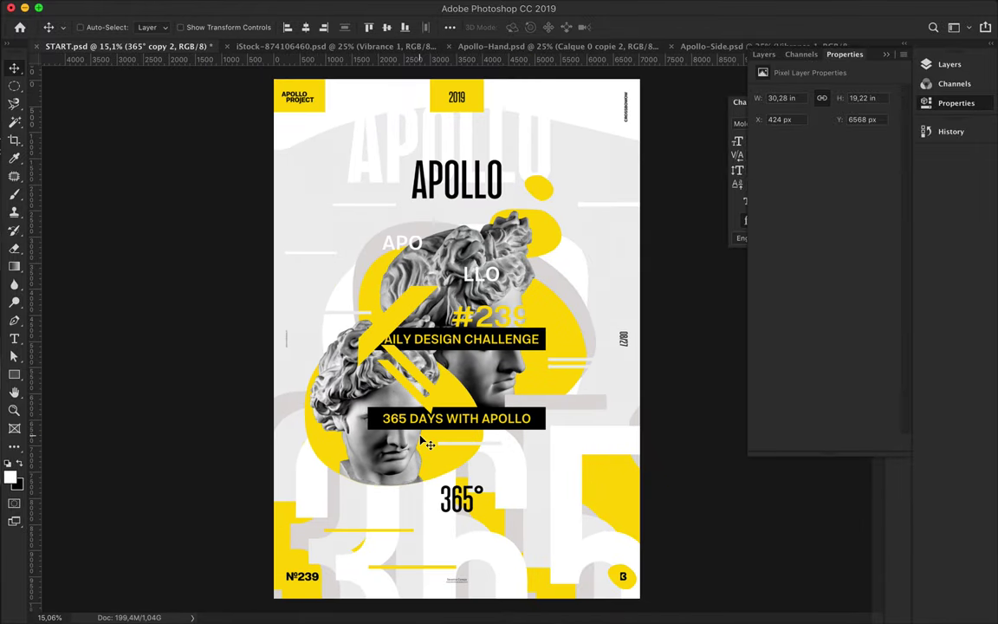
Set the white APO and LLO text tracking to 800
{"action": "left_click", "coordinate": [469, 446]}
{"action": "left_click", "coordinate": [949, 64]}
{"action": "left_click", "coordinate": [741, 141]}
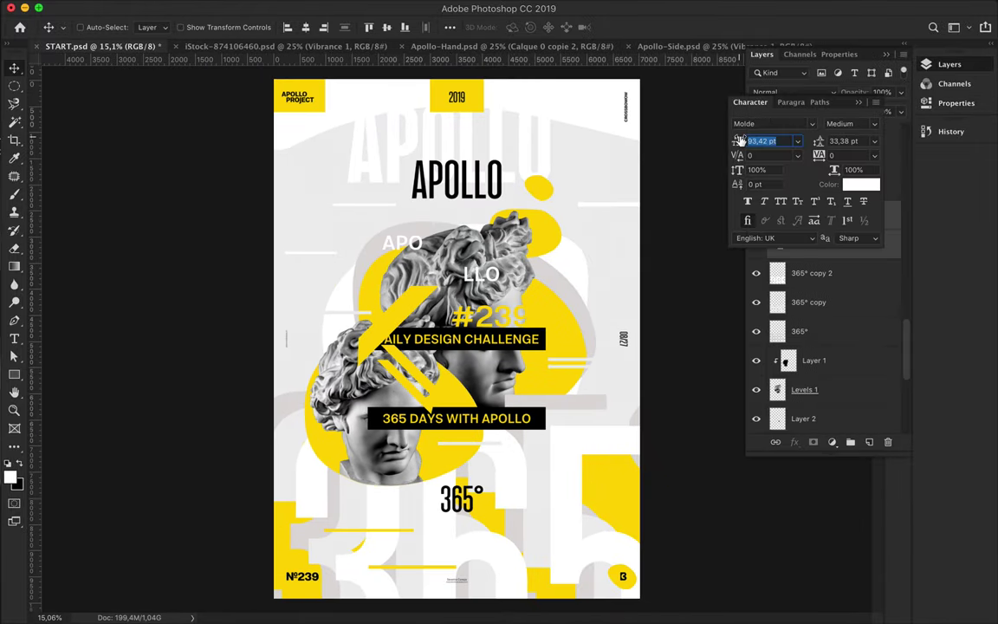
{"action": "type", "text": "200800"}
{"action": "key", "text": "Return"}
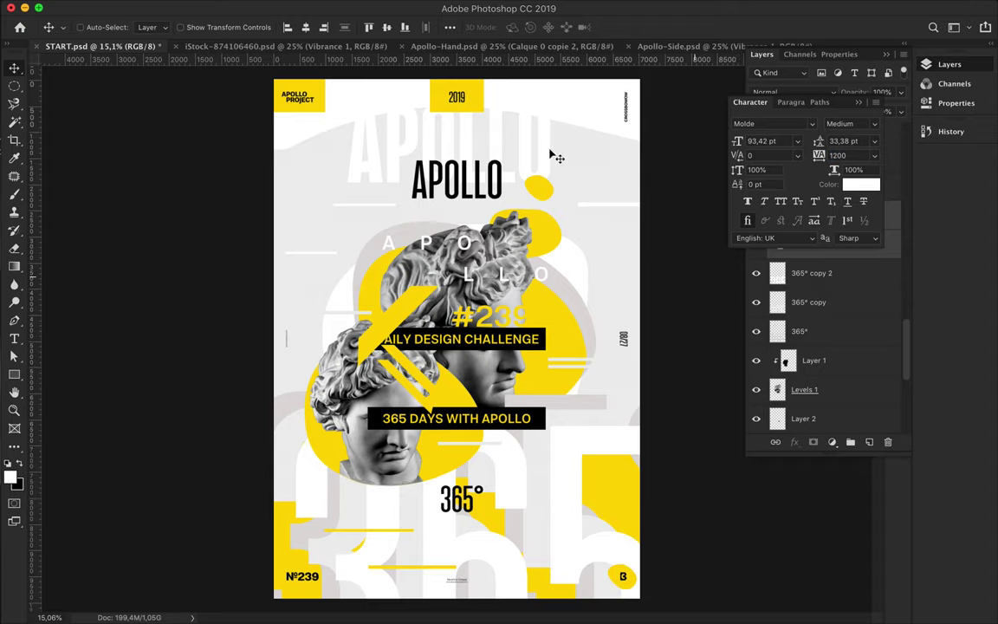
Set the ghost APOLLO title's tracking to 0 and save the poster
{"action": "left_click", "coordinate": [531, 155]}
{"action": "left_click", "coordinate": [840, 155]}
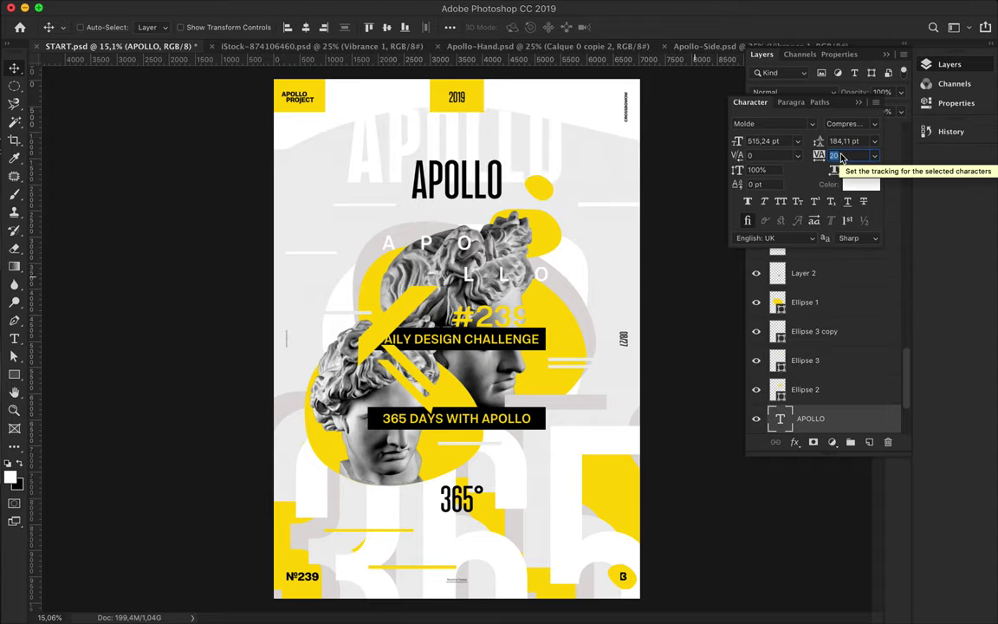
{"action": "type", "text": "0"}
{"action": "key", "text": "Return"}
{"action": "key", "text": "ctrl+s"}
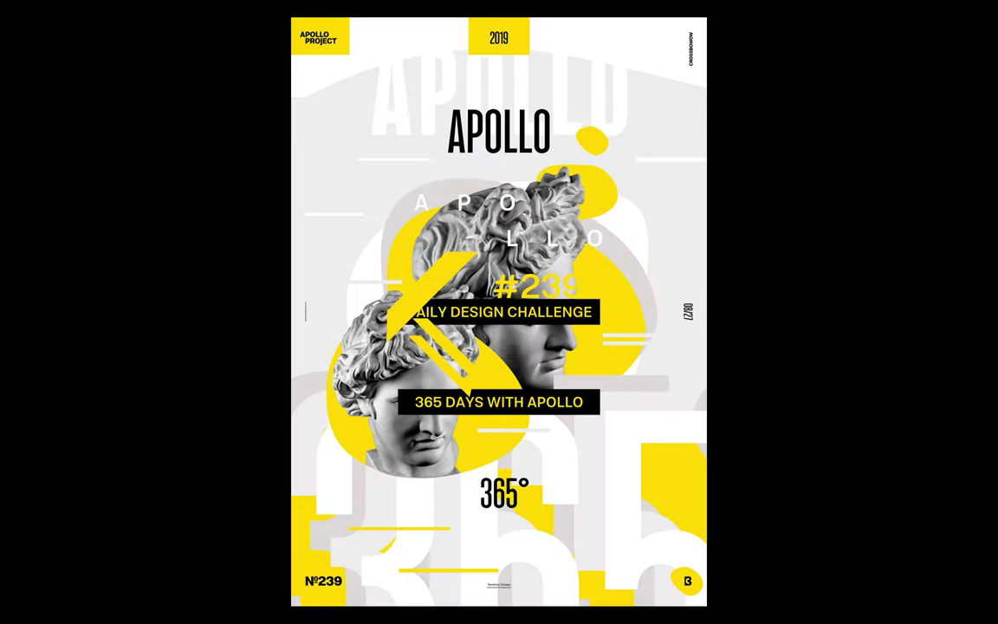